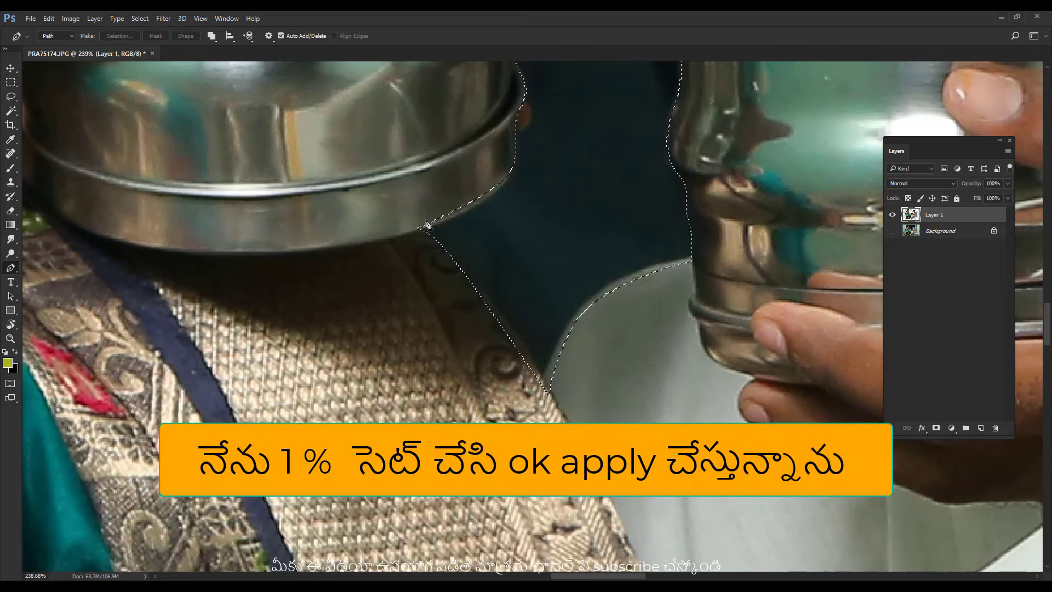
Feather the selection 1 px and delete the dark background gap between the bowls.
key(shift+F6)
key(Return)
key(Delete)
key(ctrl+d)
Fit the image in the window and duplicate the cut-out couple layer as Layer 1 copy.
key(v)
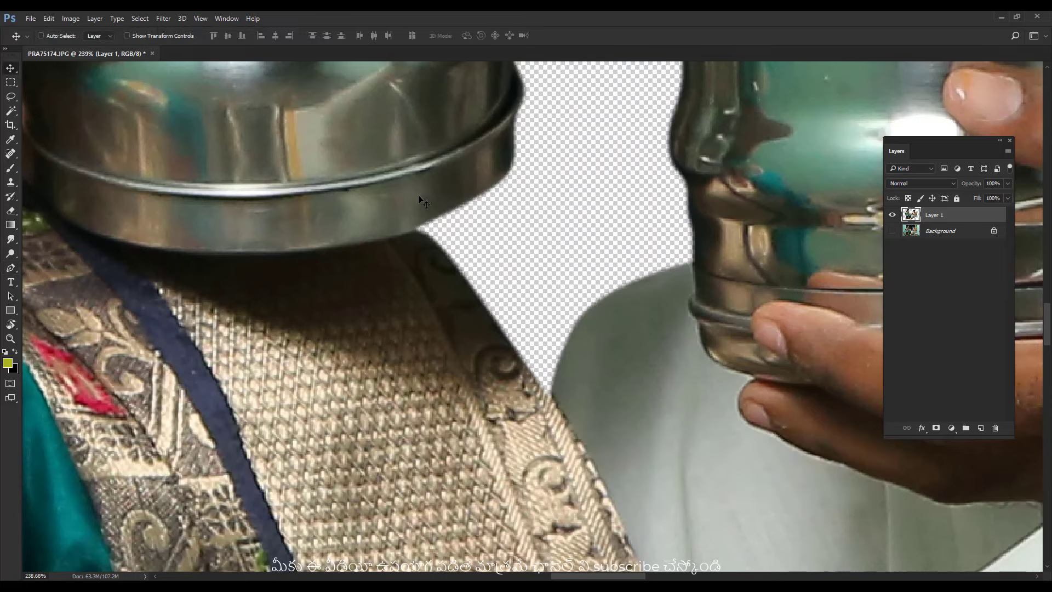
key(ctrl+0)
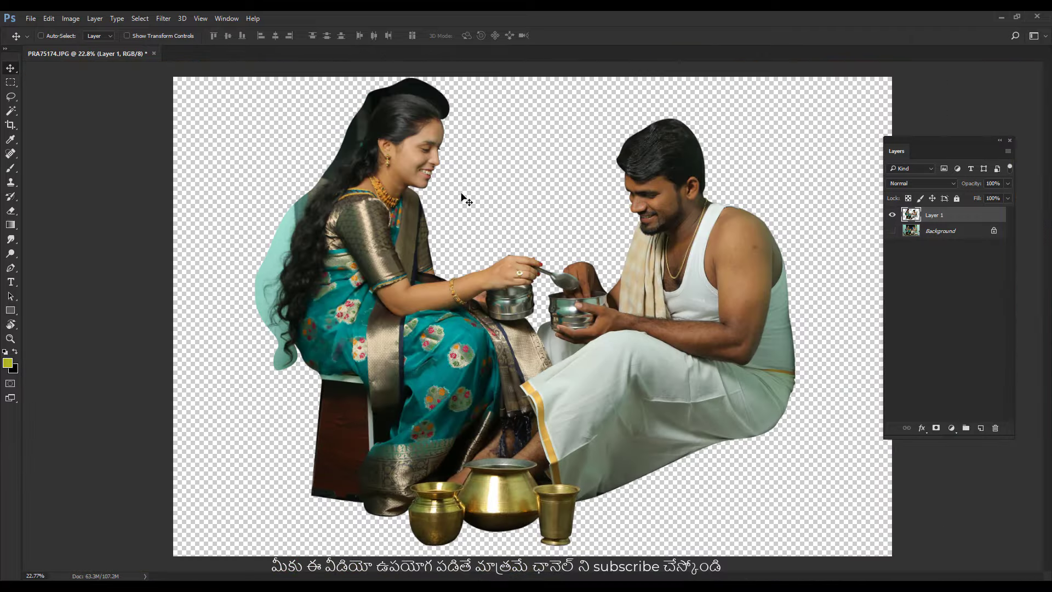
key(ctrl+j)
Hide Layer 1 and give the copy Camera Raw Shadows +100, Blacks -18, Texture +20, Clarity +9.
click(892, 231)
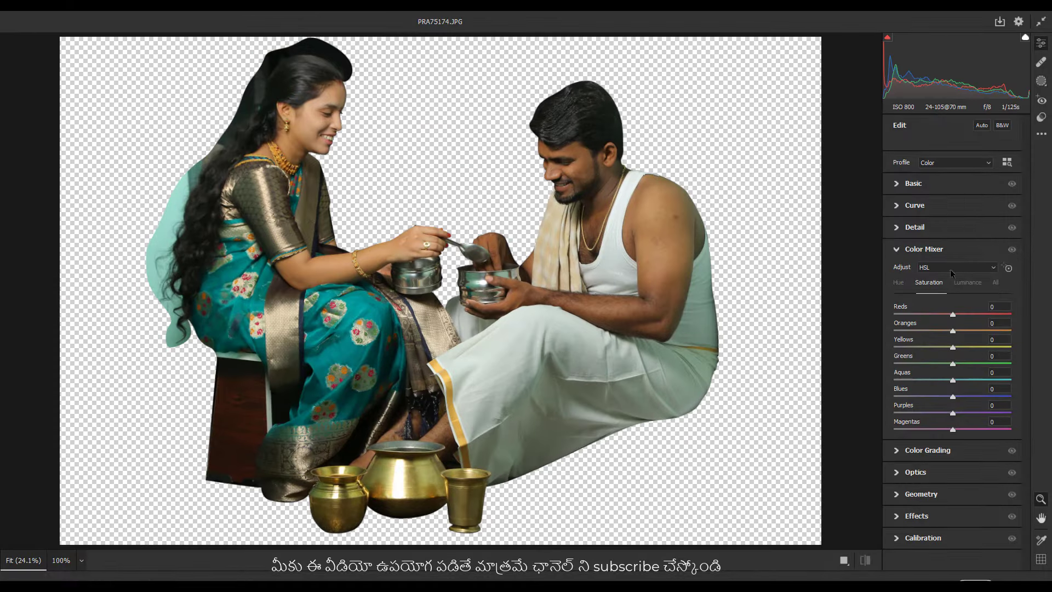
click(912, 183)
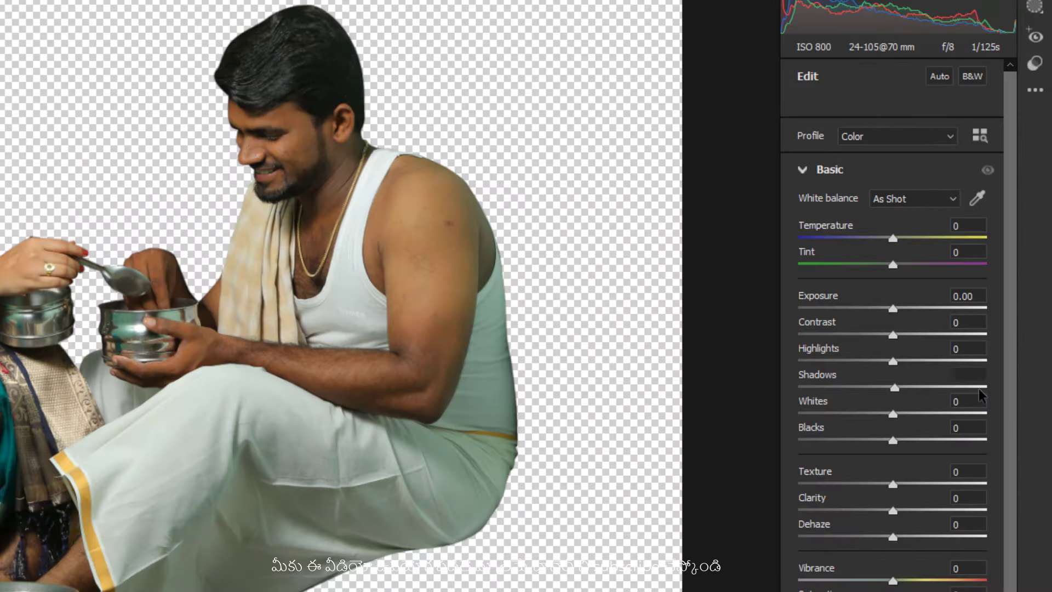
drag(981, 394, 986, 388)
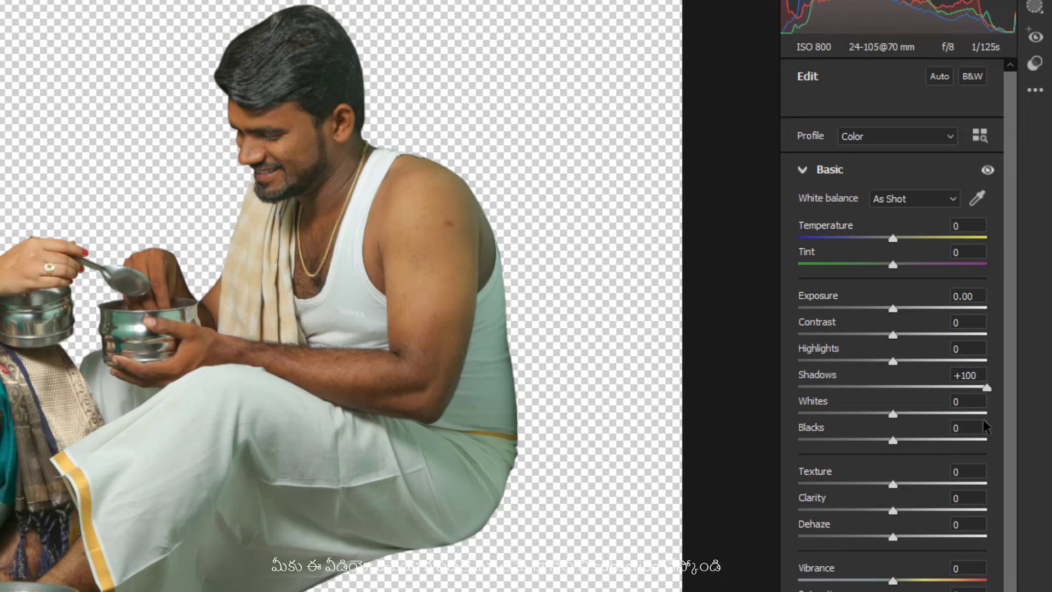
click(876, 441)
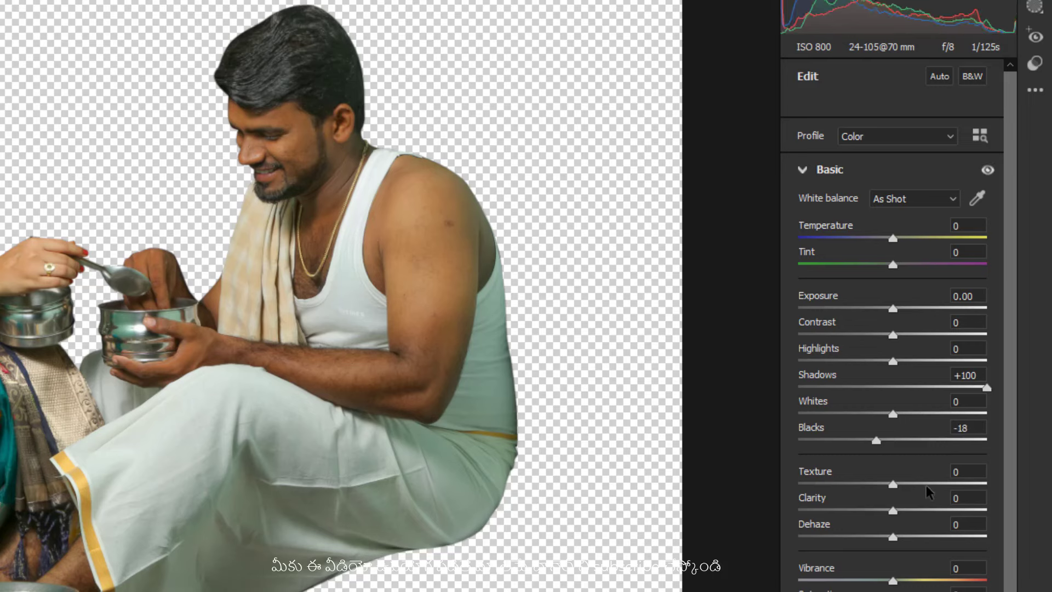
mouse_move(928, 485)
mouse_down()
mouse_move(912, 484)
mouse_move(901, 510)
mouse_up()
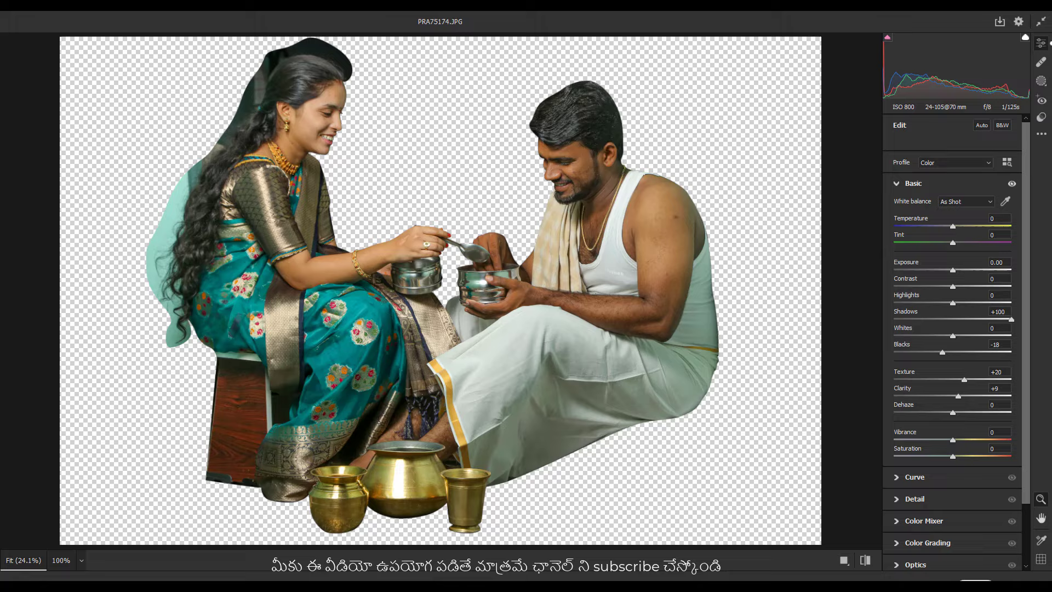
click(986, 579)
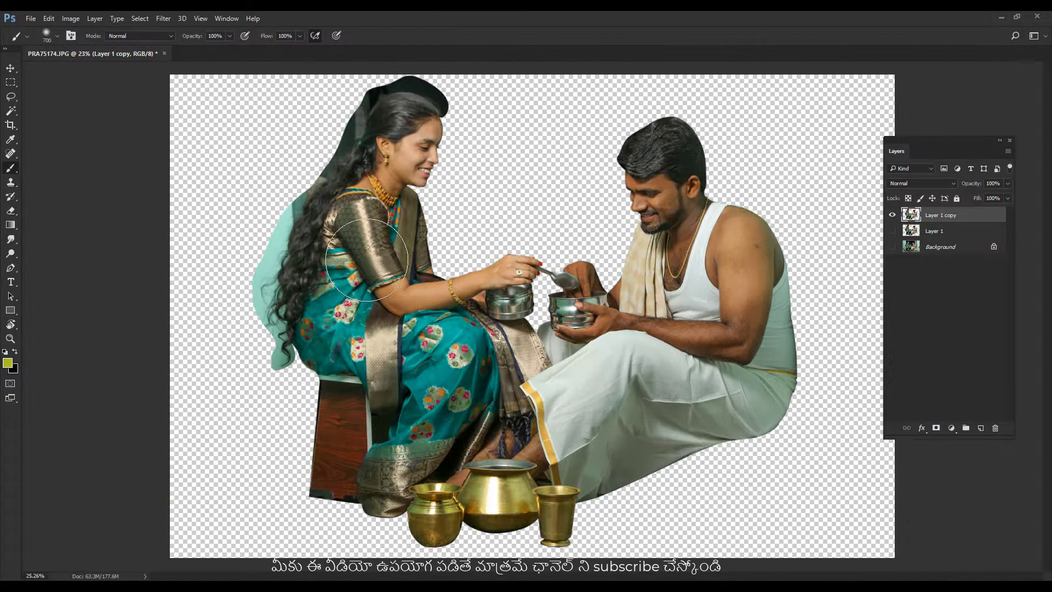
Tint the couple cooler with Levels, setting the Blue channel white input to 204.
scroll(620, 256, up, 5)
drag(207, 390, 247, 282)
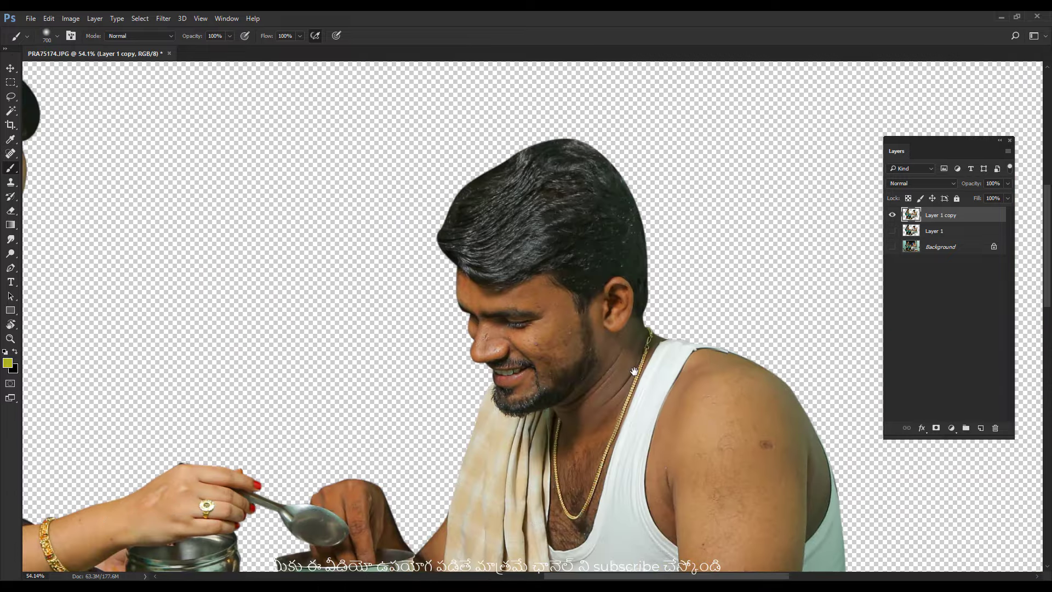
scroll(635, 371, up, 2)
drag(419, 297, 531, 297)
key(ctrl+l)
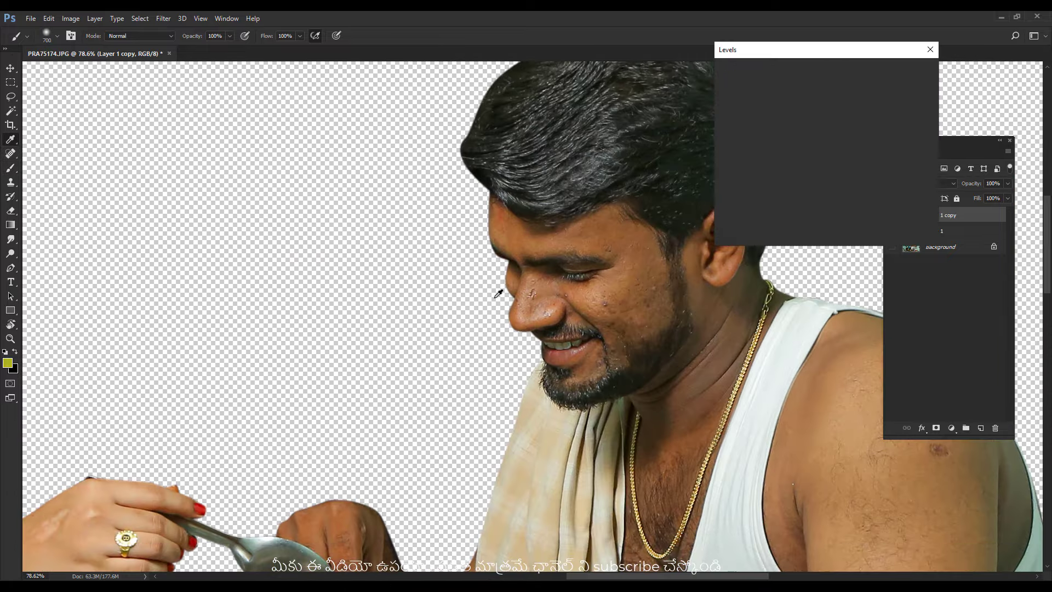
click(844, 93)
click(826, 126)
drag(867, 173, 839, 173)
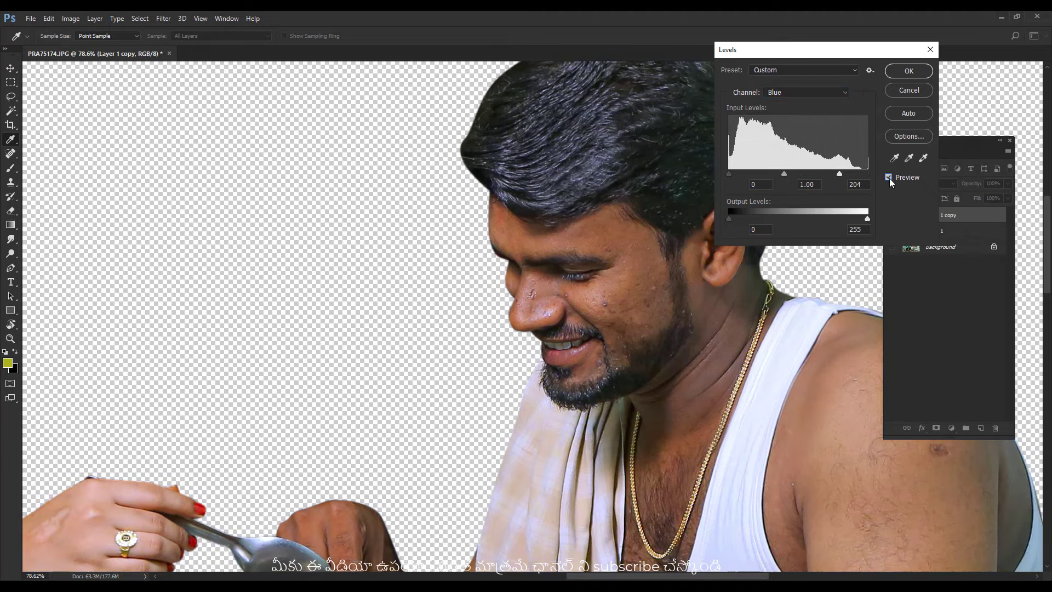
key(ctrl+0)
click(905, 74)
Quick-mask the man's face, neck, hands and forearm and turn the mask into a selection.
key(b)
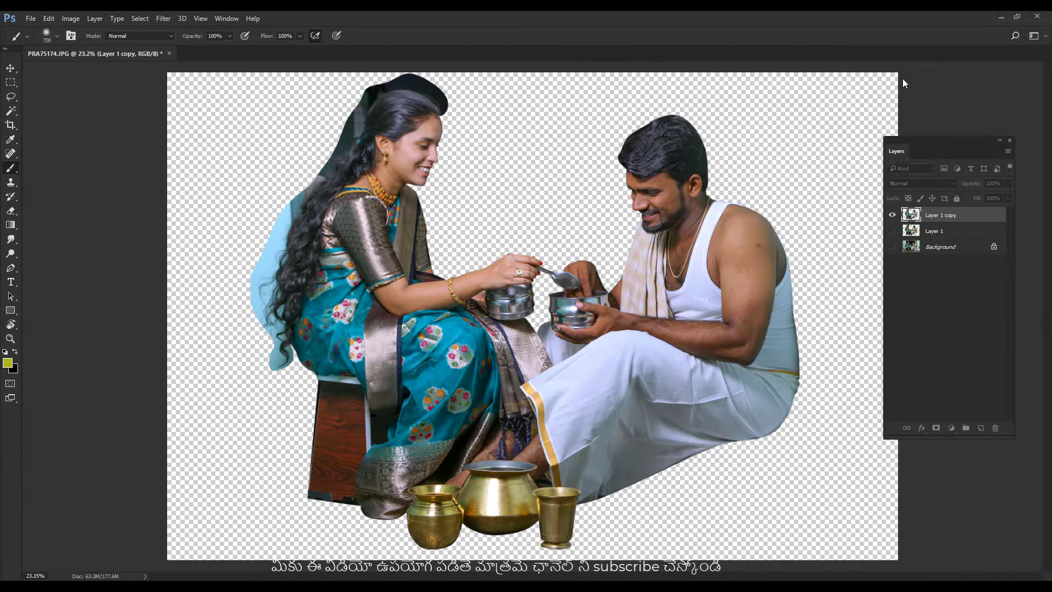
scroll(752, 145, up, 5)
key(q)
key(bracketleft)
key(bracketleft)
key(bracketleft)
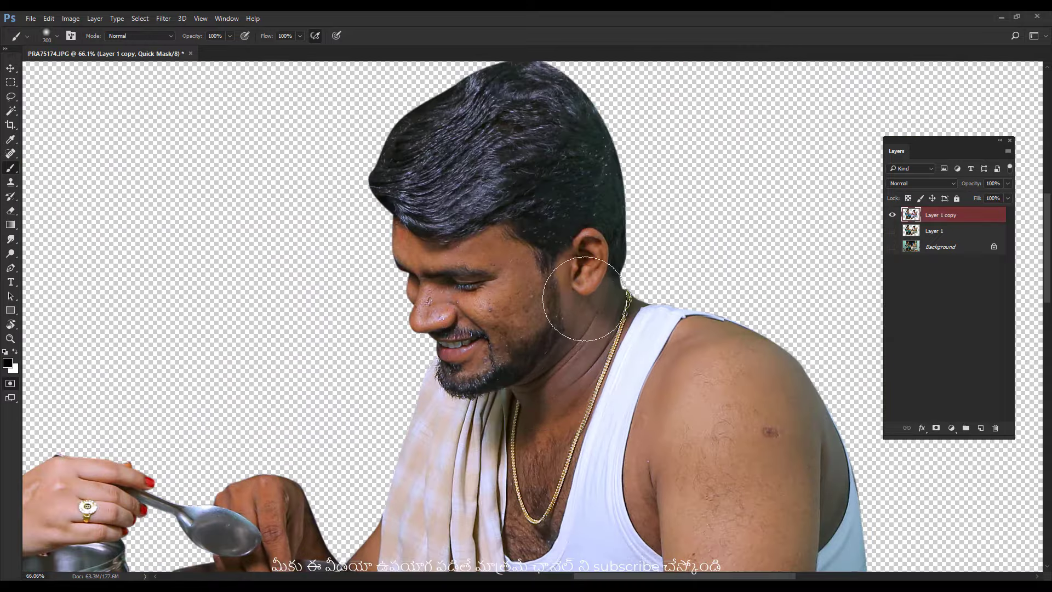
mouse_move(575, 307)
mouse_down()
mouse_move(526, 406)
mouse_move(438, 253)
mouse_up()
scroll(429, 351, down, 3)
drag(346, 407, 423, 221)
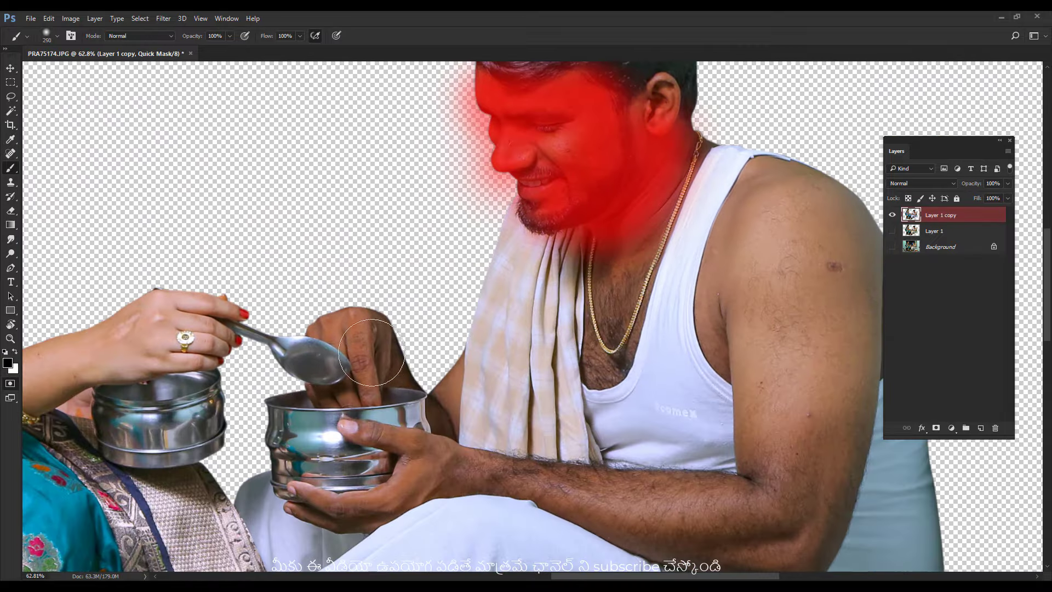
drag(340, 328, 477, 472)
drag(747, 517, 433, 433)
key(bracketleft)
scroll(500, 298, down, 2)
scroll(500, 298, up, 1)
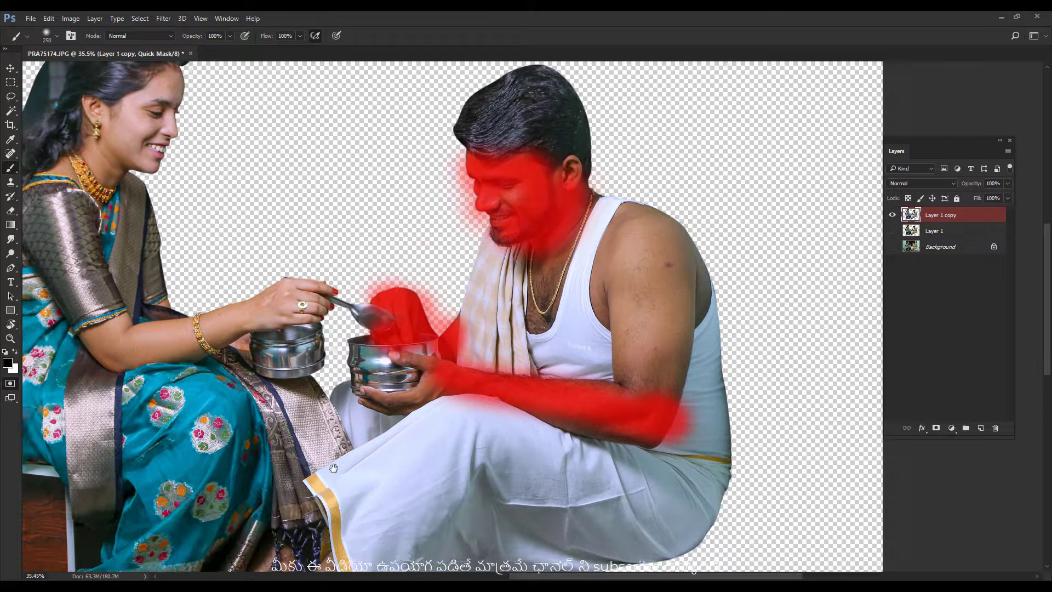
scroll(500, 298, up, 1)
key(q)
scroll(463, 333, up, 1)
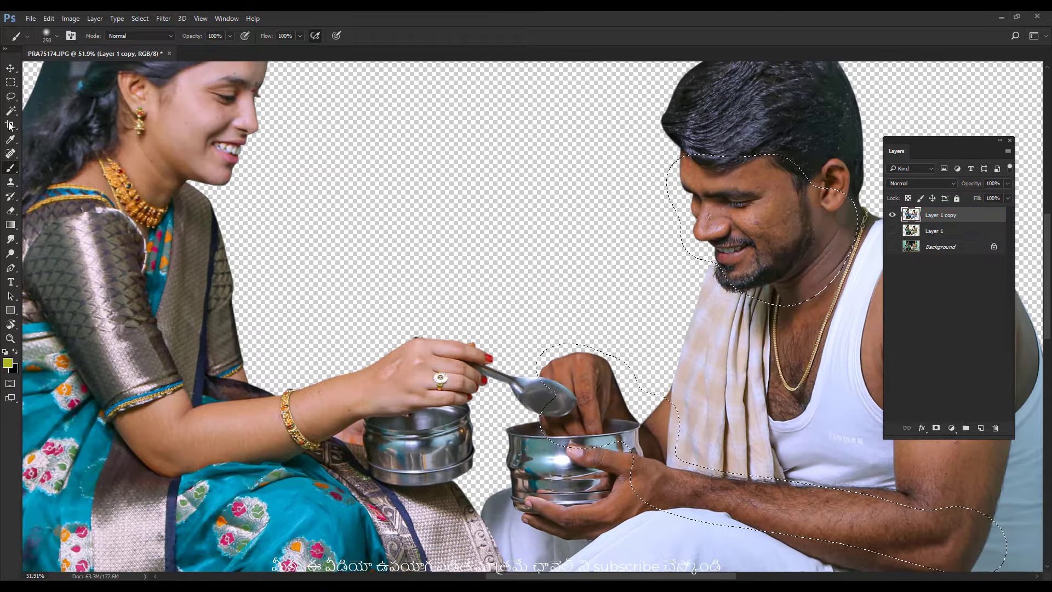
Brighten the selected skin with Levels 1 / 1.20 / 231, then deselect.
key(i)
key(ctrl+l)
drag(798, 173, 789, 173)
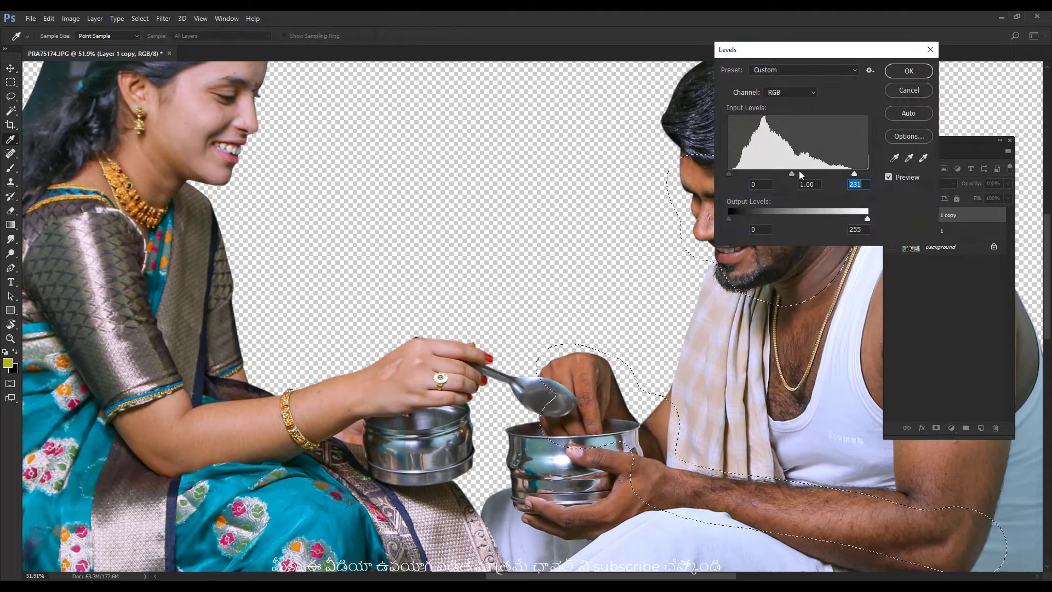
drag(867, 174, 738, 173)
drag(865, 49, 389, 145)
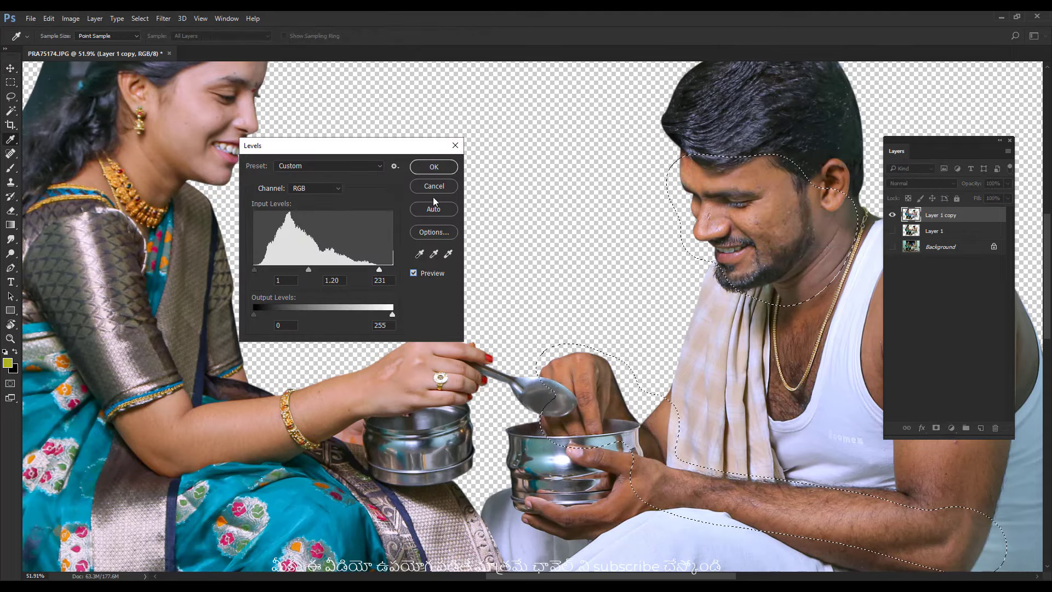
click(433, 166)
key(v)
key(ctrl+d)
scroll(400, 303, down, 3)
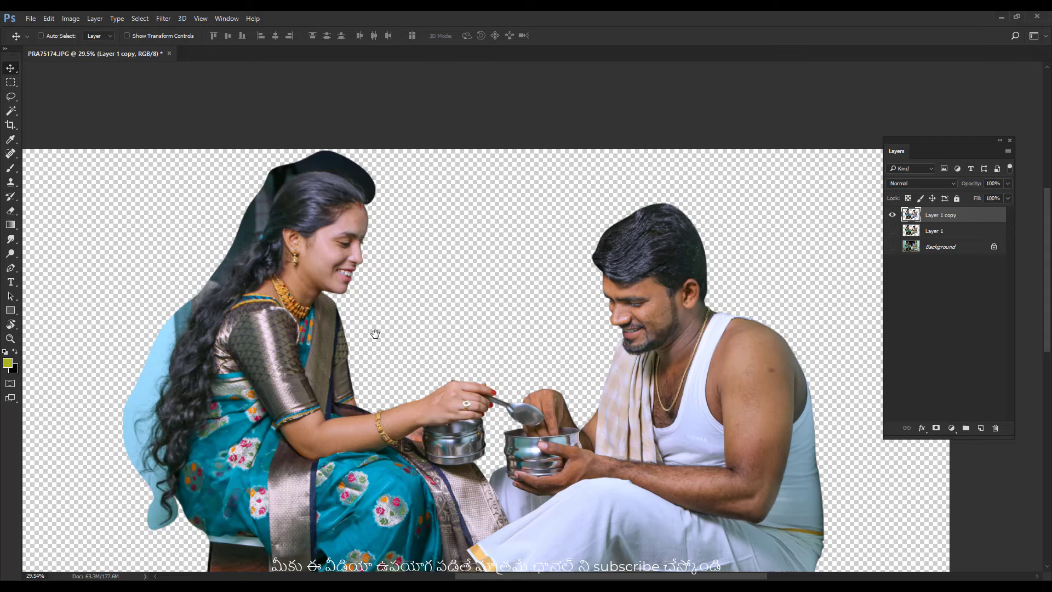
Quick-mask the woman with a large brush and apply Shake Reduction to her selection.
key(d)
key(q)
key(b)
key(bracketright)
key(bracketright)
key(bracketright)
mouse_move(329, 269)
mouse_down()
mouse_move(291, 285)
mouse_move(435, 223)
mouse_up()
key(q)
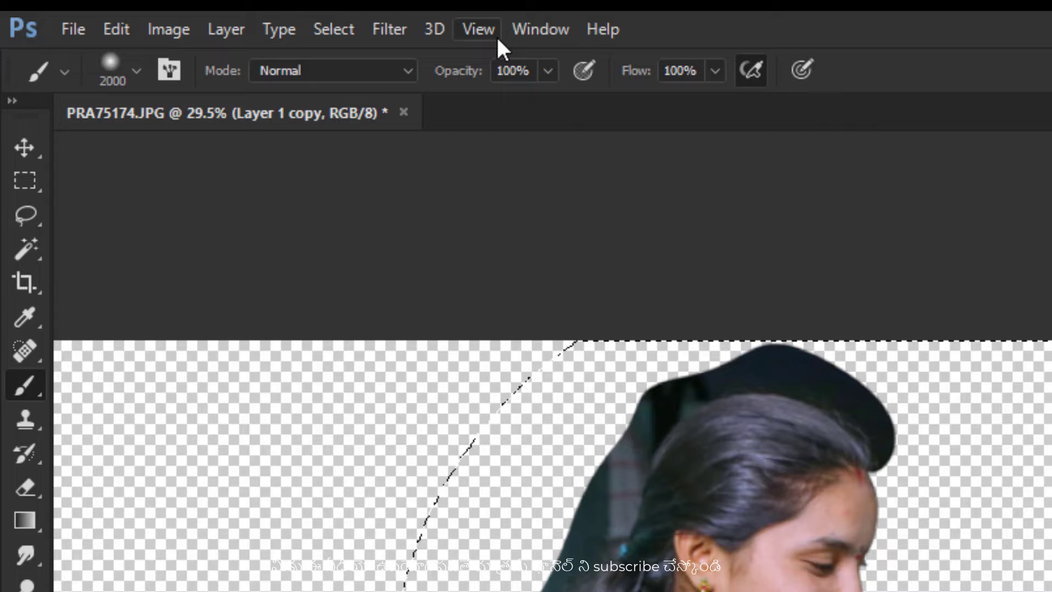
click(378, 29)
mouse_move(416, 465)
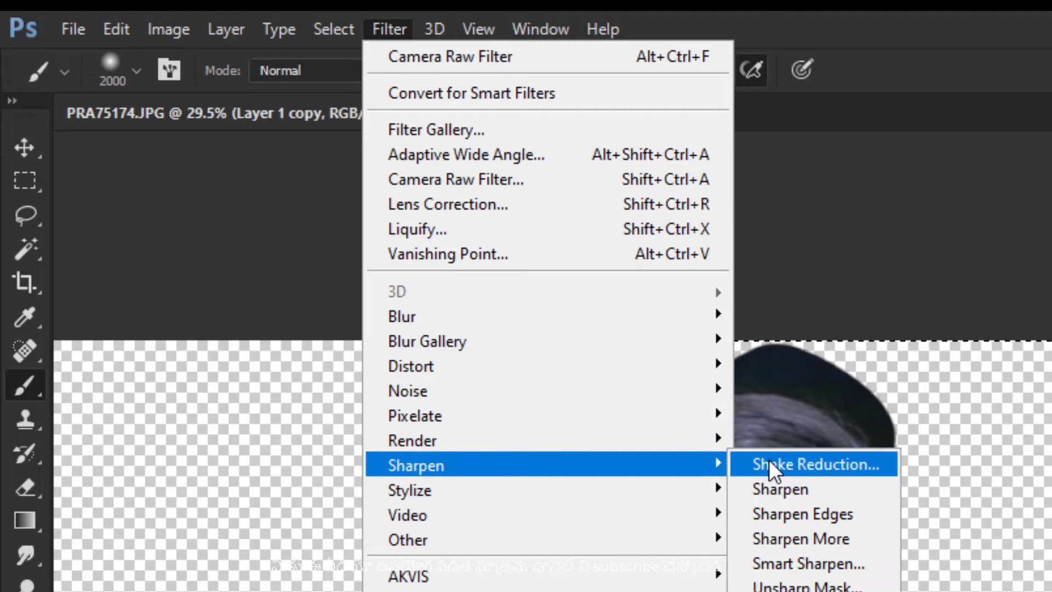
click(769, 459)
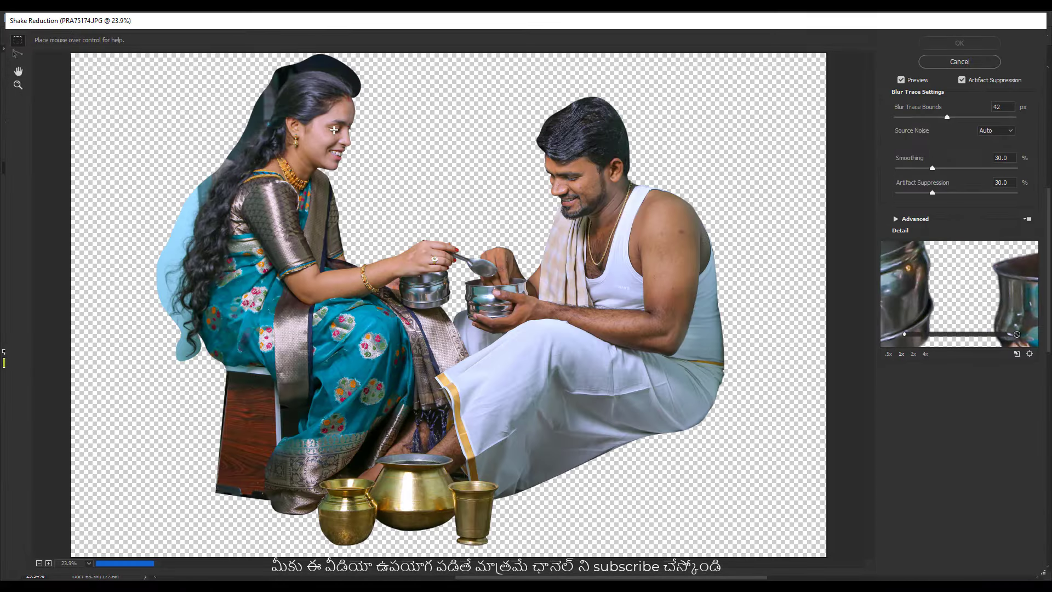
key(Return)
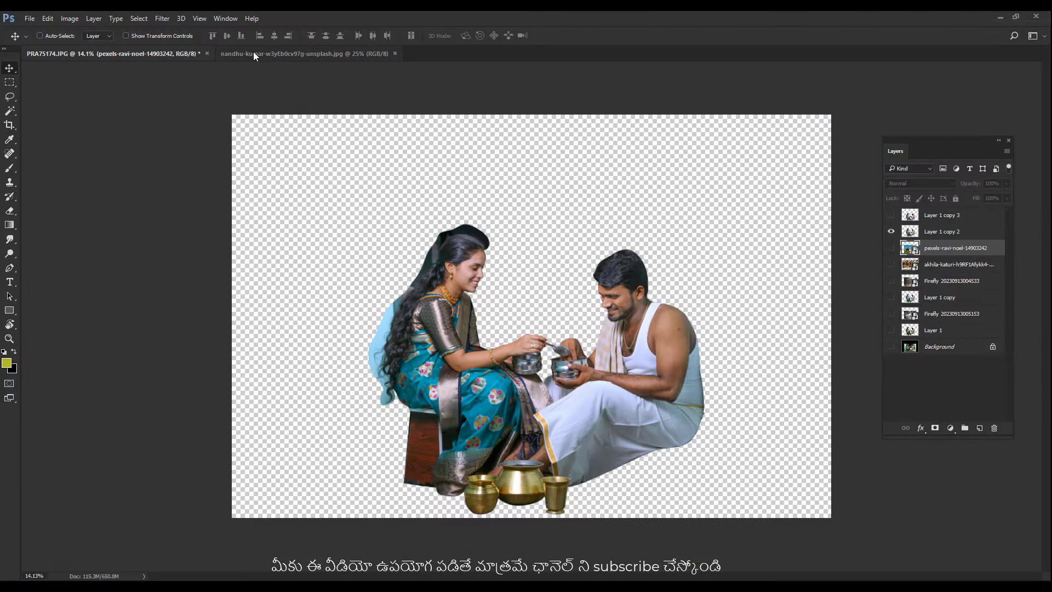
Raise the waterfall photo's Camera Raw Shadows to +100.
click(253, 54)
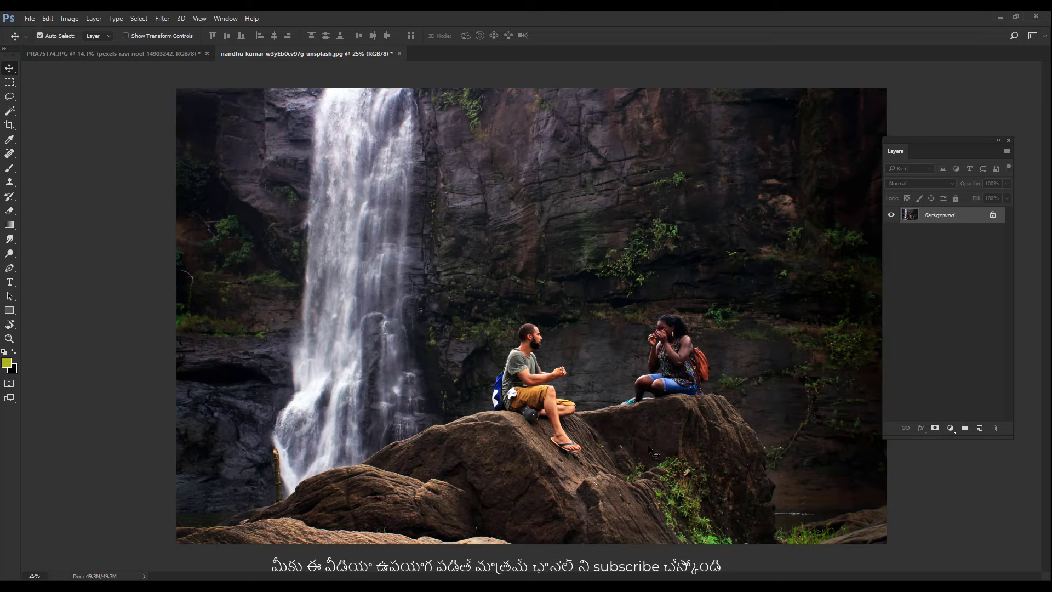
key(ctrl)
key(shift+ctrl+a)
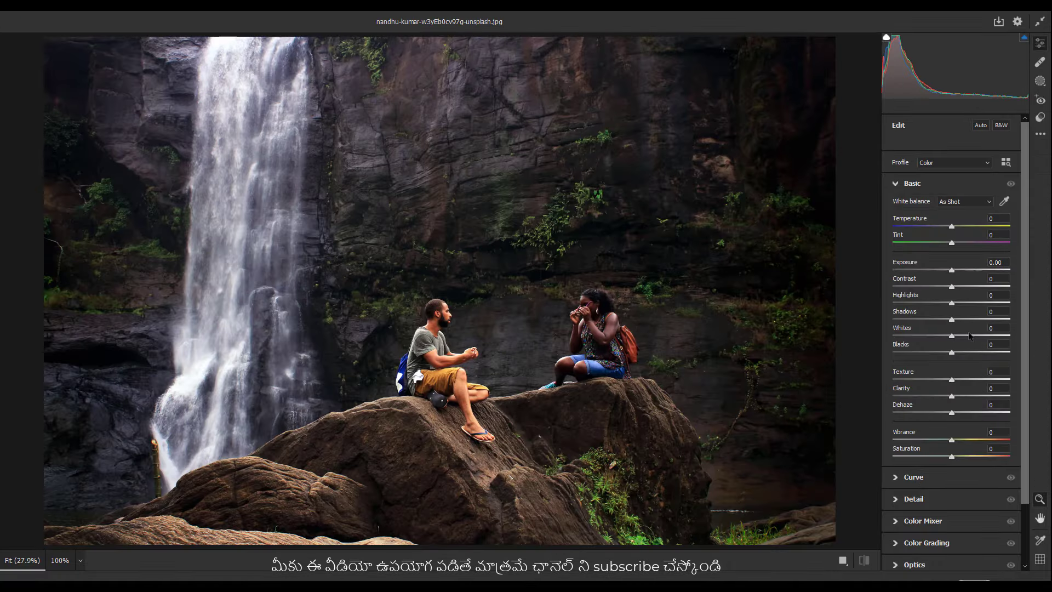
drag(958, 323, 1011, 323)
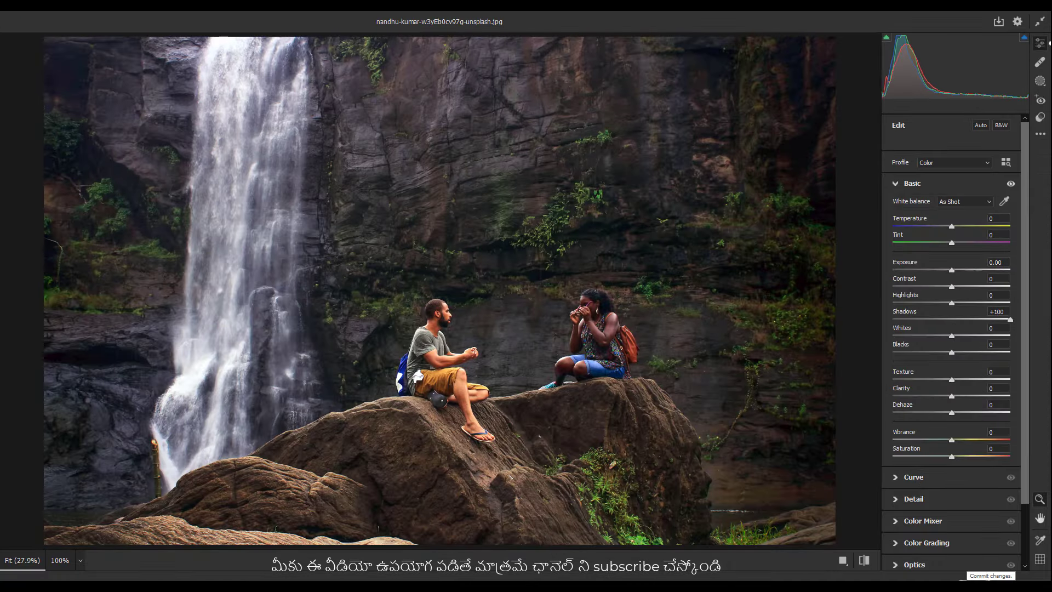
key(Return)
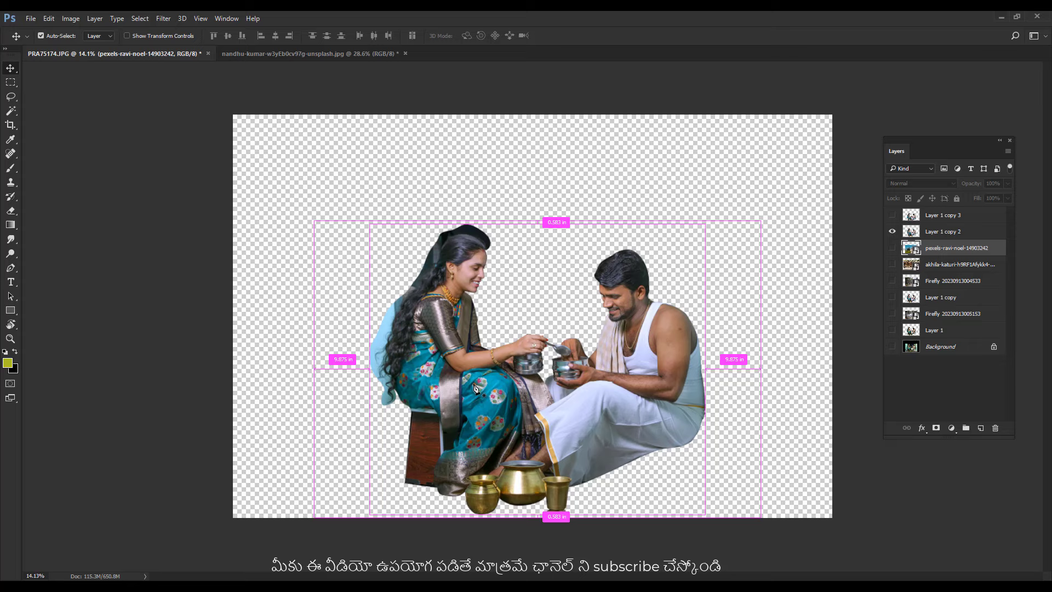
Move the rock below the couple, convert it to a smart object, and enlarge a duplicate.
drag(557, 351, 666, 496)
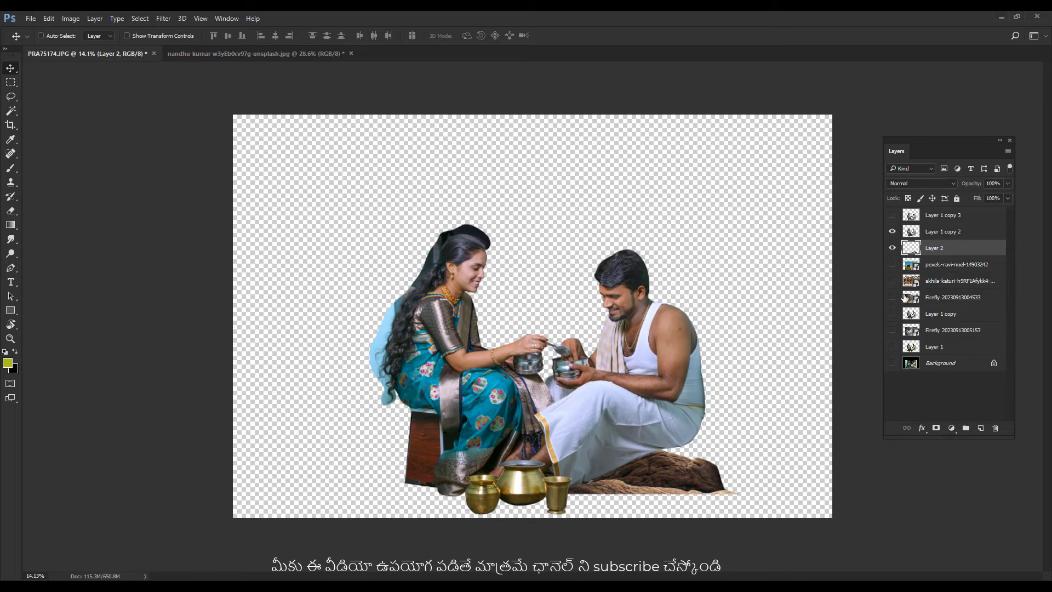
right_click(941, 251)
click(883, 212)
key(ctrl+j)
key(ctrl+t)
drag(740, 493, 770, 467)
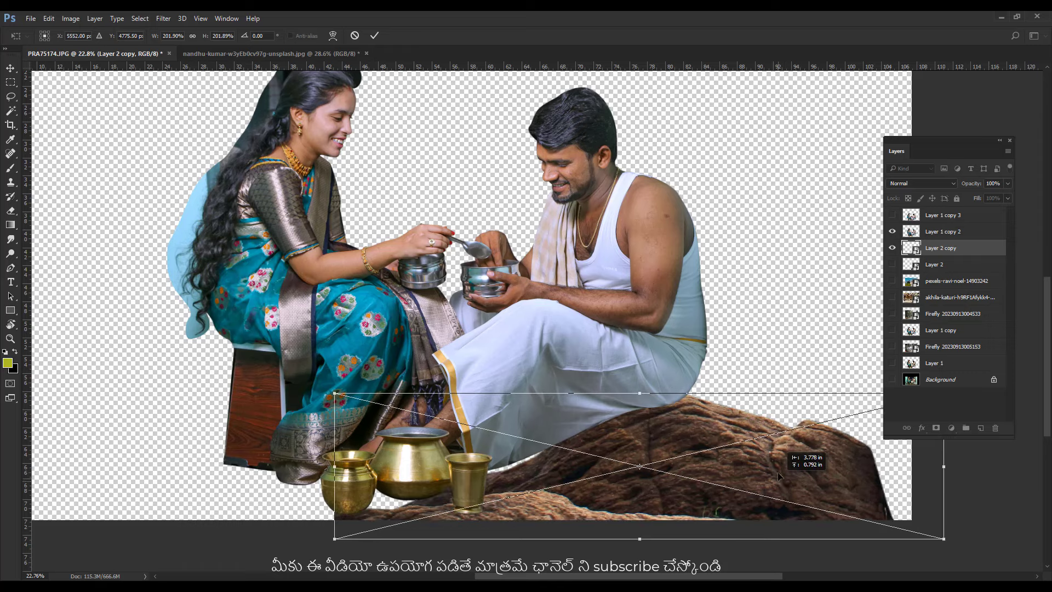
key(Return)
Slide the second rock copy sideways along the bottom edge beneath the couple.
scroll(769, 467, down, 3)
drag(482, 450, 501, 450)
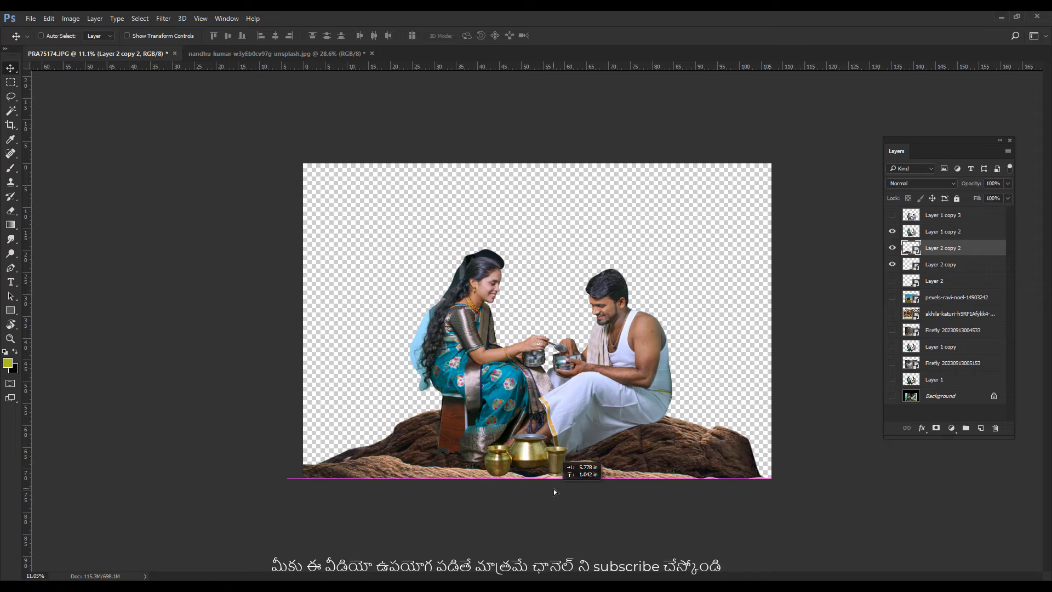
key(e)
scroll(577, 382, up, 3)
Warp the rock's right edge with Liquify Forward Warp.
key(ctrl+shift+x)
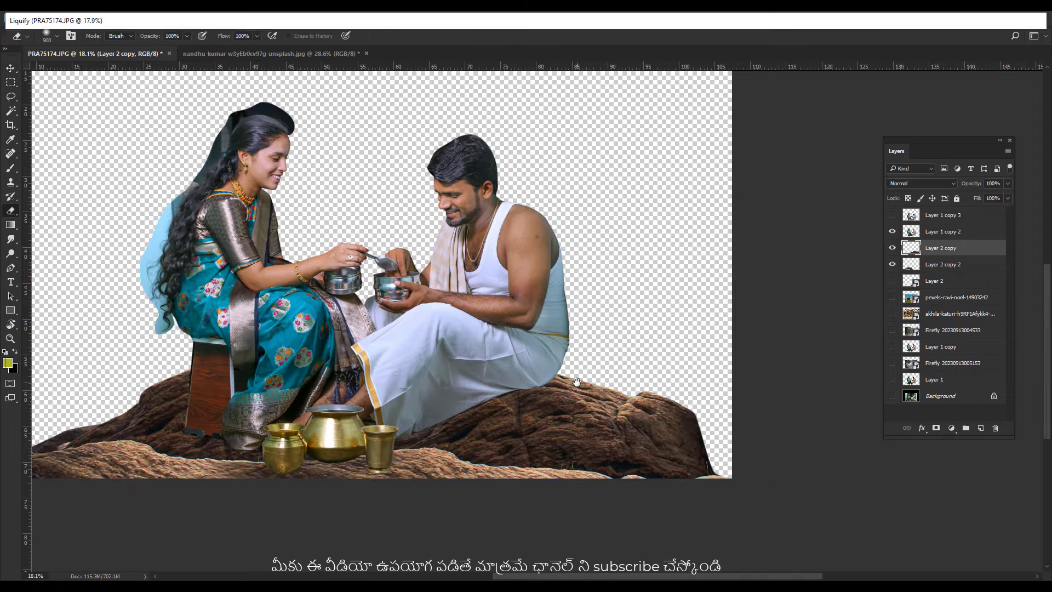
drag(755, 481, 767, 477)
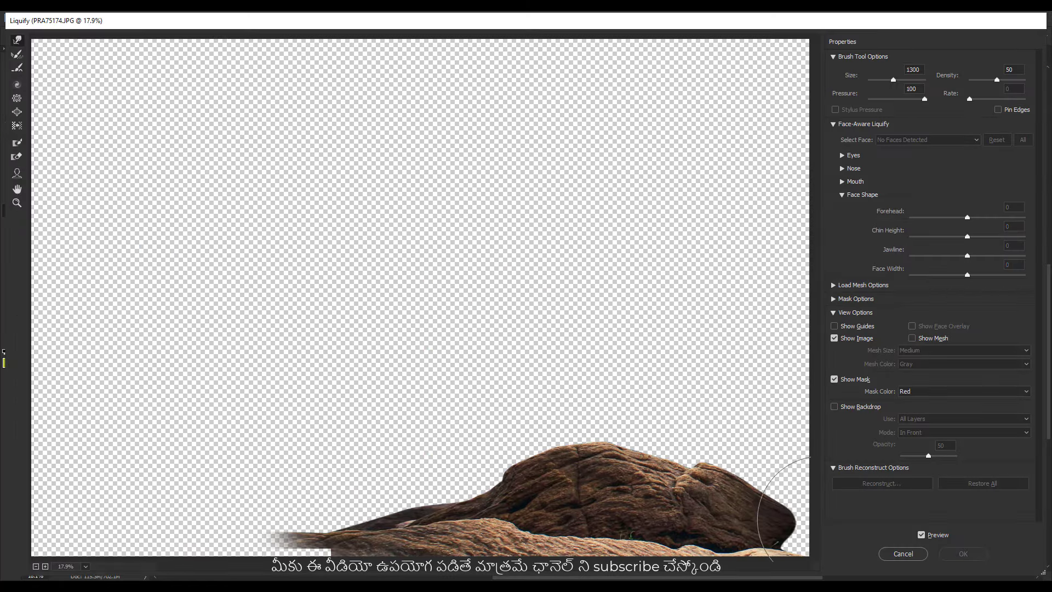
key(ctrl+minus)
key(bracketleft)
key(bracketleft)
key(bracketleft)
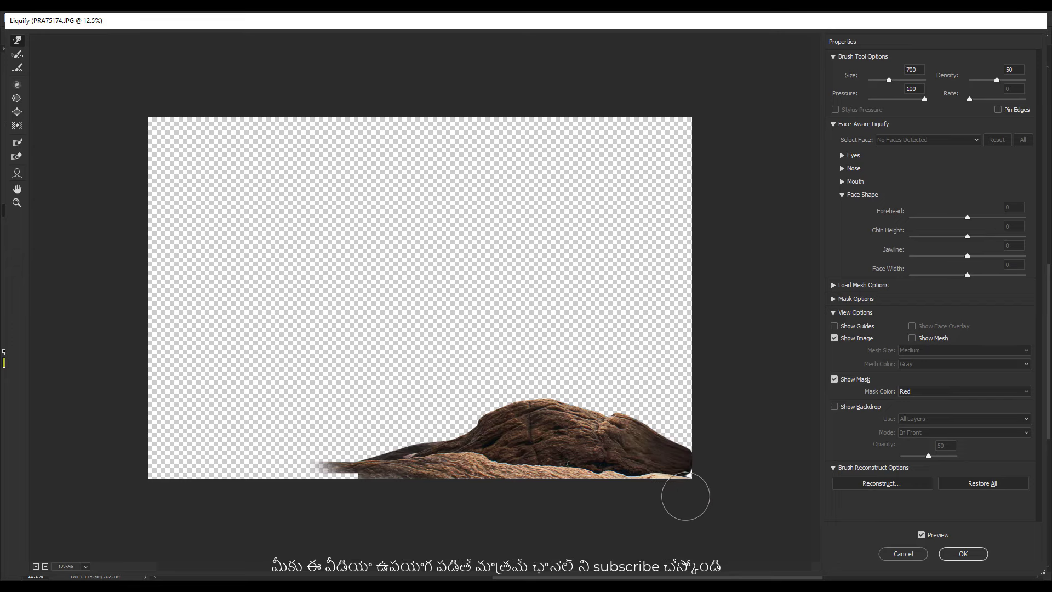
key(bracketright)
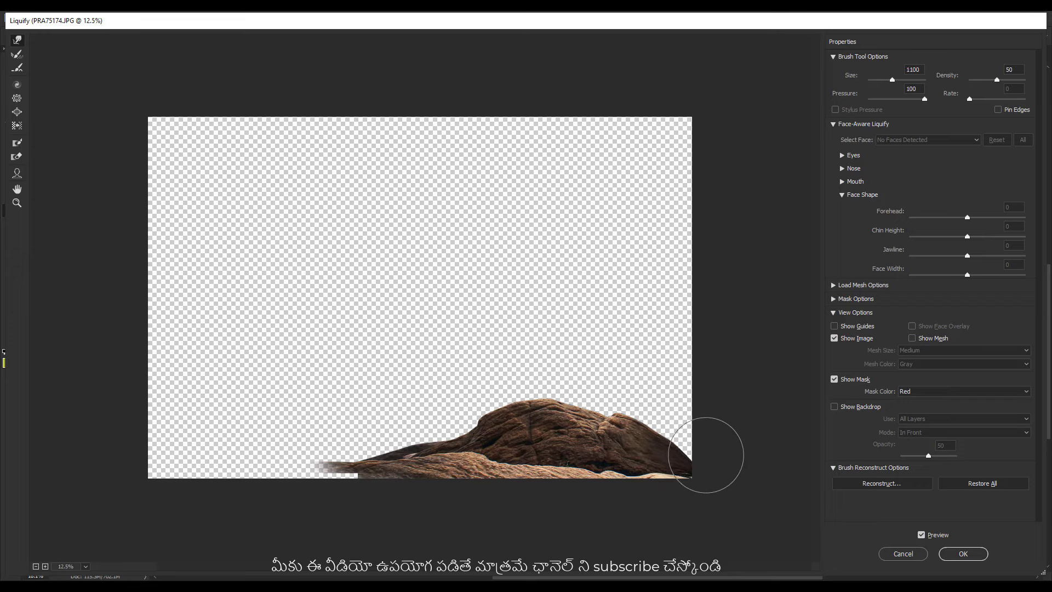
key(Return)
scroll(477, 456, down, 2)
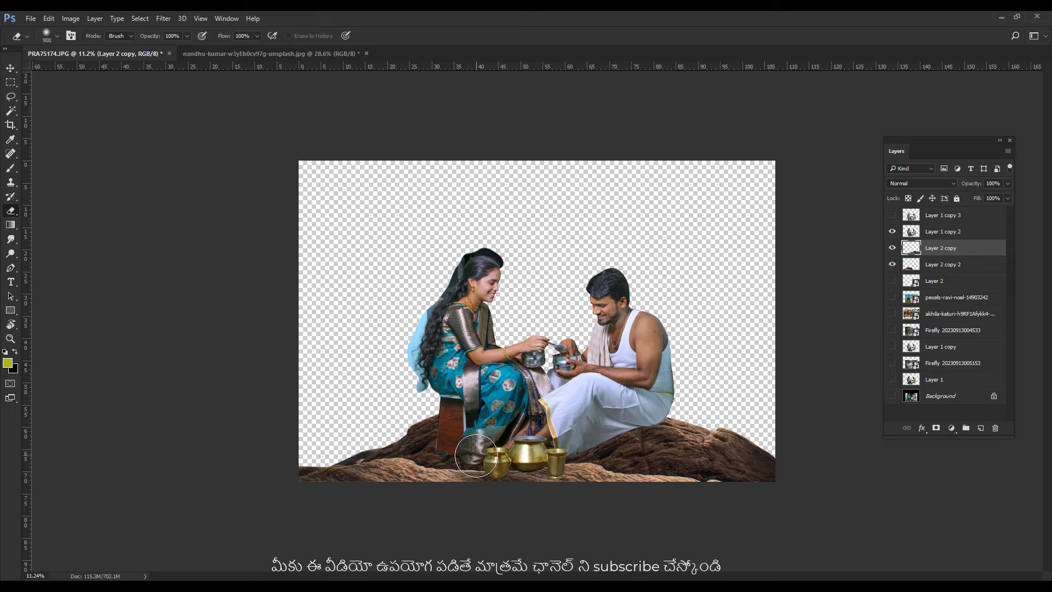
scroll(480, 453, down, 2)
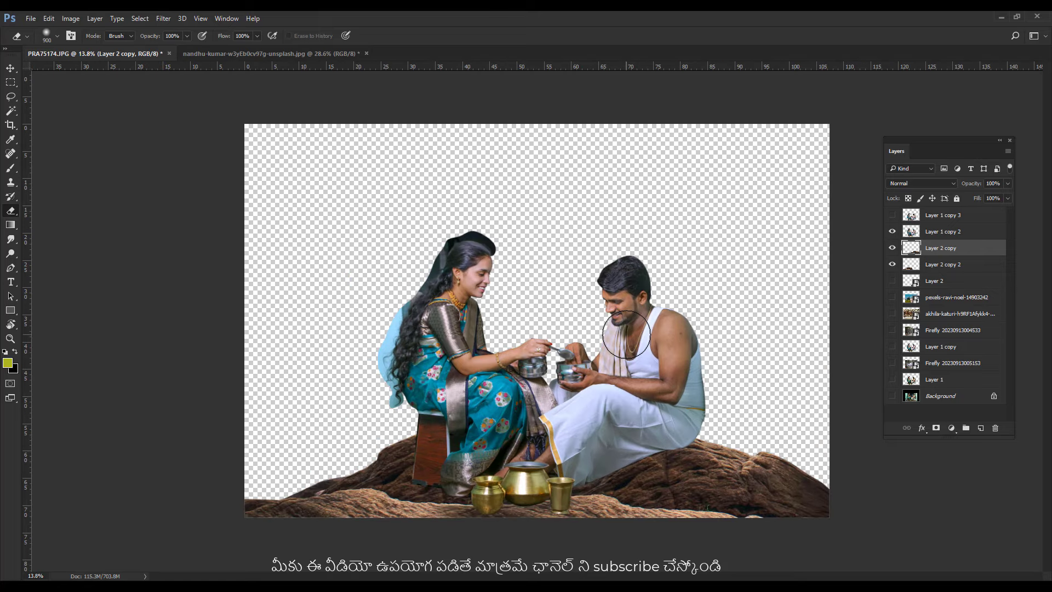
Pick the stacked-boulders lake photo from the Downloads folder for Photoshop.
click(11, 68)
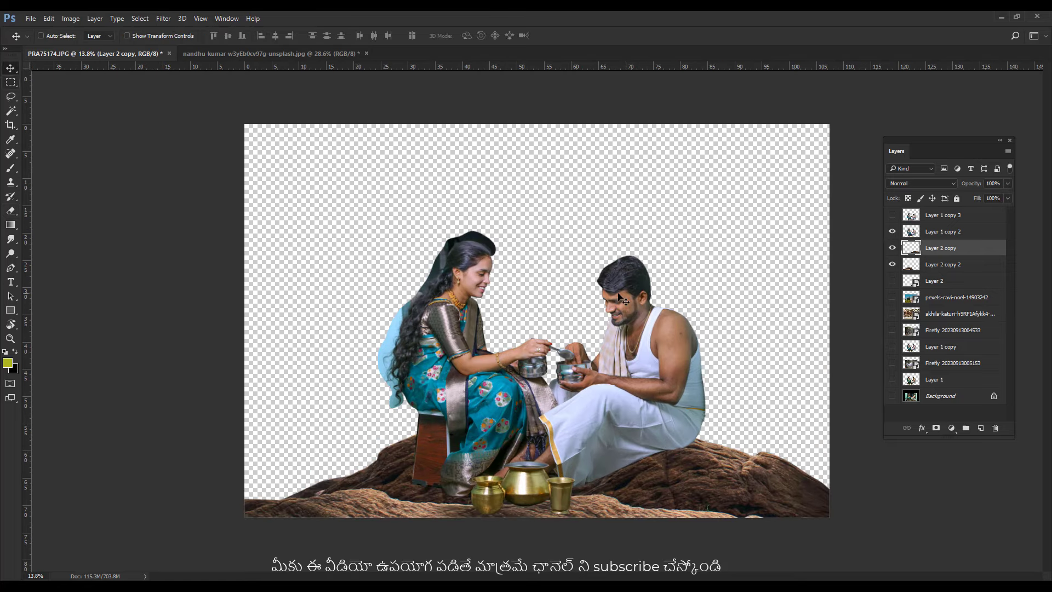
click(1003, 17)
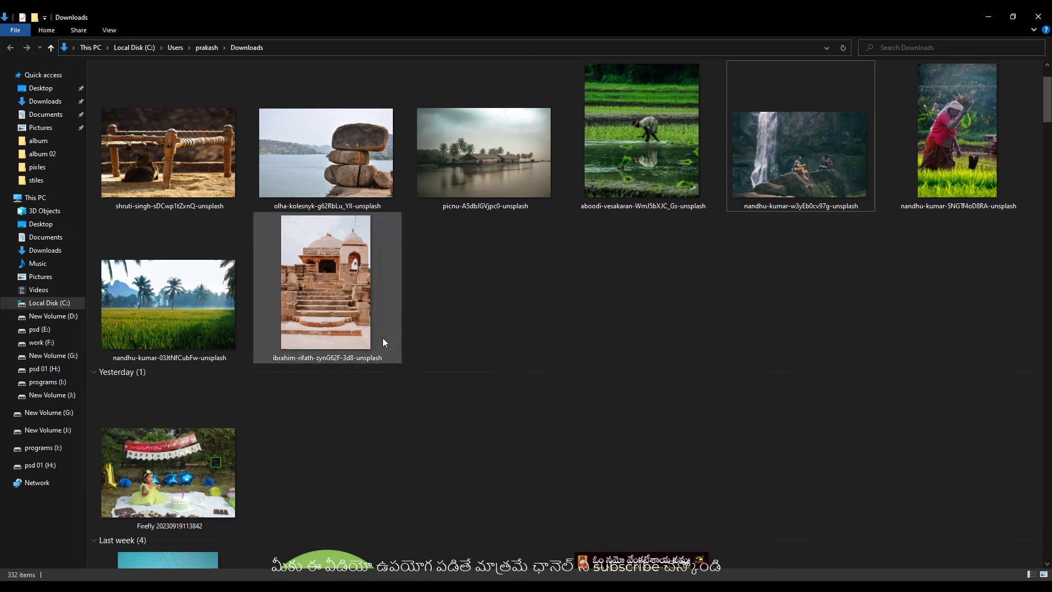
click(337, 149)
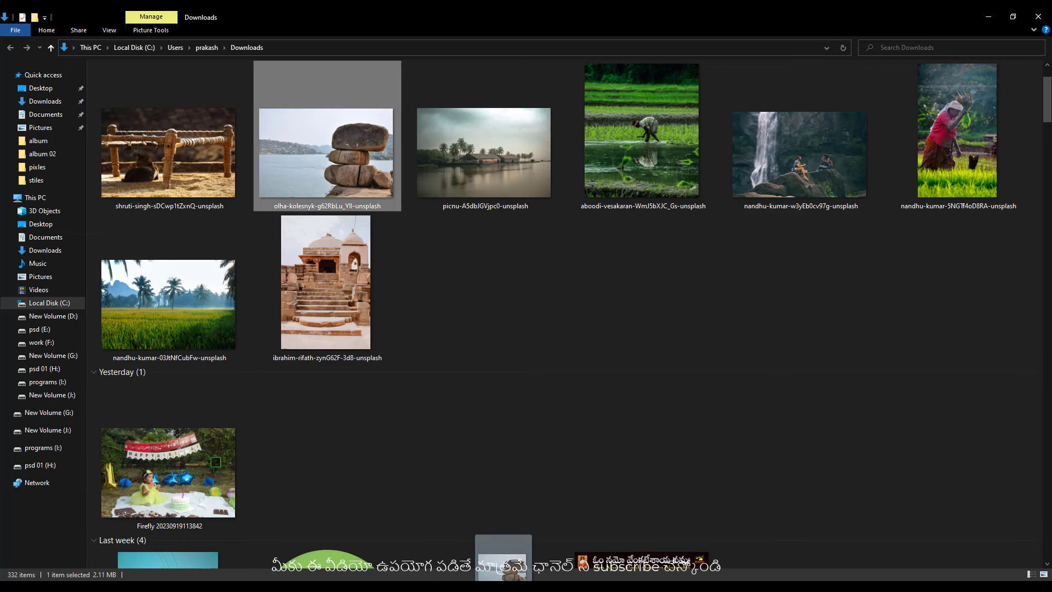
key(alt+Tab)
Open the boulder photo and place its boulder in the composite beneath the man.
drag(696, 15, 540, 407)
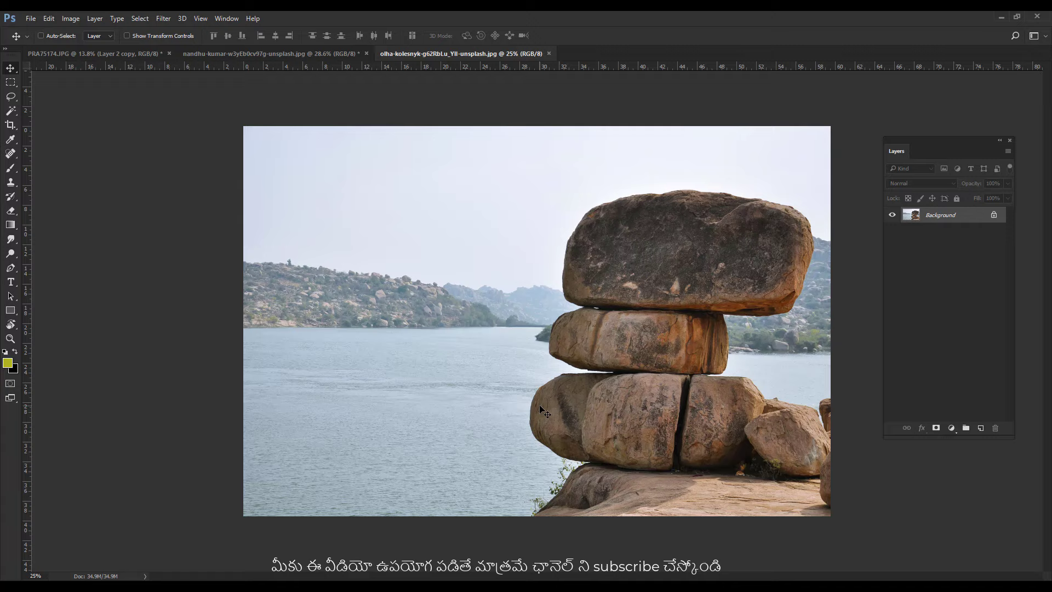
key(ctrl+plus)
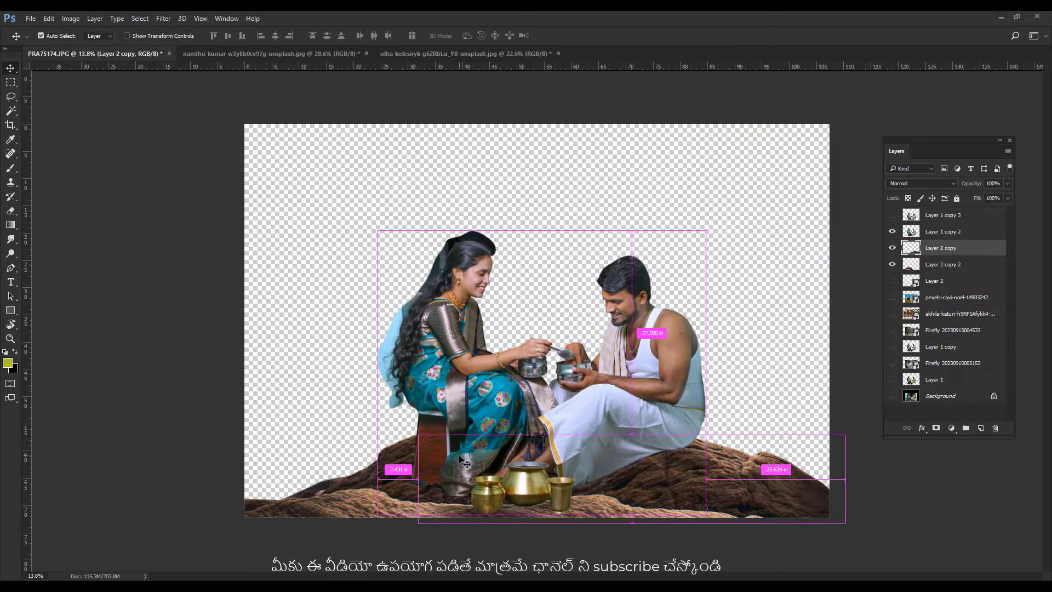
drag(463, 462, 569, 324)
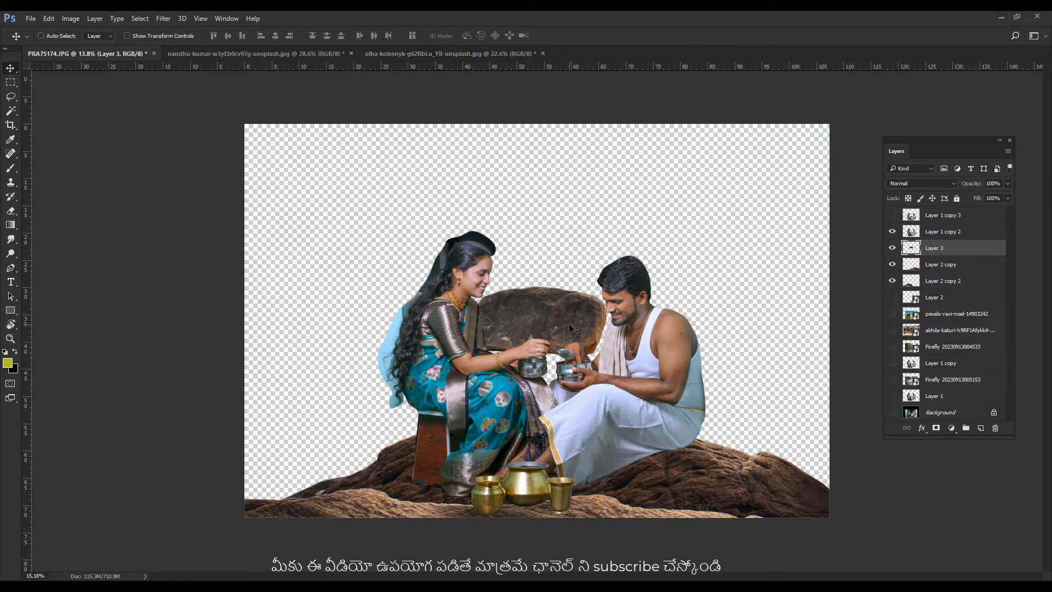
scroll(569, 323, up, 2)
mouse_move(603, 360)
mouse_down()
mouse_move(807, 535)
mouse_move(756, 394)
mouse_move(748, 410)
mouse_move(768, 416)
mouse_up()
Duplicate the boulder and move the copy left toward the woman's stool.
scroll(755, 488, down, 3)
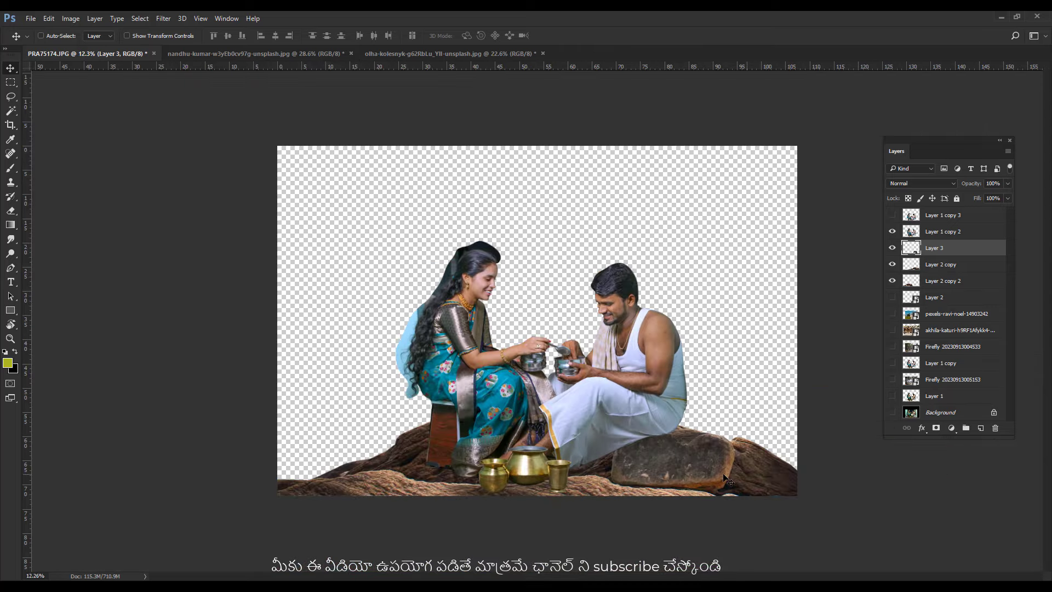
scroll(755, 488, up, 2)
mouse_move(755, 488)
mouse_down()
mouse_move(735, 400)
mouse_move(674, 417)
mouse_up()
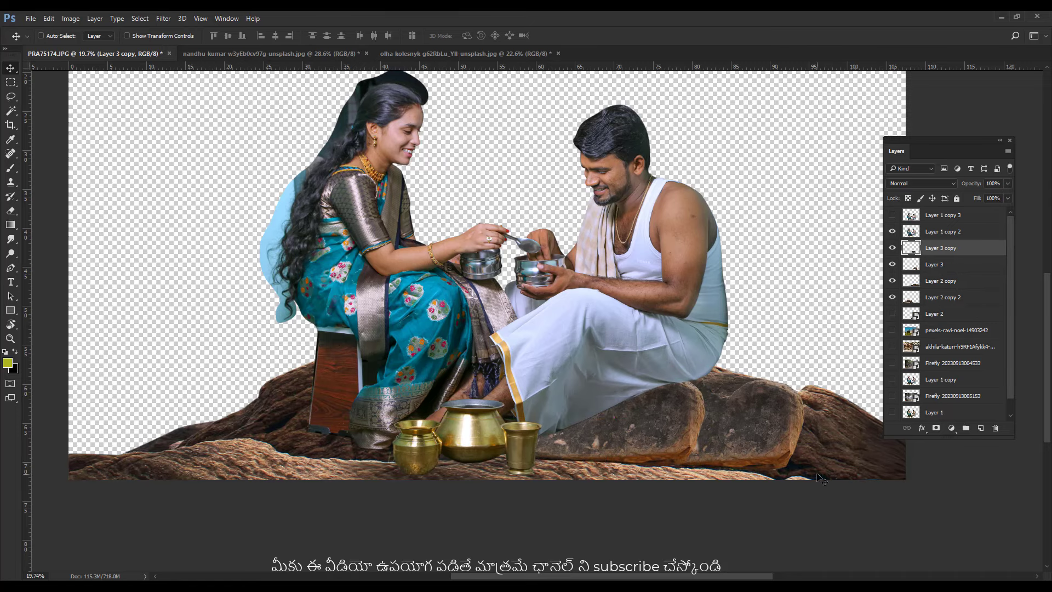
scroll(822, 480, down, 3)
scroll(784, 464, up, 2)
mouse_move(783, 463)
mouse_down()
mouse_move(471, 458)
mouse_move(347, 442)
mouse_up()
Flip the boulder copy horizontally and stretch it taller as the woman's seat.
key(ctrl+t)
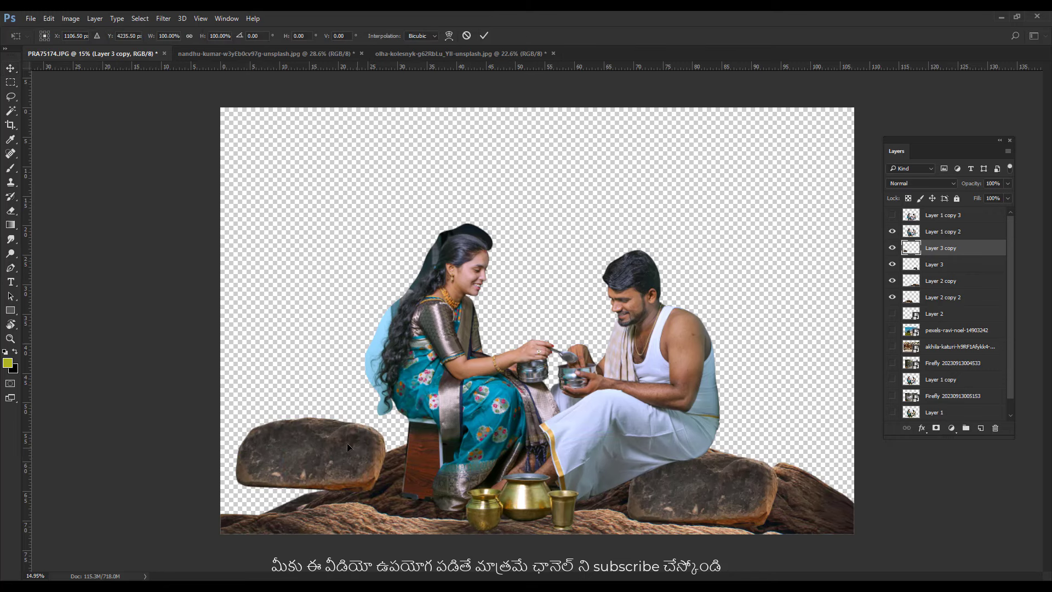
right_click(347, 446)
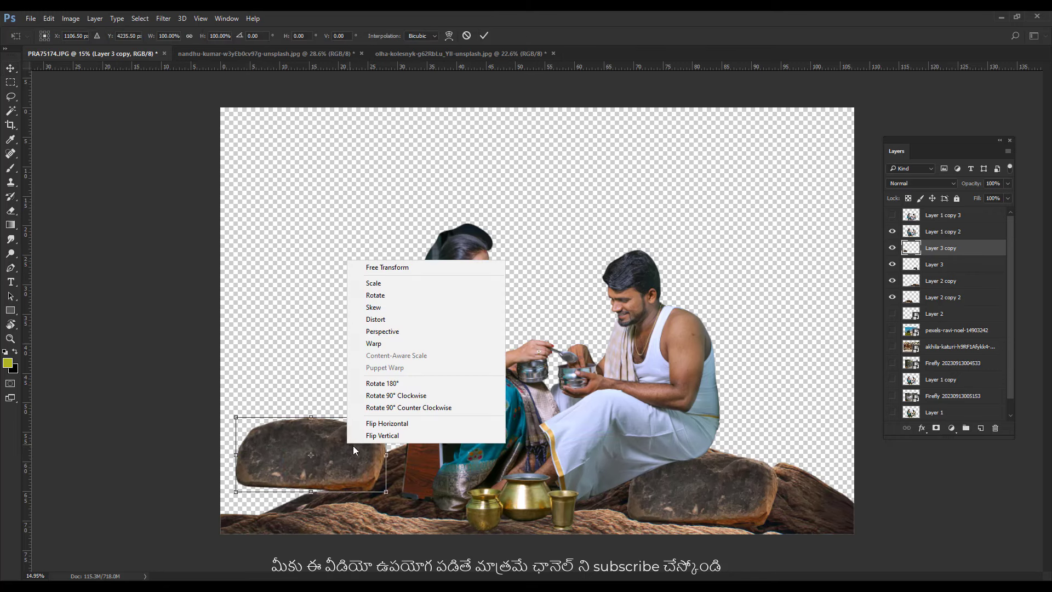
click(377, 429)
mouse_move(351, 455)
mouse_down()
mouse_move(497, 463)
mouse_move(459, 409)
mouse_up()
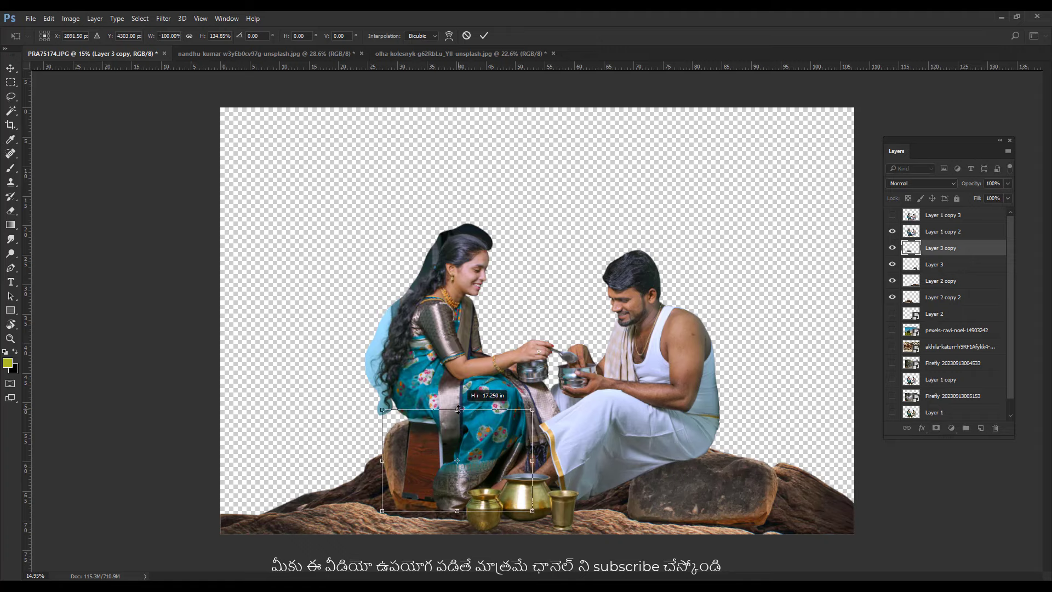
key(Return)
scroll(455, 383, up, 6)
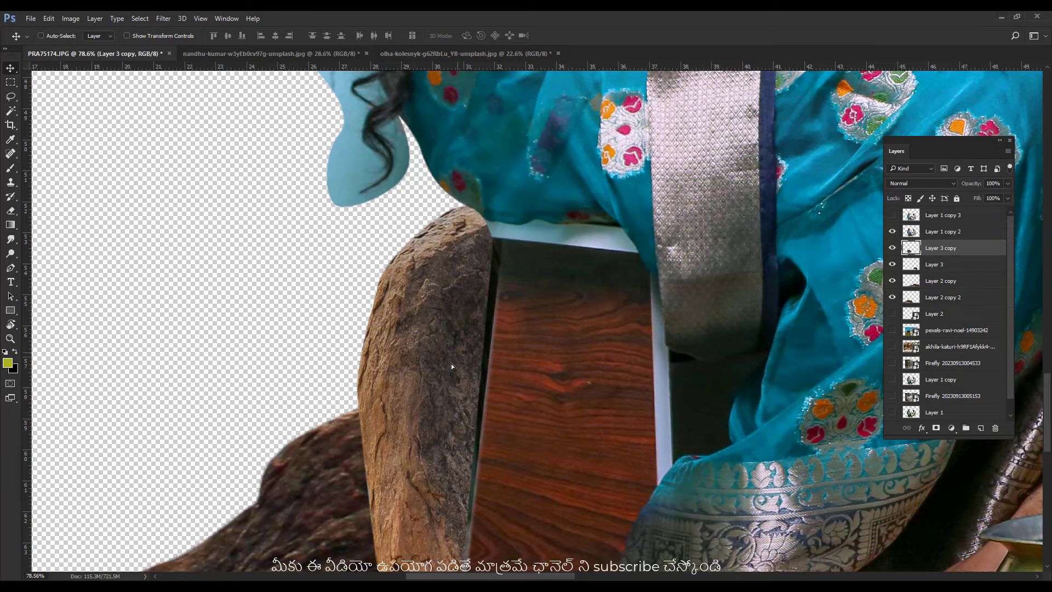
key(alt+bracketright)
key(p)
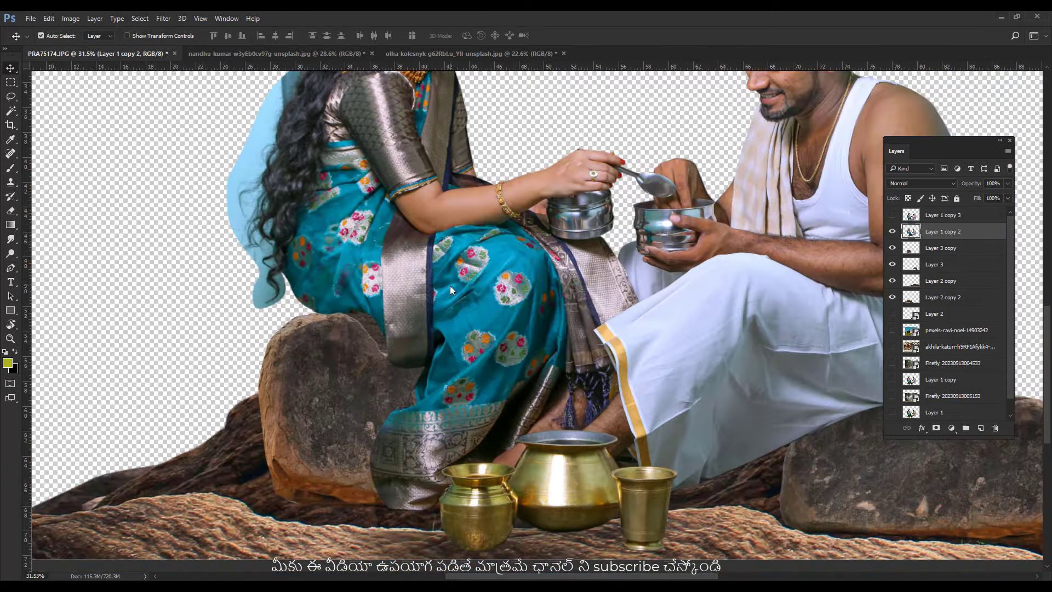
Push the lower saree and dhoti edges into shape with Liquify Forward Warp.
key(ctrl+shift+x)
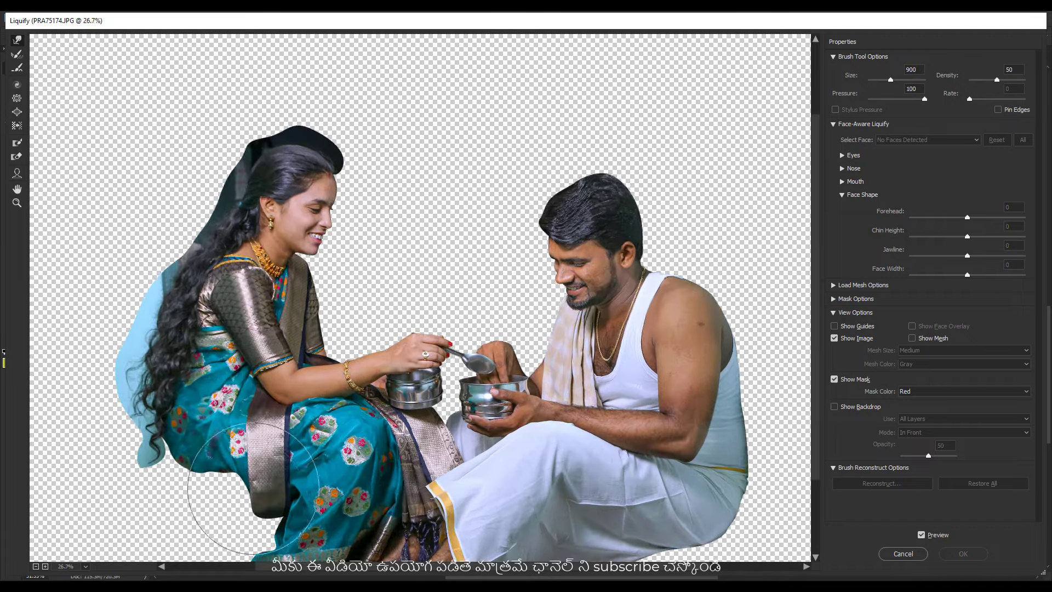
alt+scroll(254, 488, up, 2)
mouse_move(363, 340)
mouse_down()
mouse_move(387, 418)
mouse_move(435, 395)
mouse_move(357, 365)
mouse_up()
key(bracketleft)
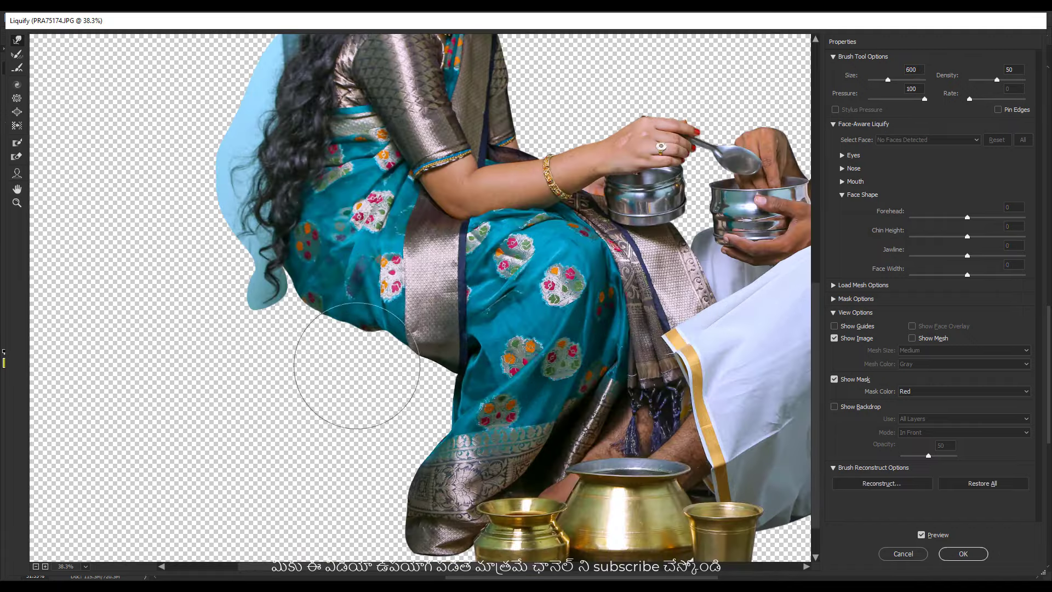
alt+scroll(356, 366, down, 1)
key(bracketright)
key(bracketright)
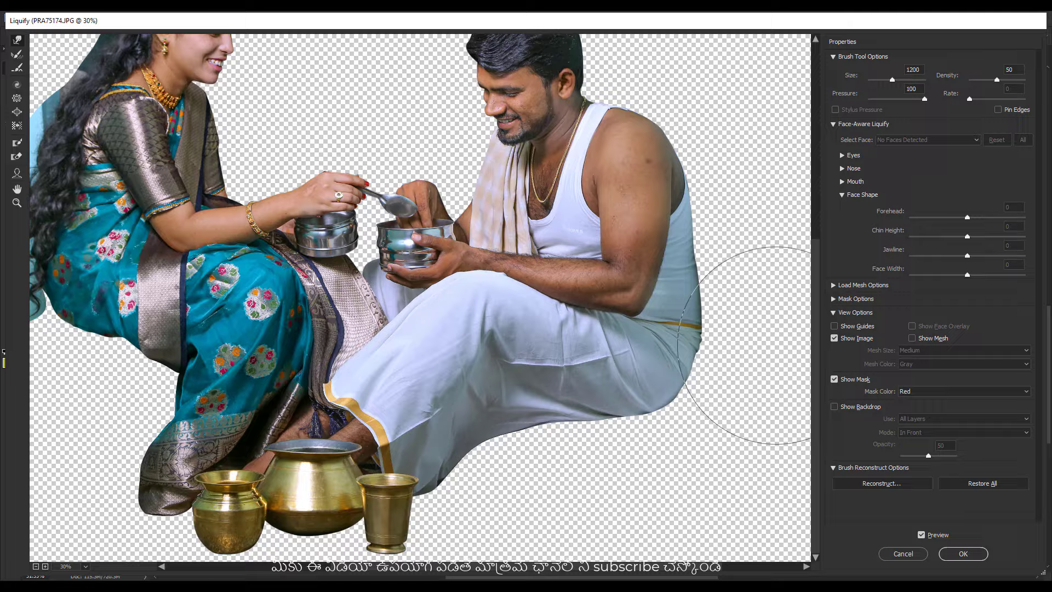
key(Return)
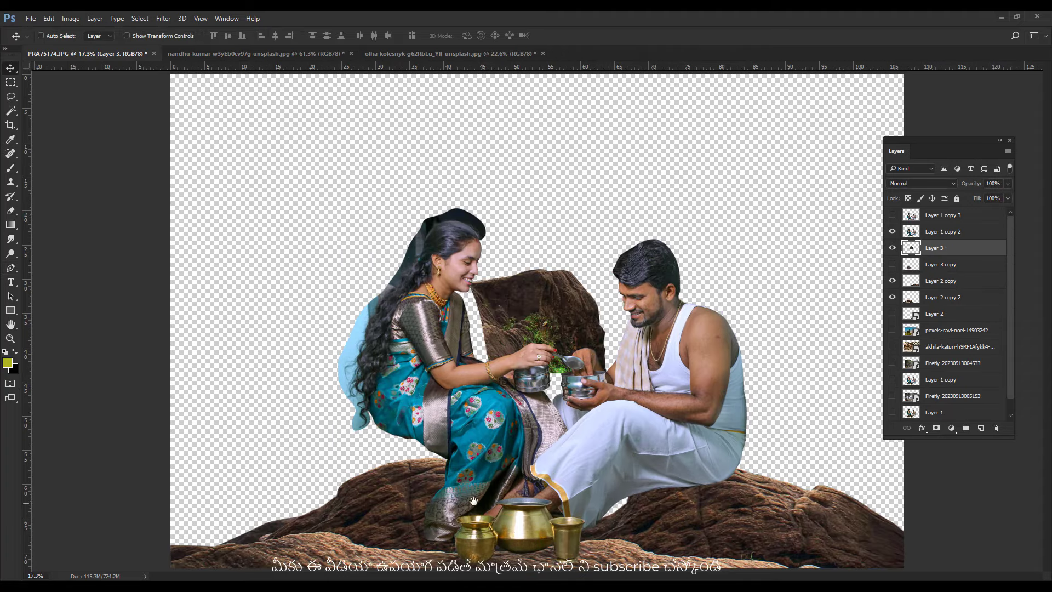
Flip Layer 3's mossy boulder horizontally, then enlarge it and set it under the woman as her seat.
drag(474, 501, 578, 325)
key(ctrl+t)
right_click(578, 240)
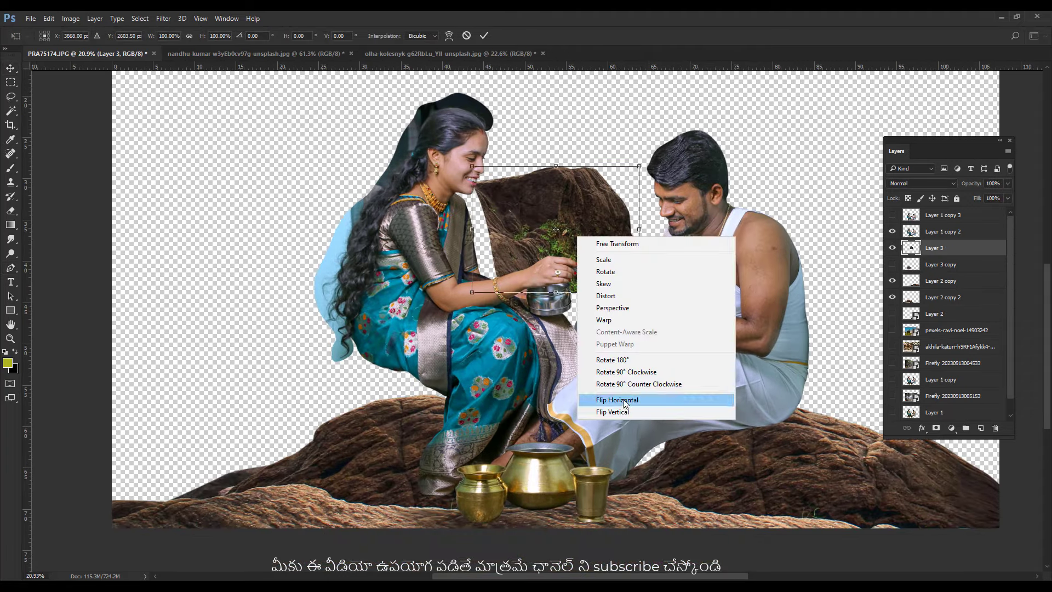
click(620, 401)
mouse_move(588, 244)
mouse_down()
mouse_move(463, 440)
mouse_move(443, 429)
mouse_up()
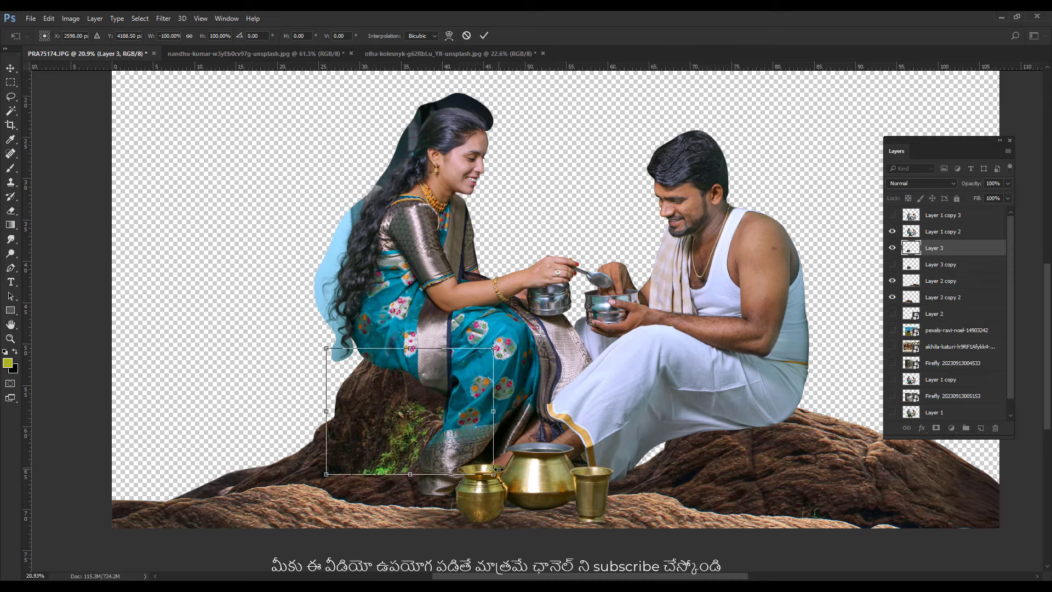
drag(495, 472, 537, 511)
mouse_move(454, 459)
mouse_down()
mouse_move(433, 451)
mouse_move(421, 379)
mouse_up()
mouse_move(433, 441)
mouse_down()
mouse_move(405, 441)
mouse_move(414, 460)
mouse_up()
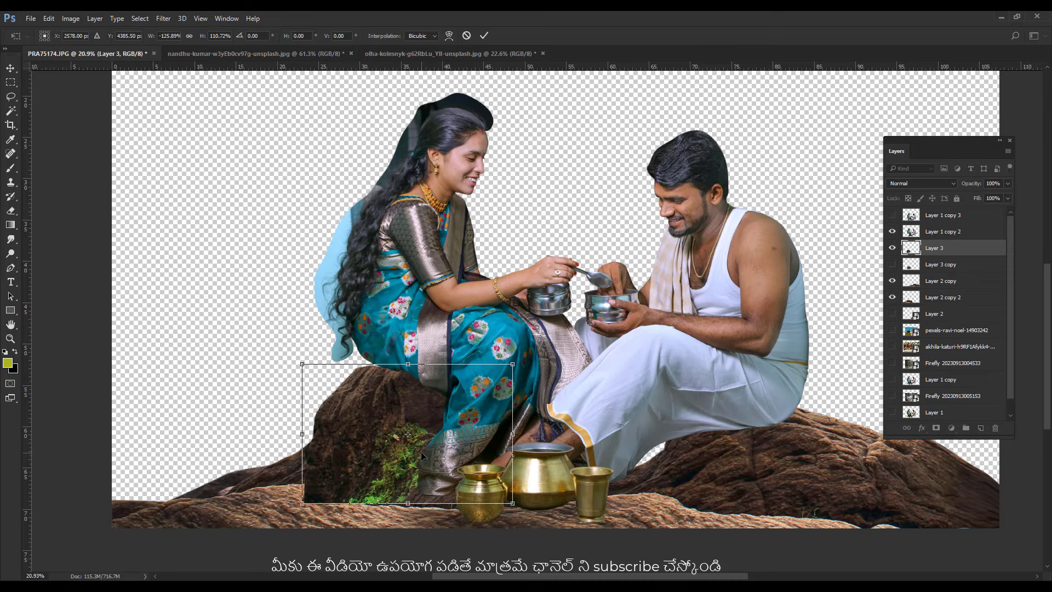
key(Return)
scroll(392, 457, down, 2)
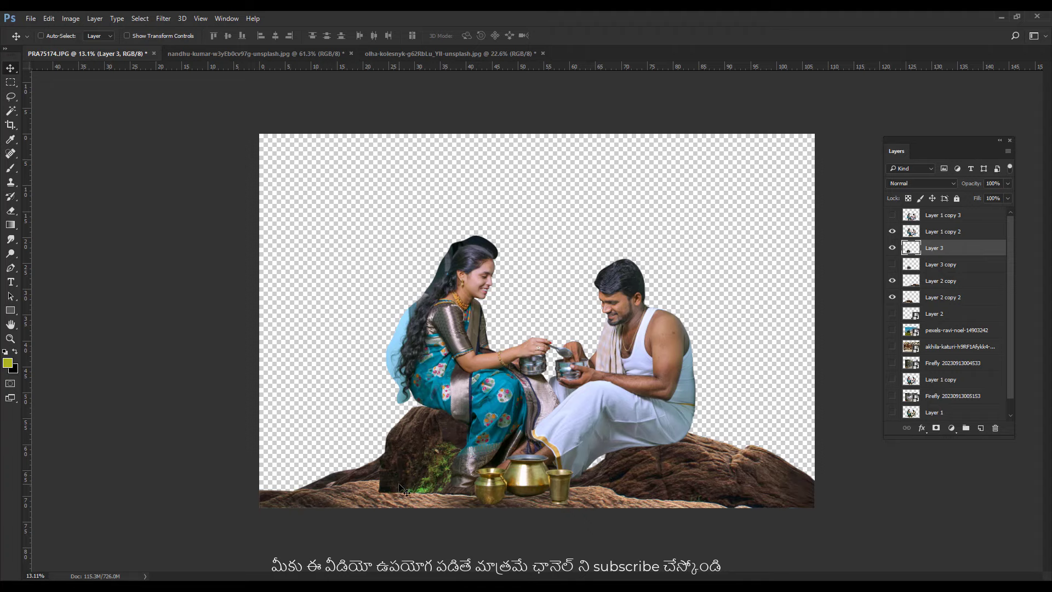
scroll(405, 491, up, 2)
Show both boulder layers and clip Layer 3 to Layer 3 copy.
drag(404, 487, 385, 391)
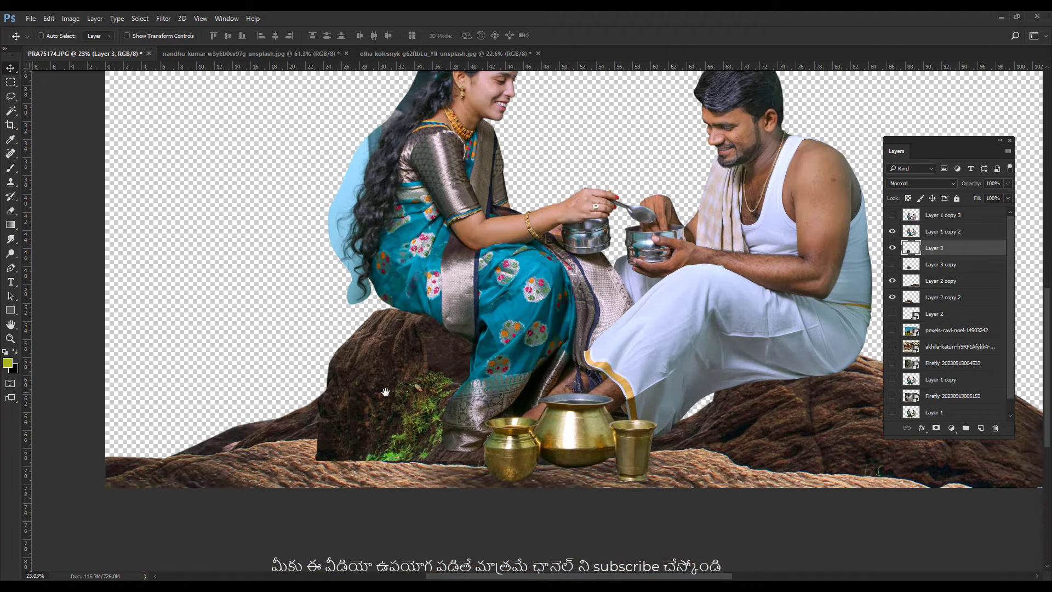
click(893, 264)
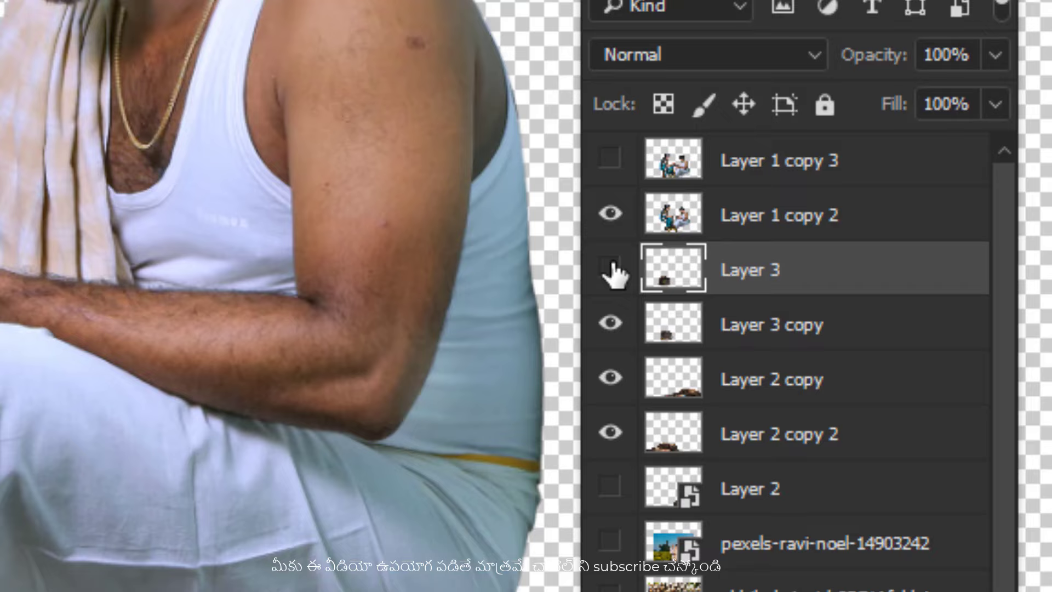
click(611, 269)
alt+click(744, 282)
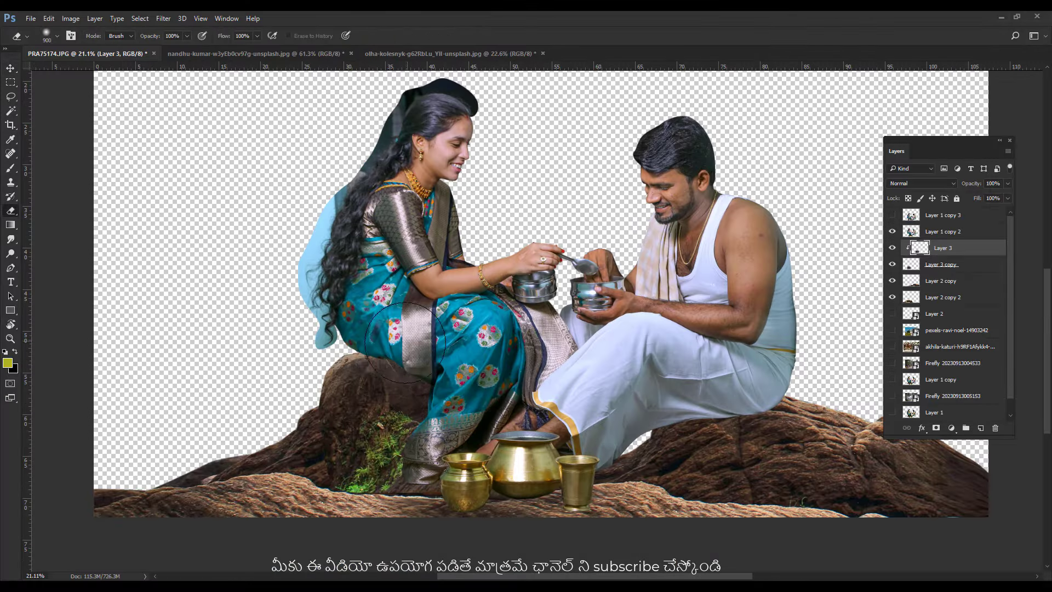
Select Layer 3 and add a new rock piece as Layer 4 at the lower right.
scroll(729, 400, down, 2)
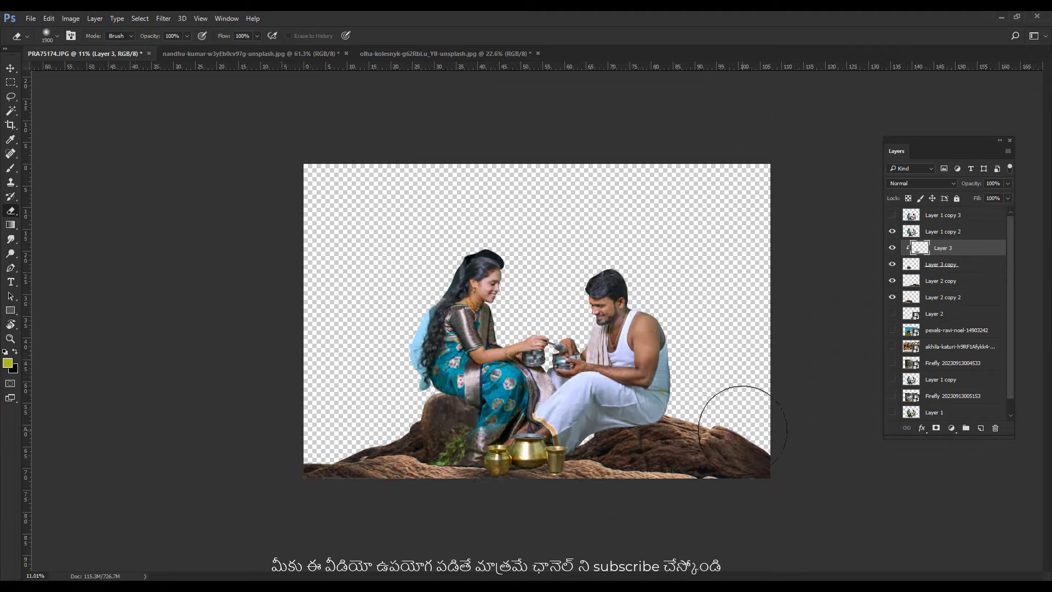
click(941, 265)
key(alt+bracketright)
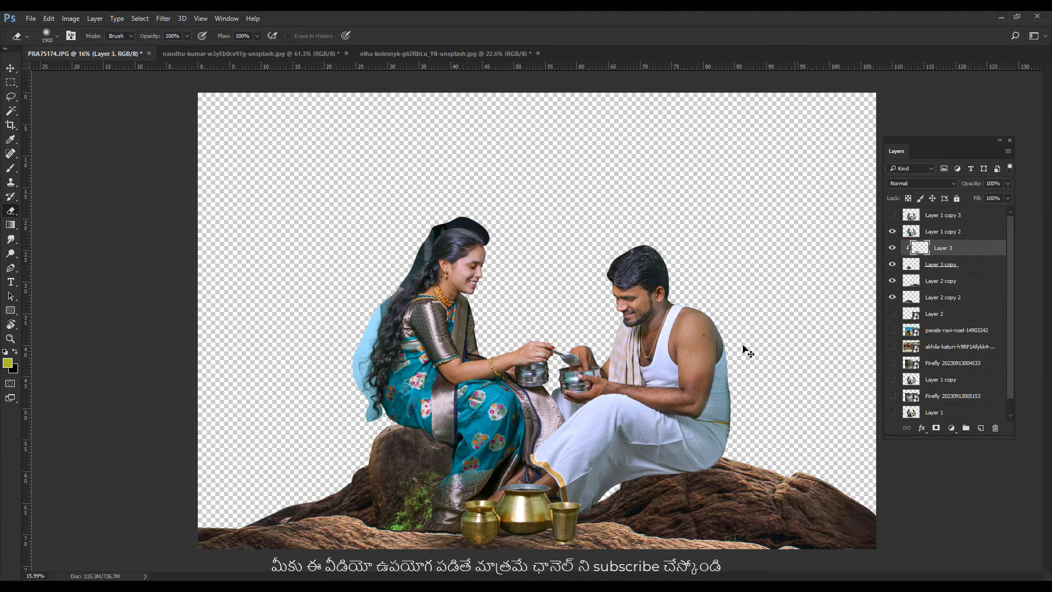
scroll(748, 351, up, 2)
key(ctrl+v)
key(v)
mouse_move(599, 422)
mouse_down()
mouse_move(469, 424)
mouse_move(599, 470)
mouse_up()
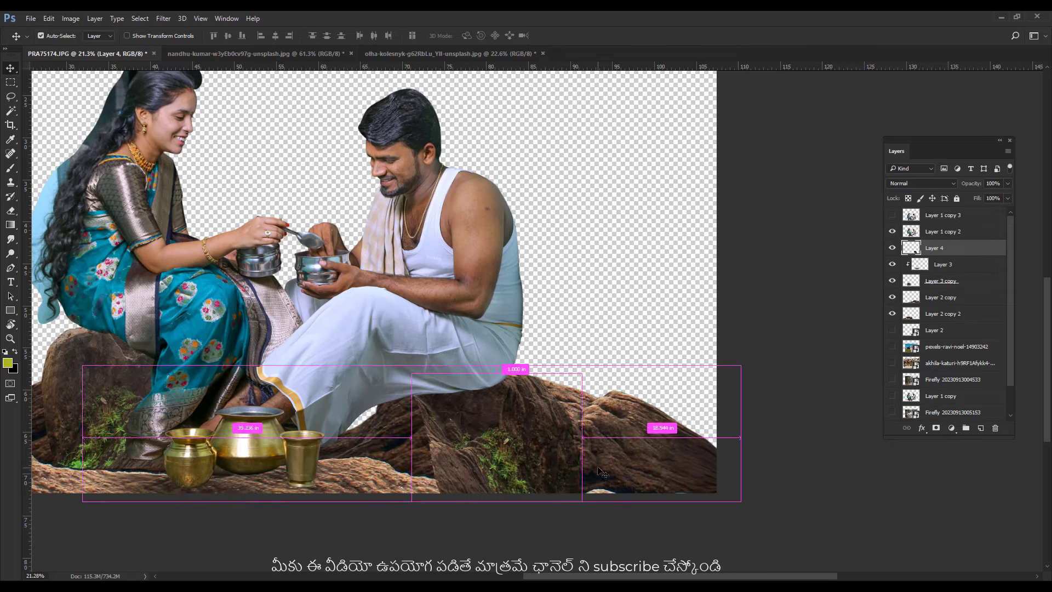
Scale the Layer 4 rock to about 197% and stretch its width to about 302%.
key(ctrl+t)
drag(589, 374, 671, 313)
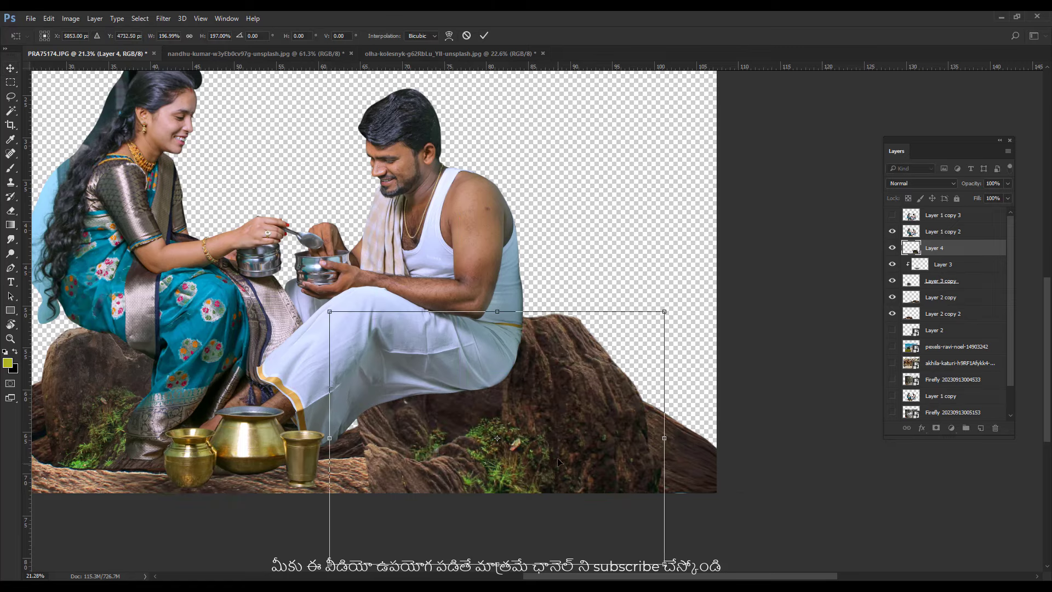
drag(558, 468, 570, 413)
drag(342, 386, 259, 385)
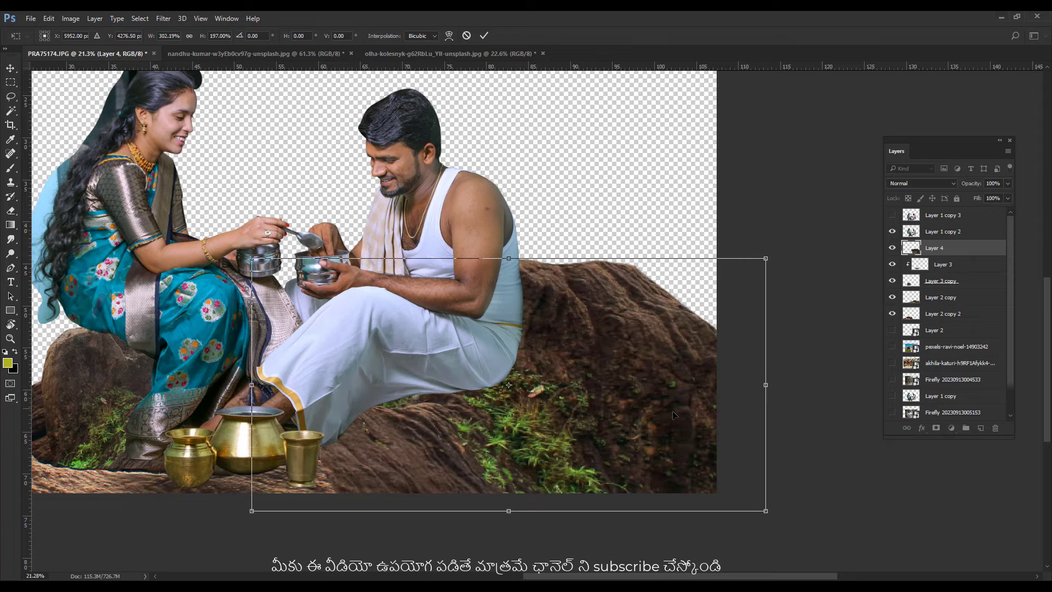
drag(745, 386, 773, 383)
drag(269, 421, 268, 412)
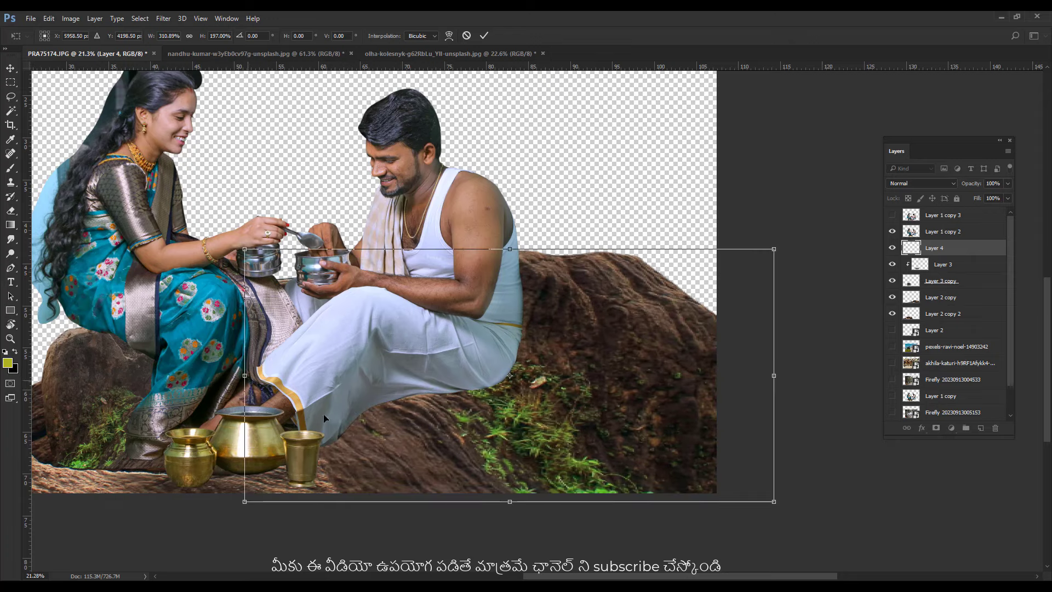
drag(594, 409, 608, 417)
key(Return)
Move the widened rock lower and fit the whole image in the window.
scroll(590, 443, down, 5)
scroll(532, 359, up, 5)
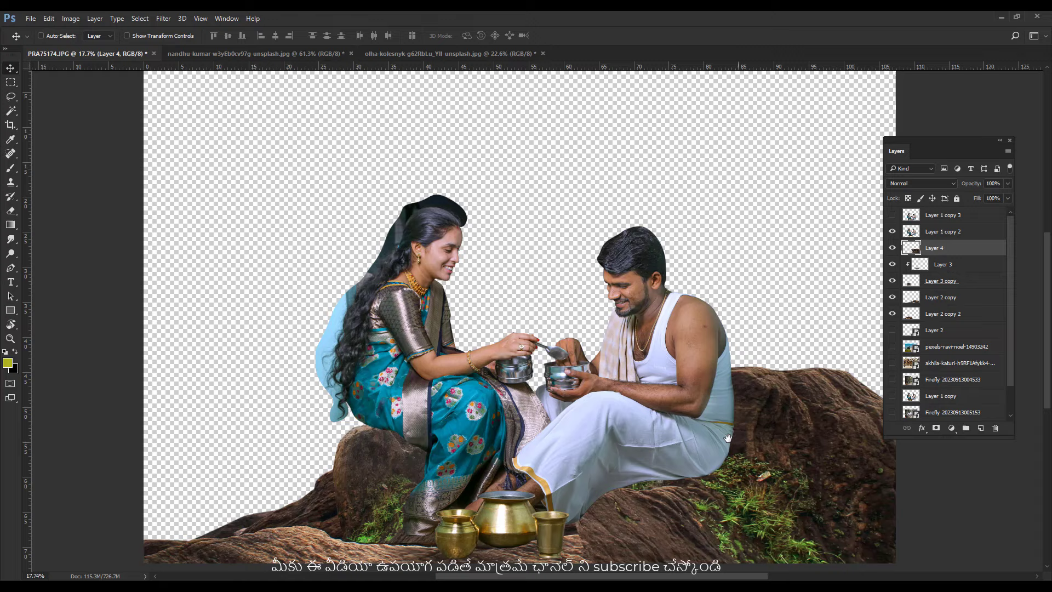
mouse_move(532, 359)
mouse_down()
mouse_move(538, 415)
mouse_move(572, 446)
mouse_up()
mouse_move(530, 415)
mouse_down()
mouse_move(530, 464)
mouse_move(549, 462)
mouse_up()
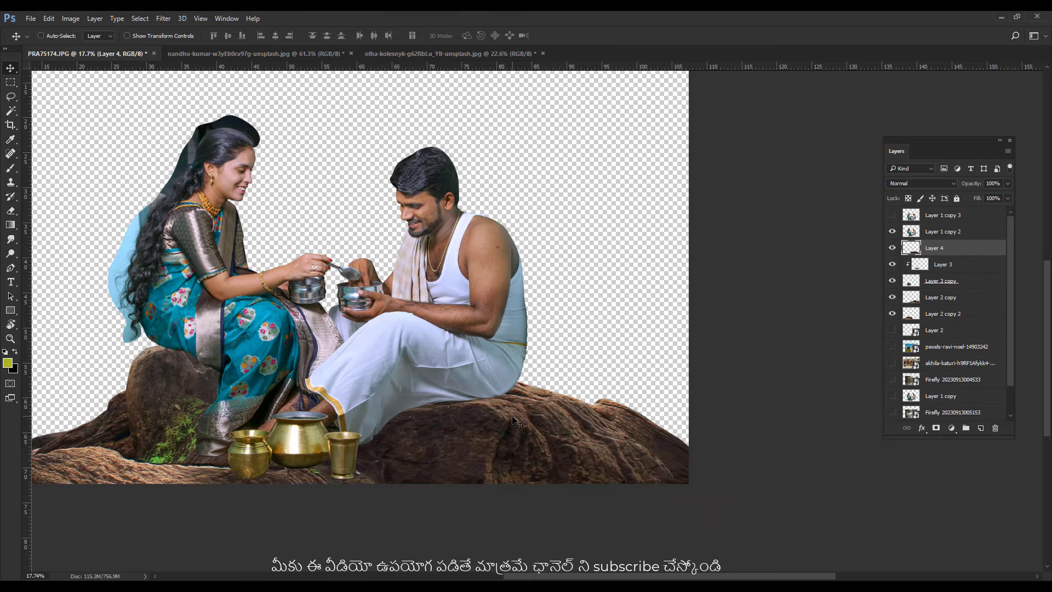
key(ctrl+0)
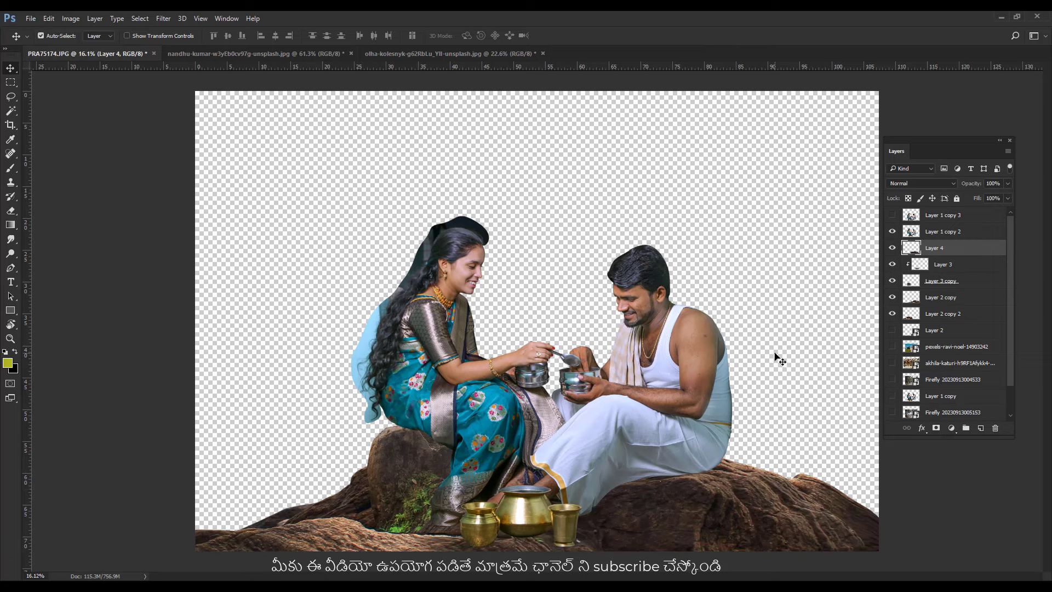
Paste a rock as Layer 5, enlarge it and move it to the lower right.
key(ctrl+v)
key(ctrl+t)
drag(602, 372, 716, 540)
drag(556, 248, 750, 408)
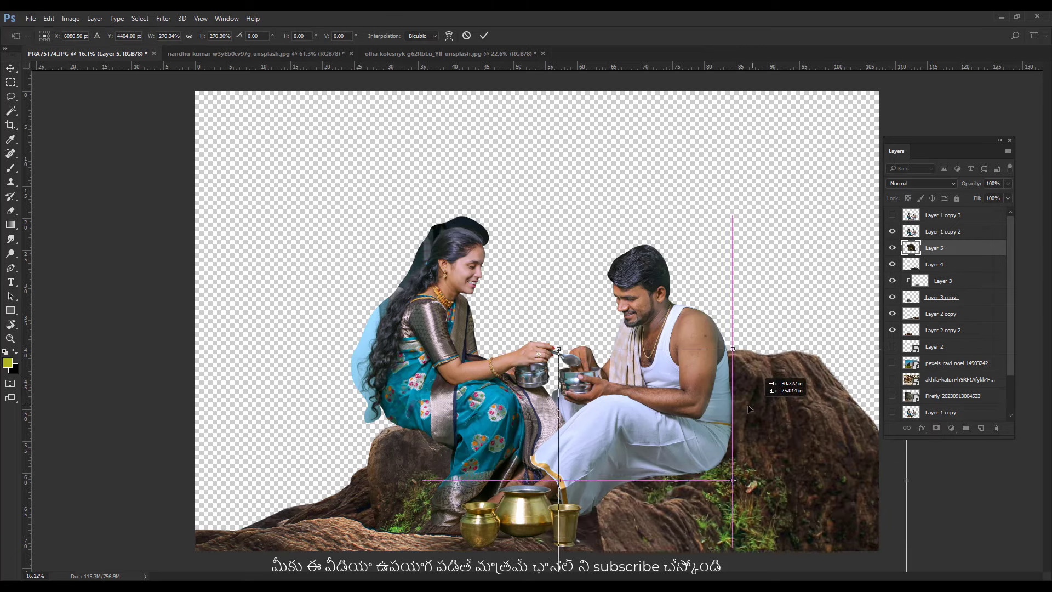
key(Return)
Set Layer 5's blend mode to Hue and toggle its visibility to compare.
click(935, 184)
scroll(936, 184, down, 5)
scroll(936, 184, down, 4)
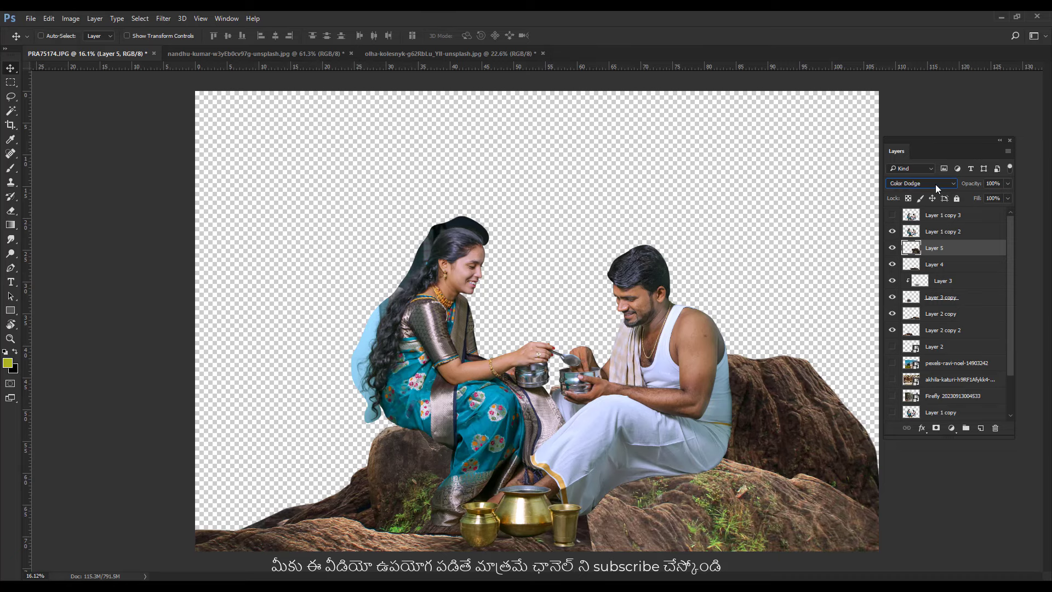
scroll(936, 184, down, 4)
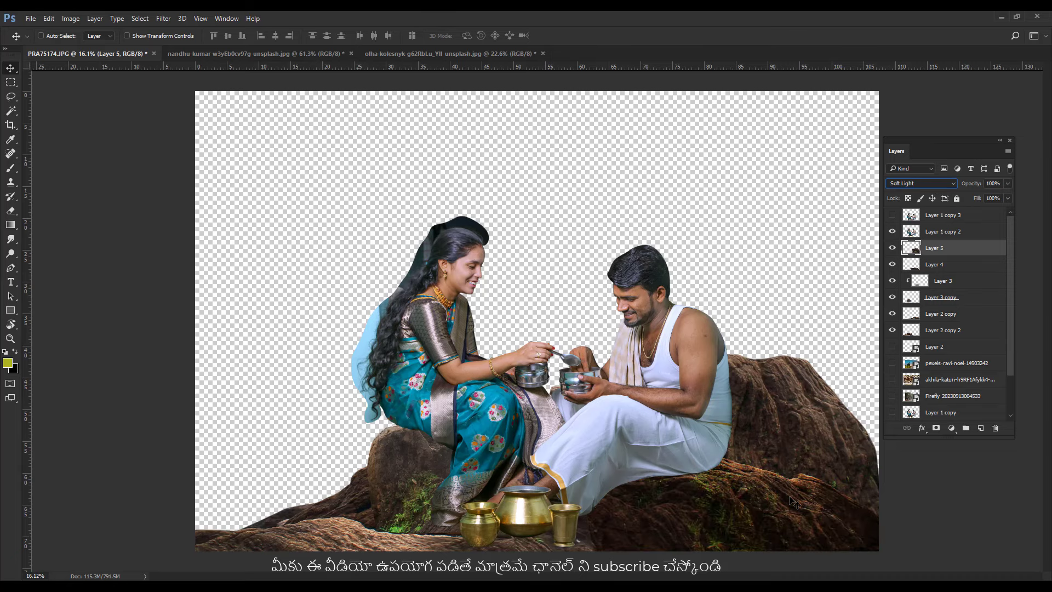
key(Down)
key(Down)
key(Down)
key(Down)
key(Down)
key(Down)
key(Down)
key(Down)
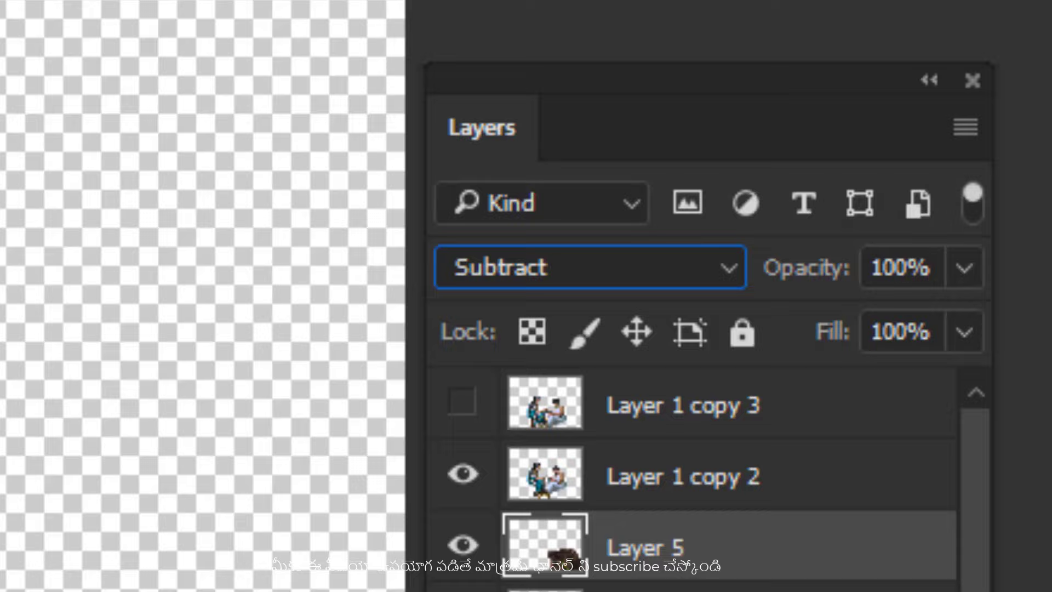
key(Down)
key(Down)
key(Down)
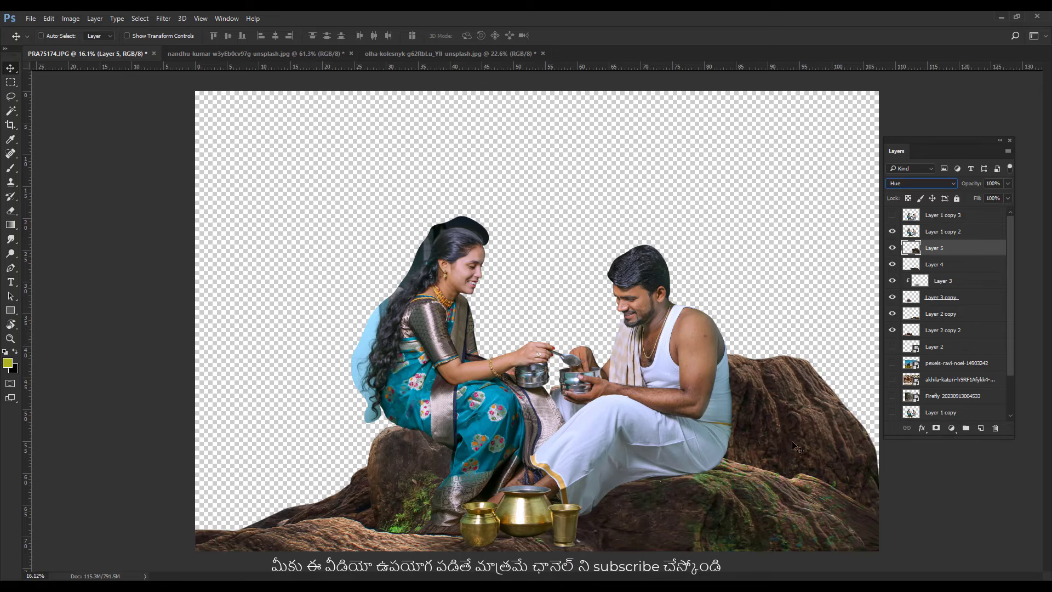
scroll(796, 447, up, 3)
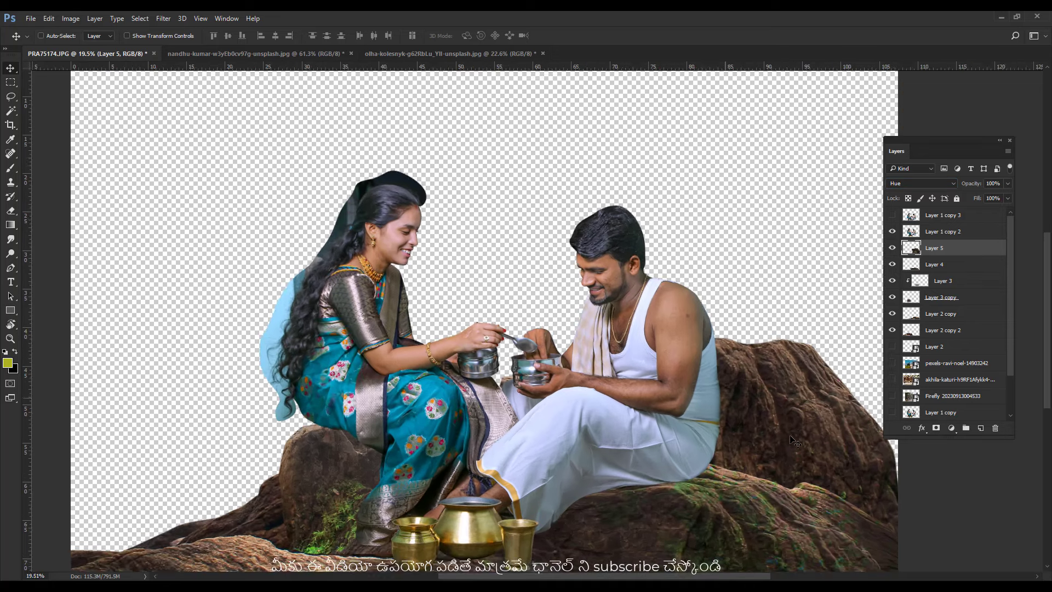
click(893, 248)
click(892, 248)
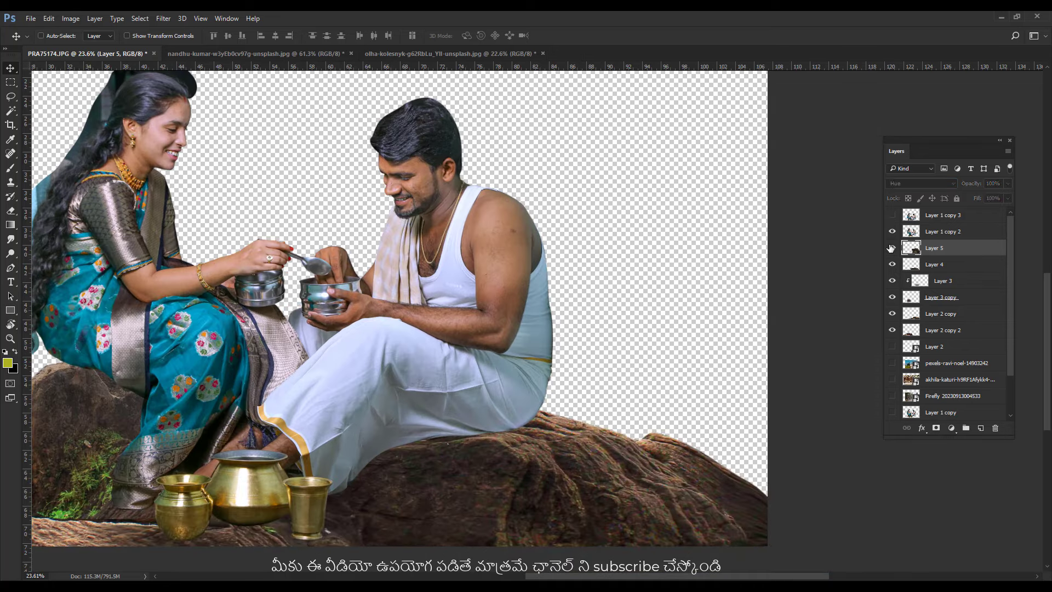
click(14, 100)
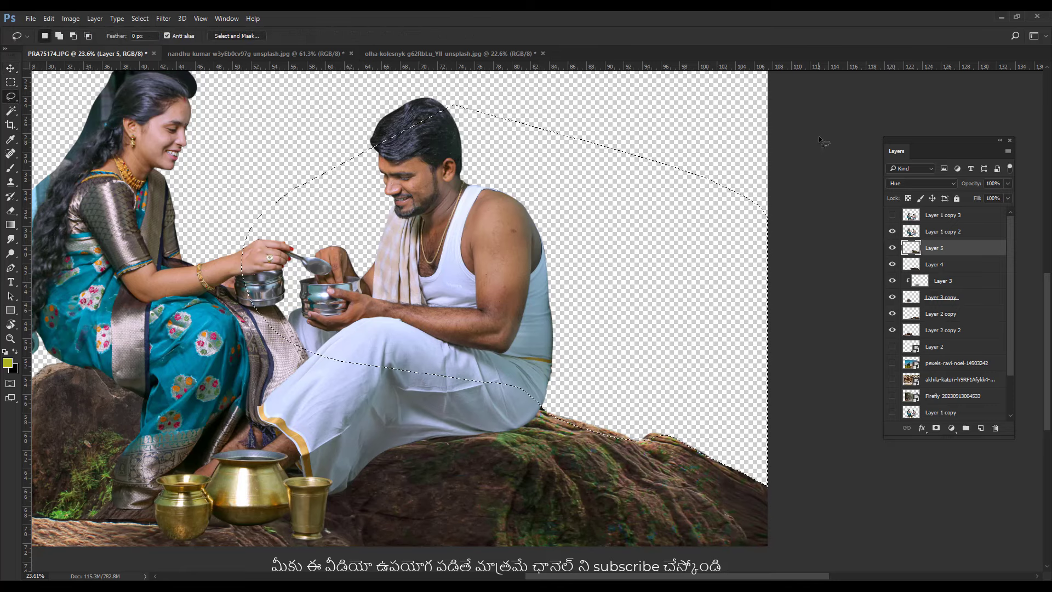
Turn Layer 5 back on, duplicate it and move the copy to the bottom left.
scroll(599, 228, down, 3)
click(892, 248)
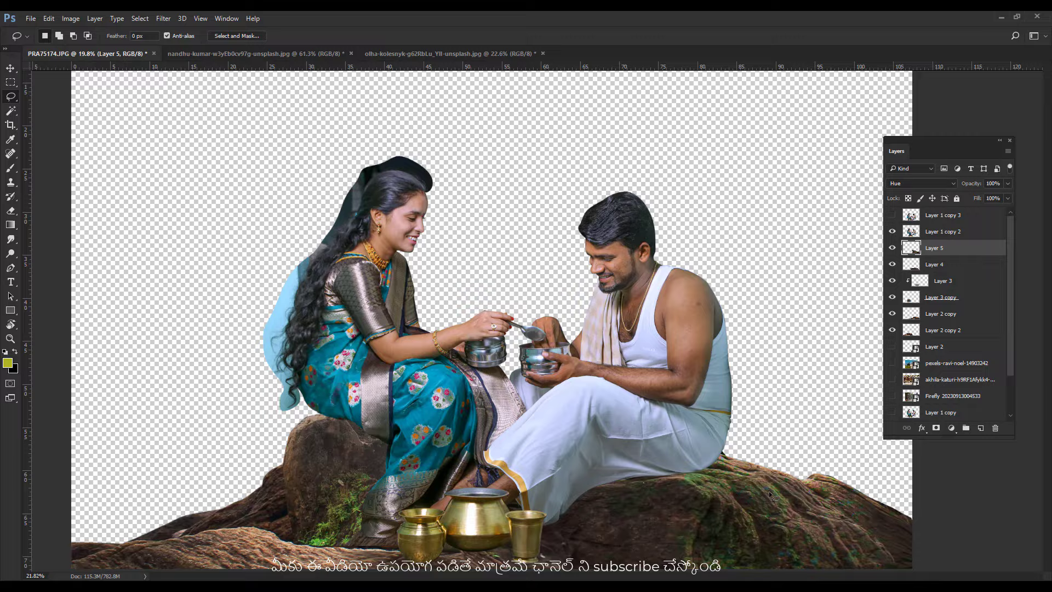
scroll(685, 387, up, 3)
scroll(774, 271, down, 3)
scroll(774, 272, up, 1)
key(v)
key(ctrl+j)
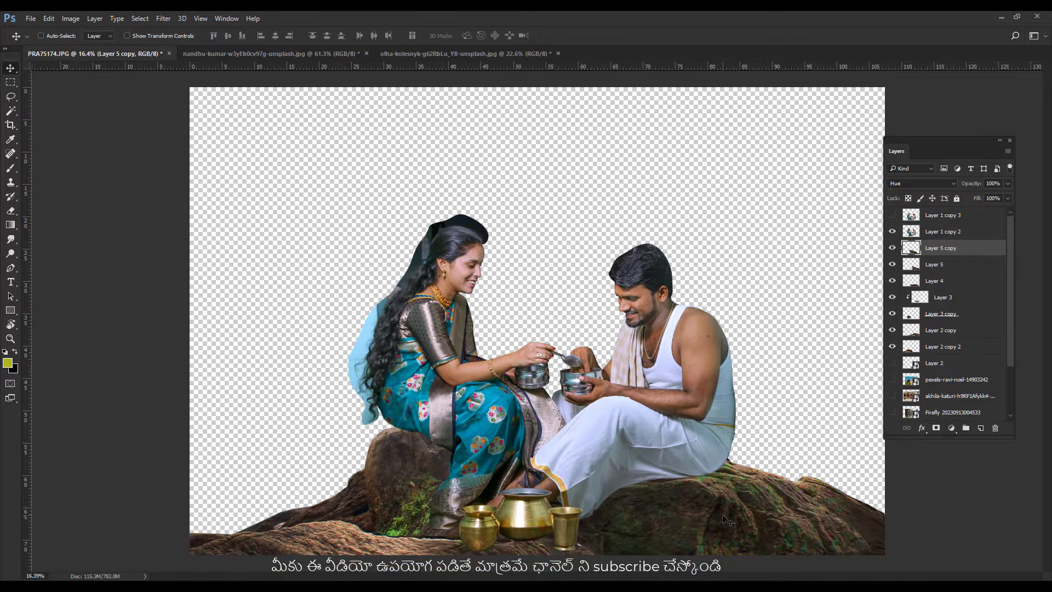
mouse_move(537, 488)
mouse_down()
mouse_move(406, 497)
mouse_move(438, 430)
mouse_up()
Duplicate the rock again, merge copies 2 and 3, and set the result to Hue.
key(ctrl+j)
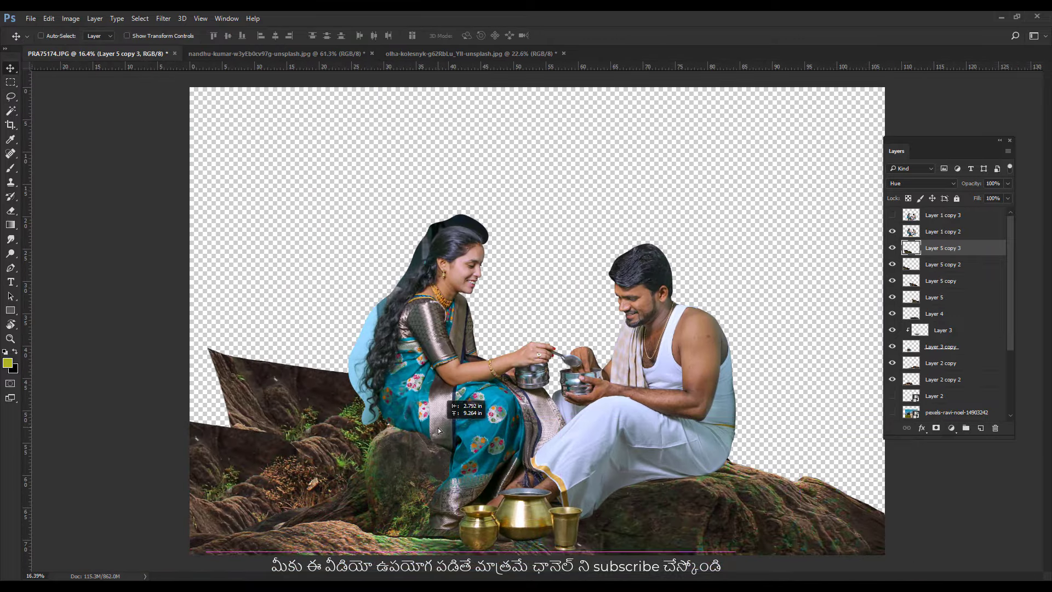
ctrl+click(935, 264)
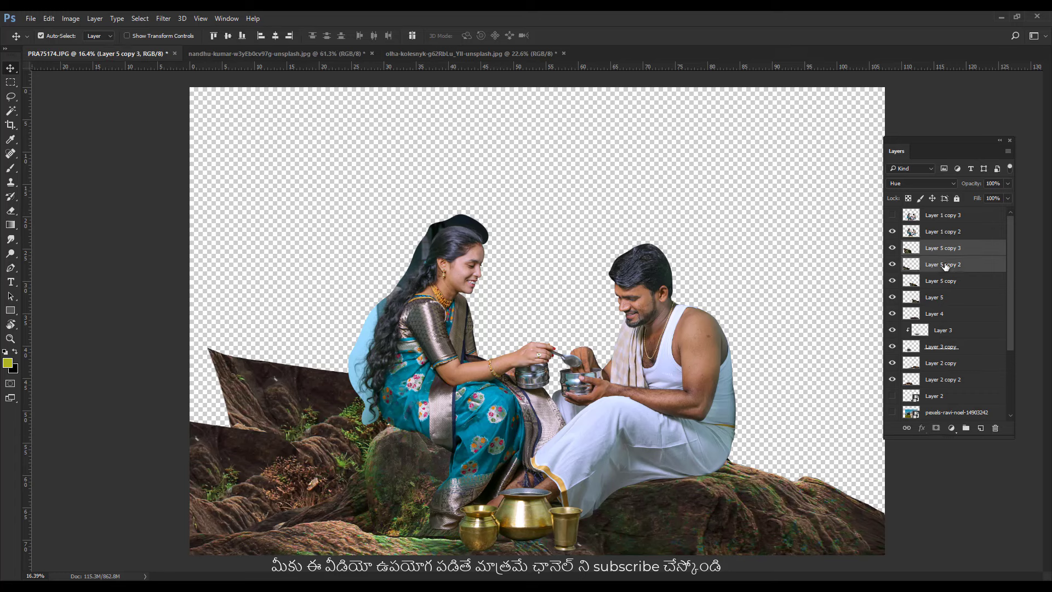
key(ctrl+e)
click(920, 183)
click(894, 376)
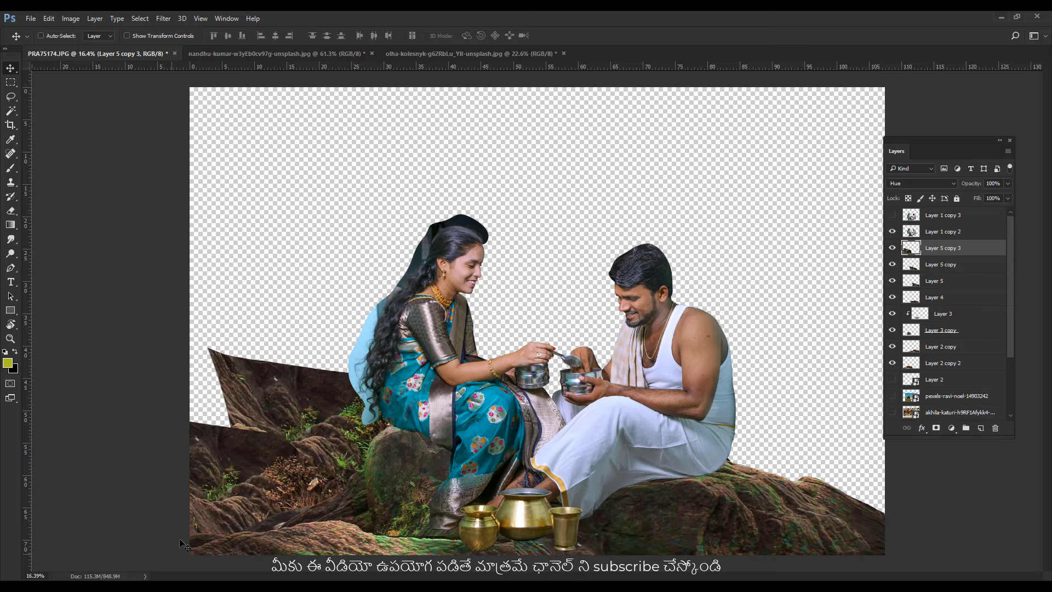
Lasso and delete the unwanted part of the left rock, then deselect.
click(10, 97)
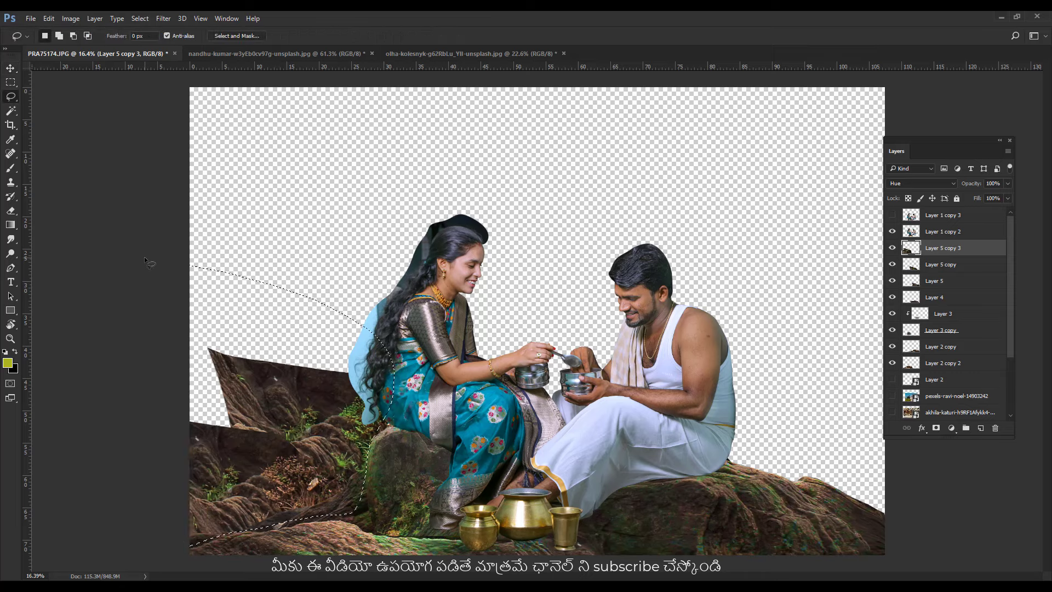
key(Delete)
key(ctrl+d)
scroll(663, 504, down, 2)
scroll(427, 499, up, 2)
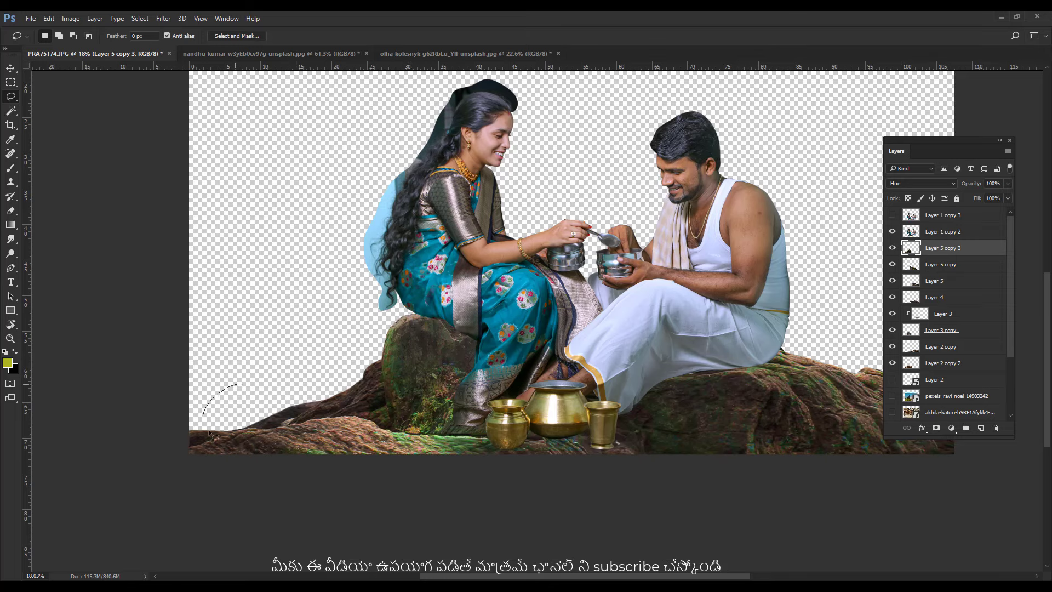
scroll(296, 356, down, 2)
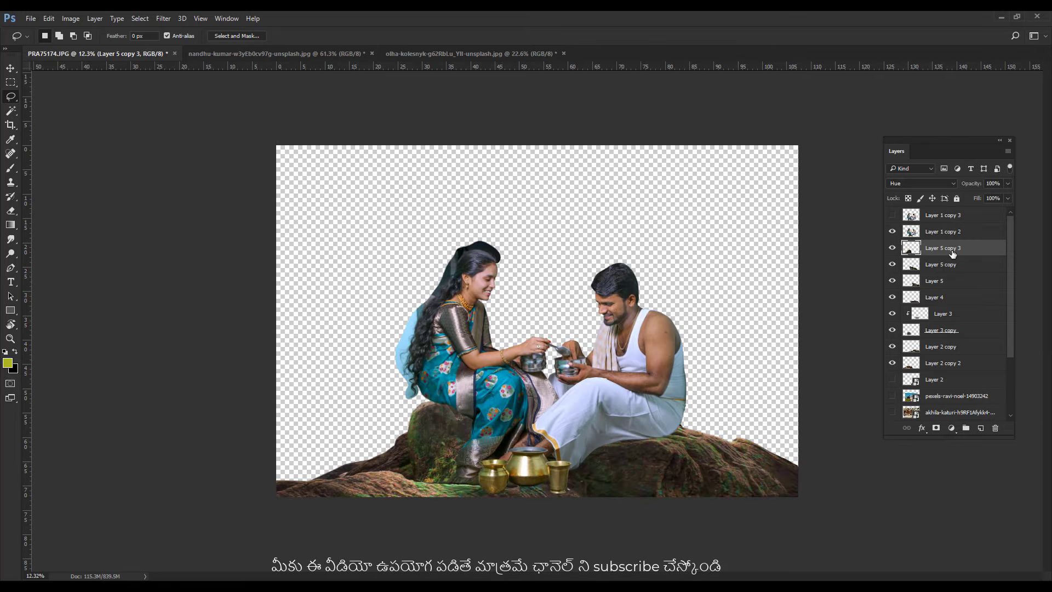
Add another rock copy on the left and delete its unwanted lower-left area.
key(v)
key(ctrl+j)
drag(480, 428, 349, 439)
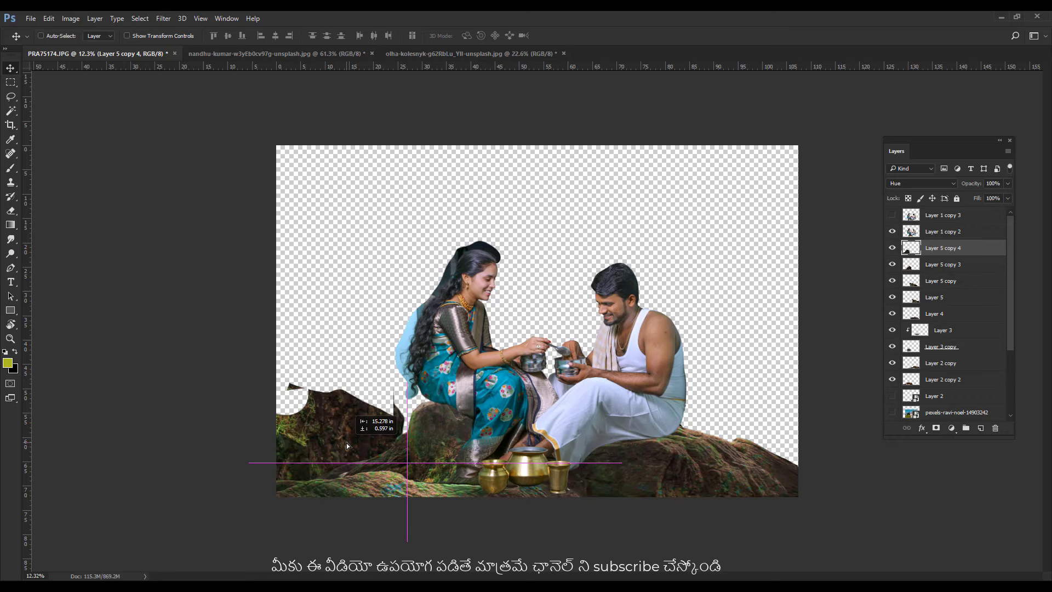
click(10, 97)
drag(277, 470, 332, 474)
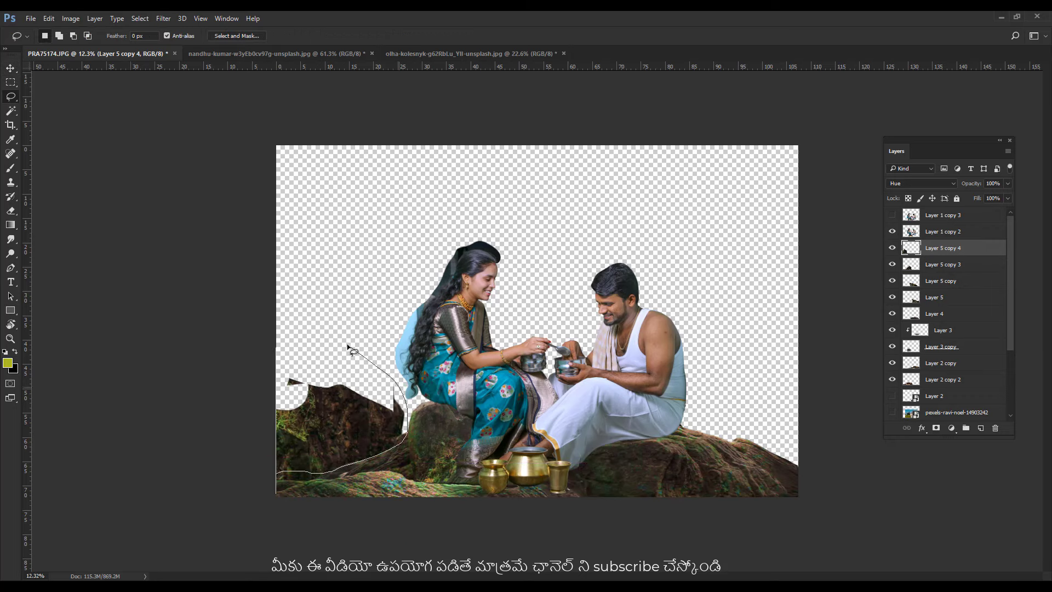
drag(349, 349, 276, 470)
key(Delete)
scroll(274, 466, up, 1)
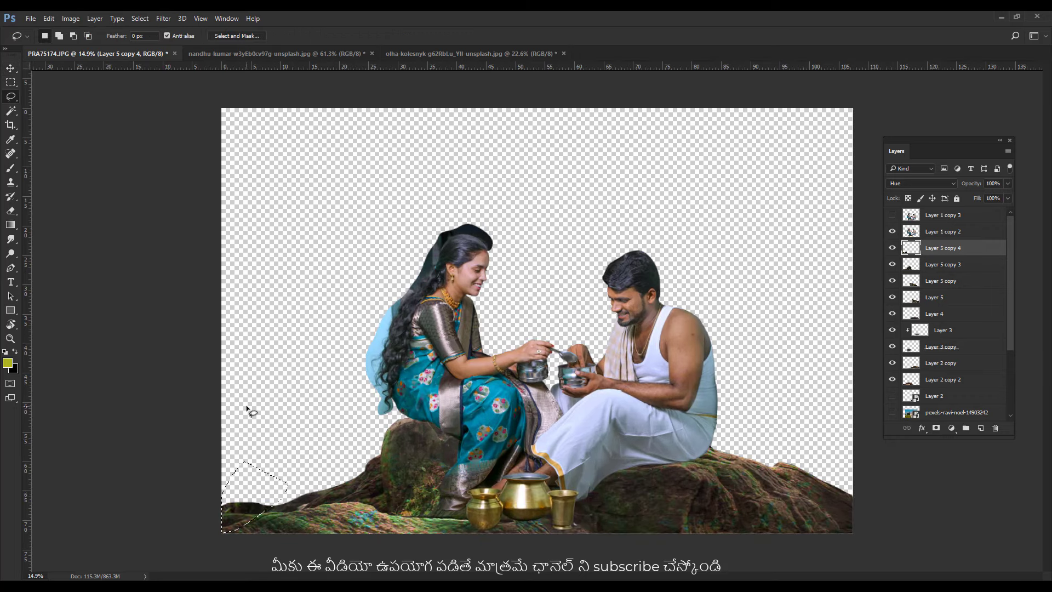
scroll(336, 327, down, 2)
key(ctrl+d)
click(892, 248)
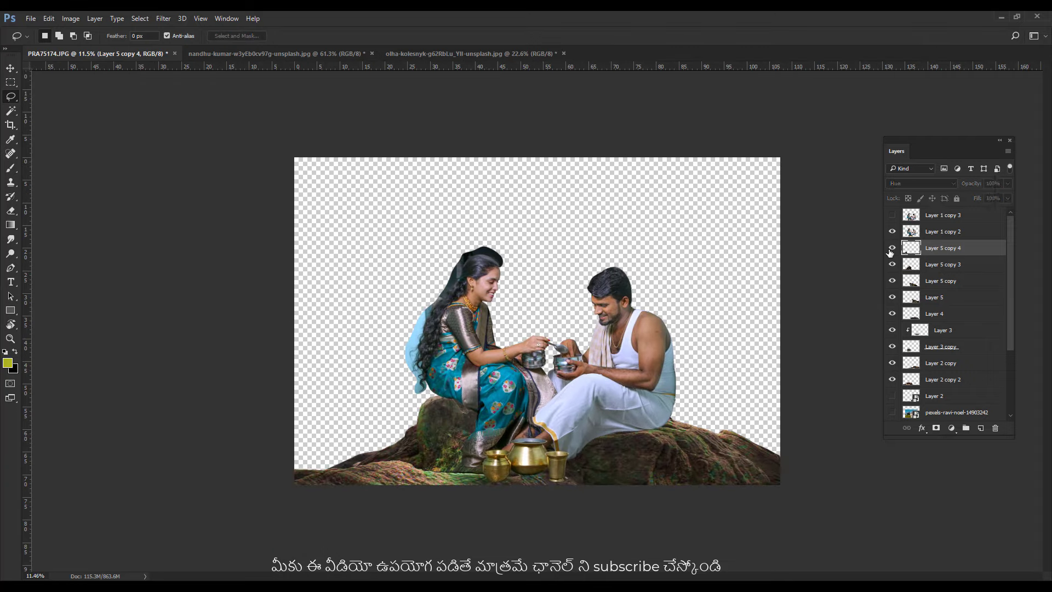
click(893, 247)
Add a new empty Layer 6 above Layer 5 copy 4.
scroll(562, 331, up, 3)
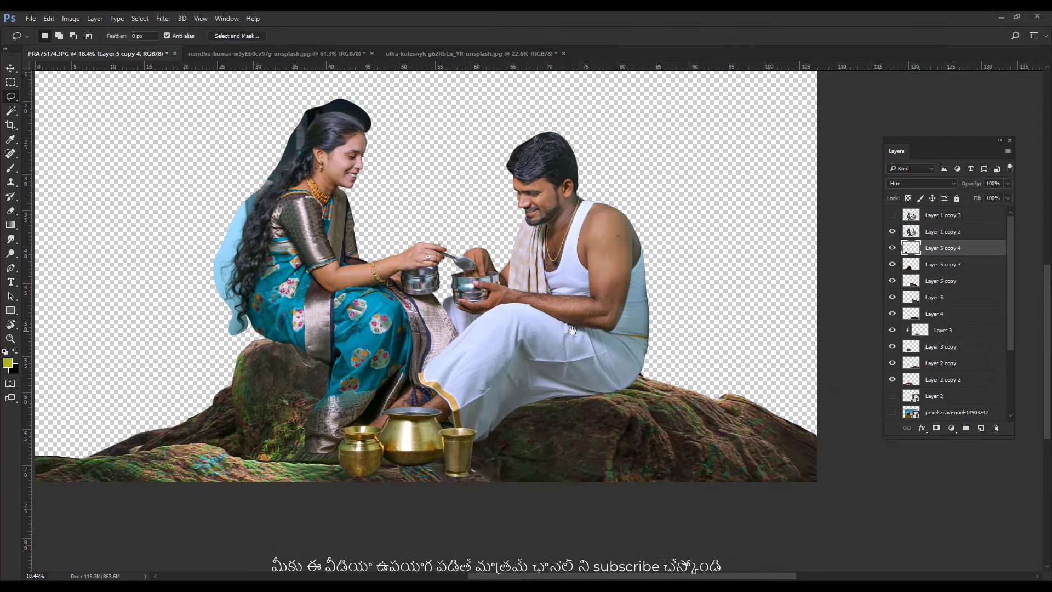
drag(571, 330, 568, 411)
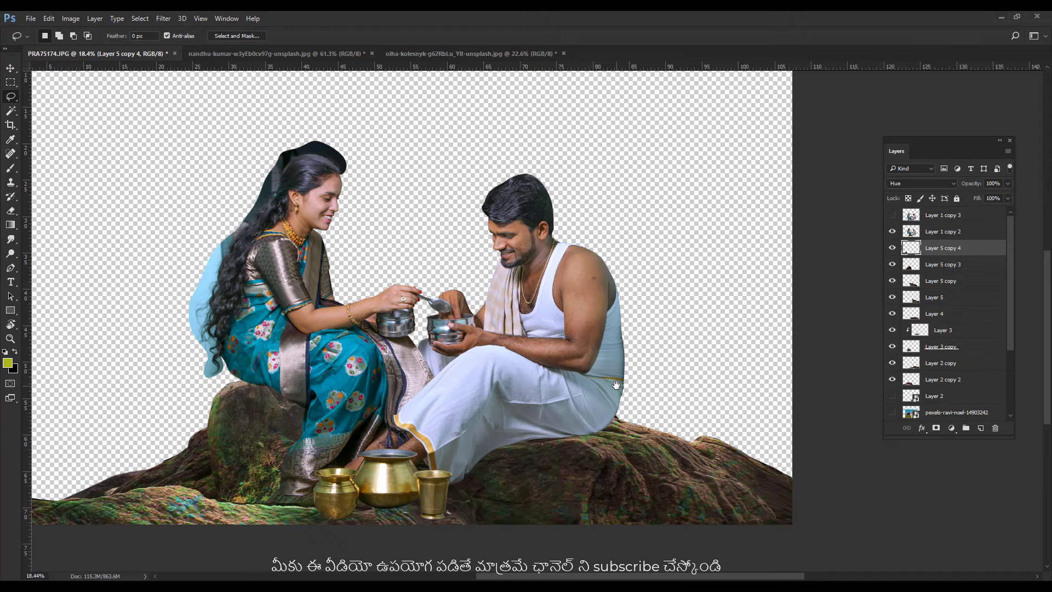
click(982, 429)
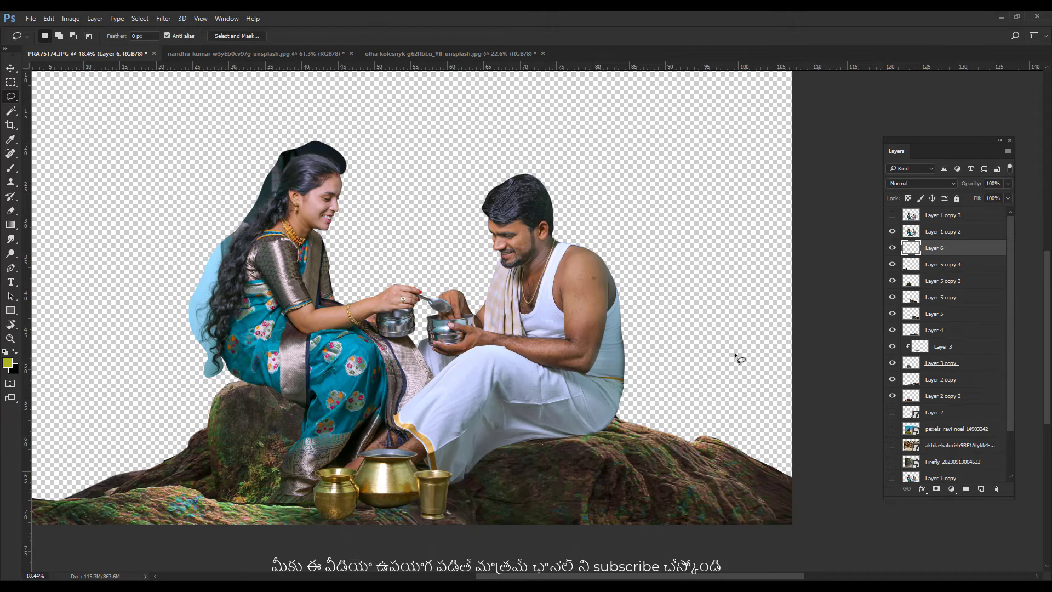
Pick the Brush tool with black as the colour and adjust the brush size.
click(10, 169)
key(x)
scroll(631, 466, up, 2)
scroll(493, 427, up, 2)
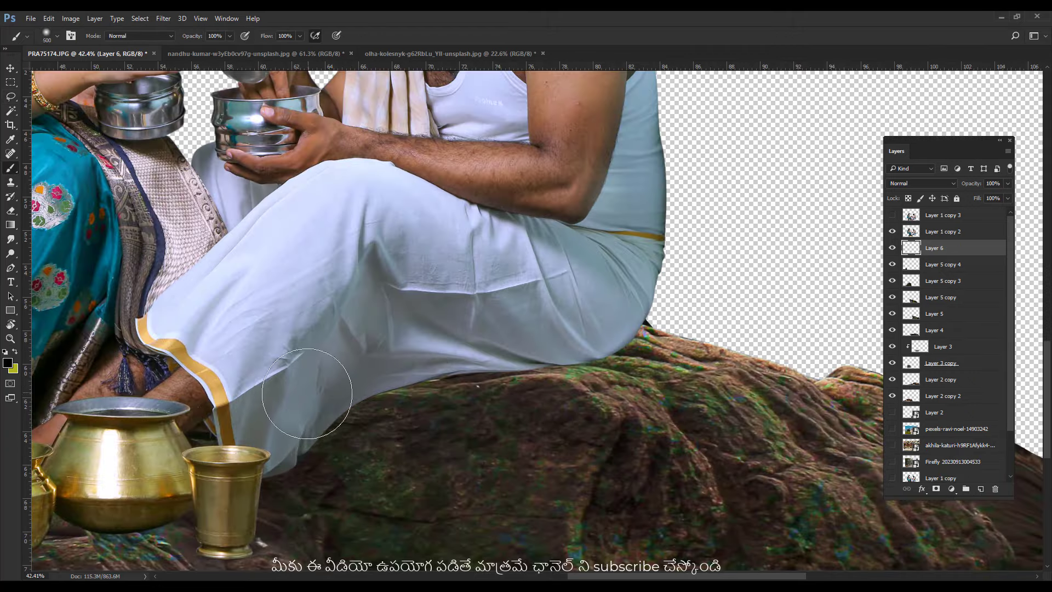
key(bracketright)
key(bracketright)
key(bracketright)
scroll(587, 306, down, 3)
scroll(274, 340, up, 1)
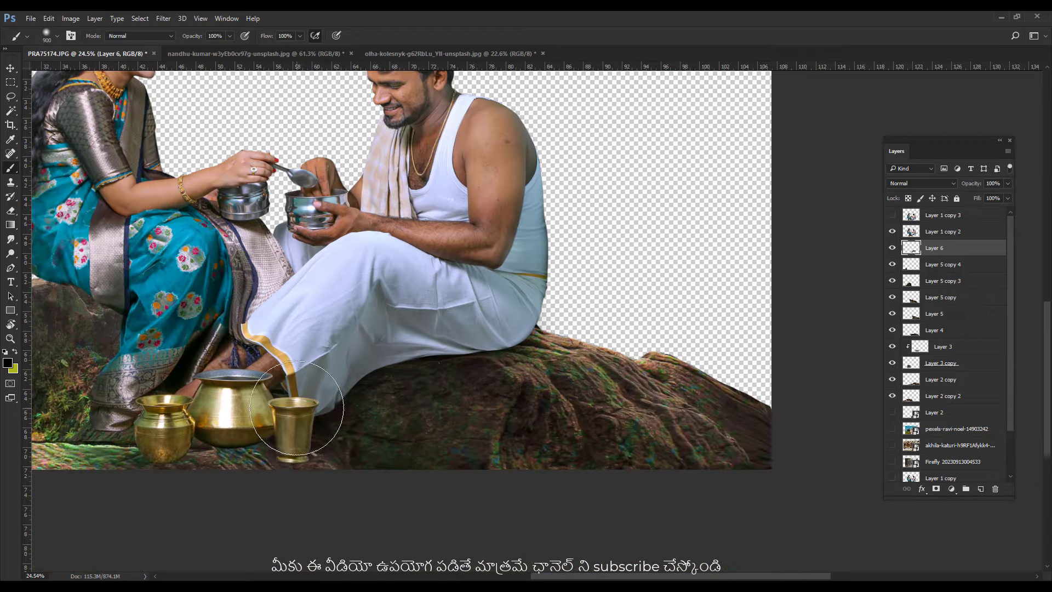
scroll(270, 343, up, 1)
scroll(270, 343, up, 2)
key(bracketright)
key(bracketright)
key(bracketright)
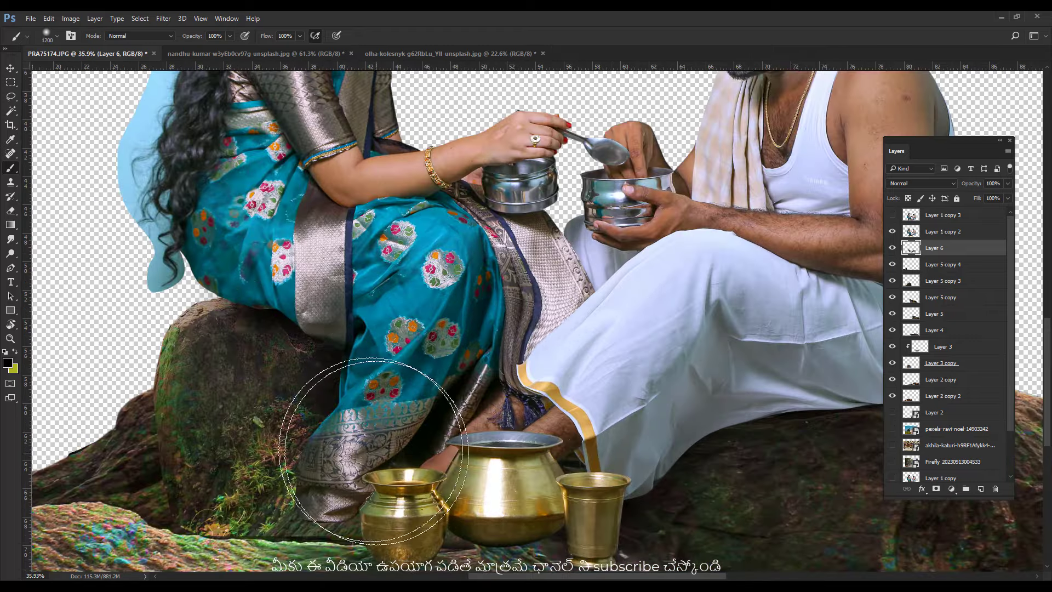
key(bracketleft)
key(bracketleft)
key(bracketleft)
Add Layers 7 and 8, paint a shadow under the woman's feet and set Layer 7 fill to 27%.
key(ctrl+shift+alt+n)
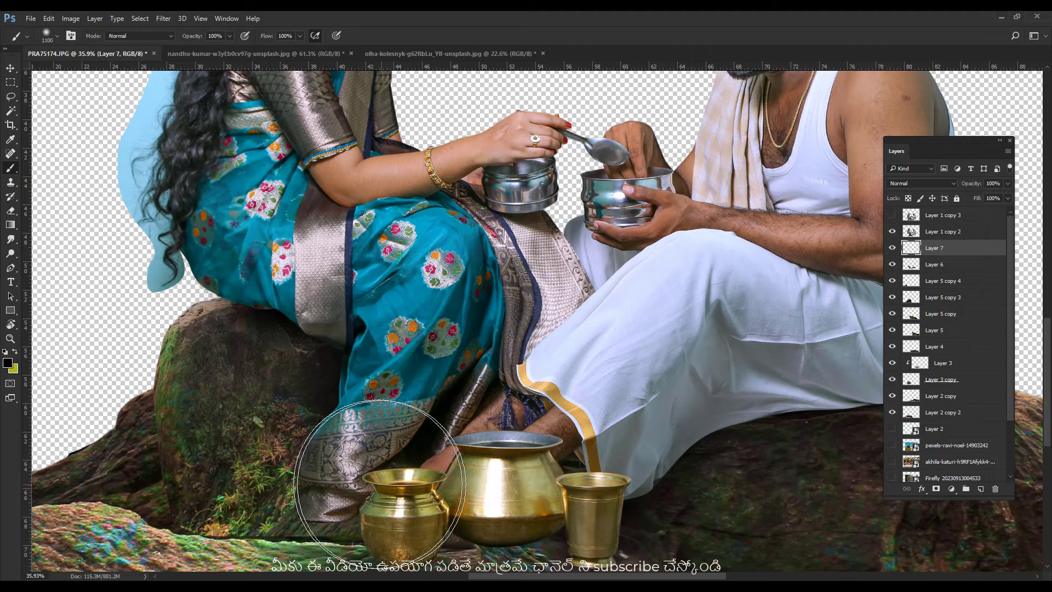
key(bracketleft)
scroll(448, 382, down, 5)
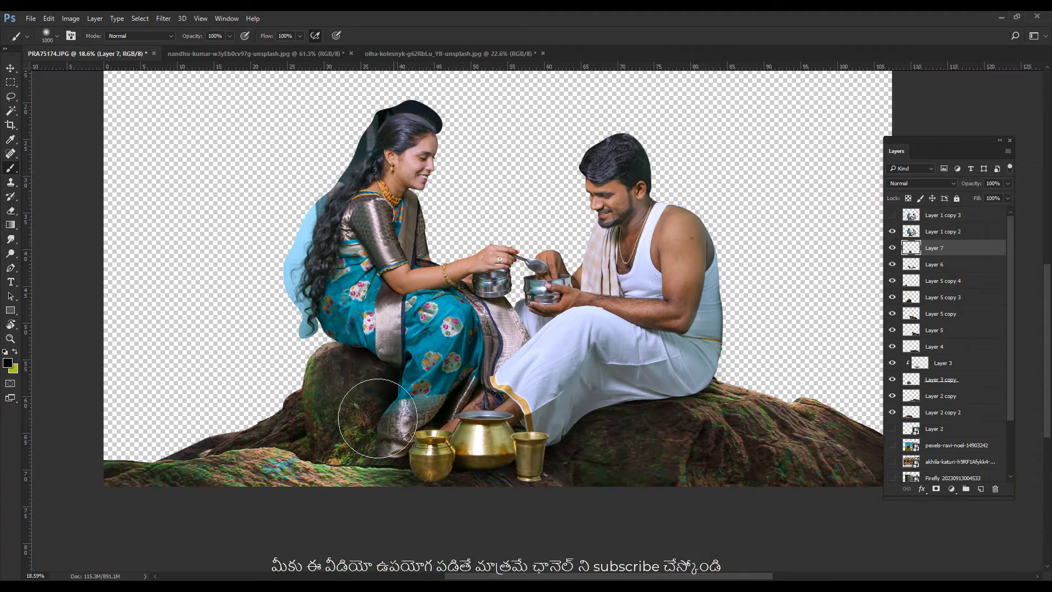
key(ctrl+shift+alt+n)
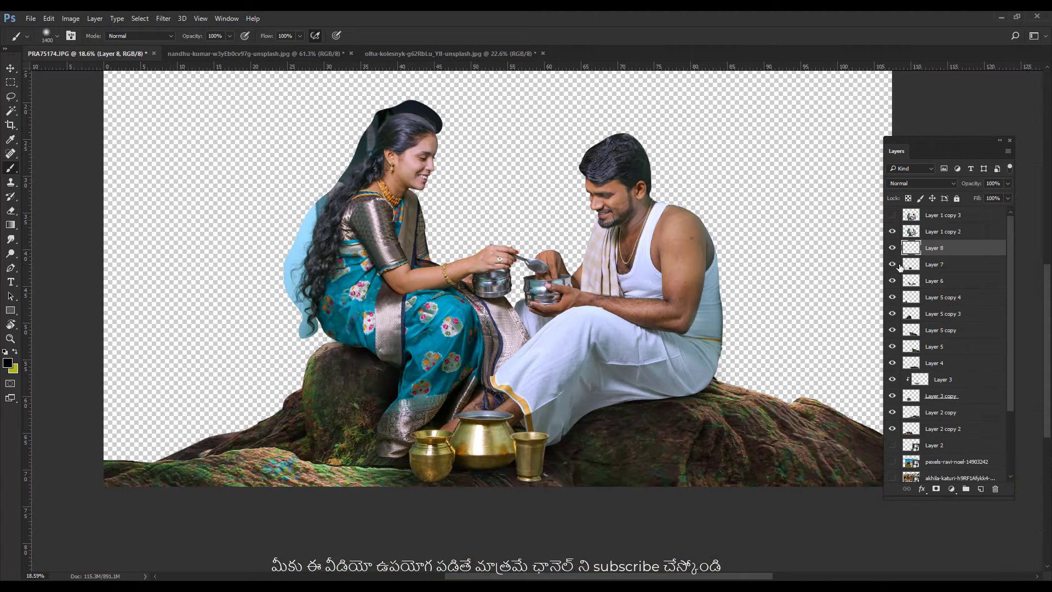
click(899, 266)
drag(353, 441, 376, 443)
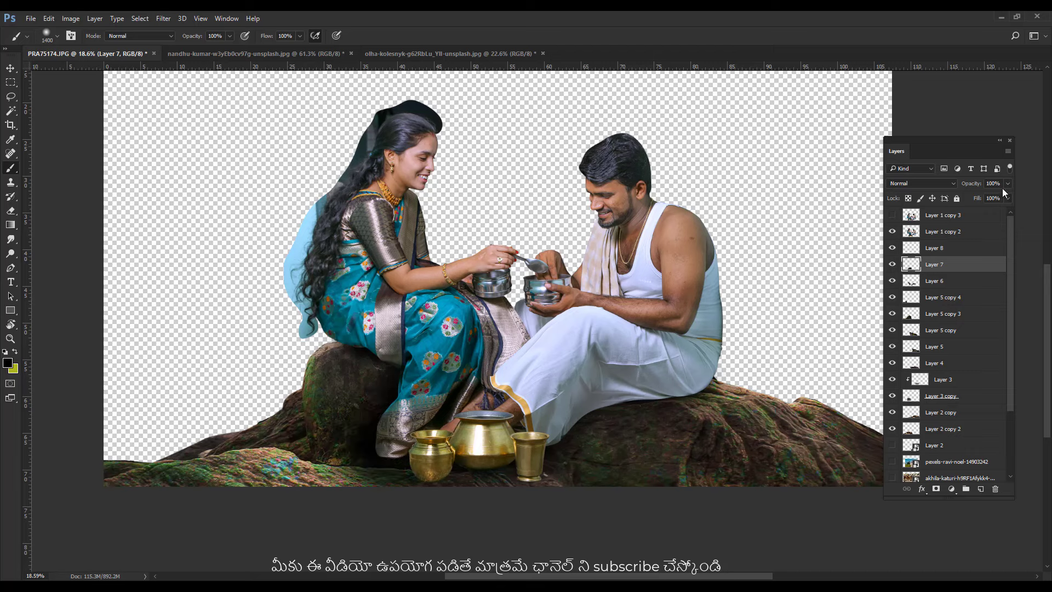
drag(1008, 198, 970, 211)
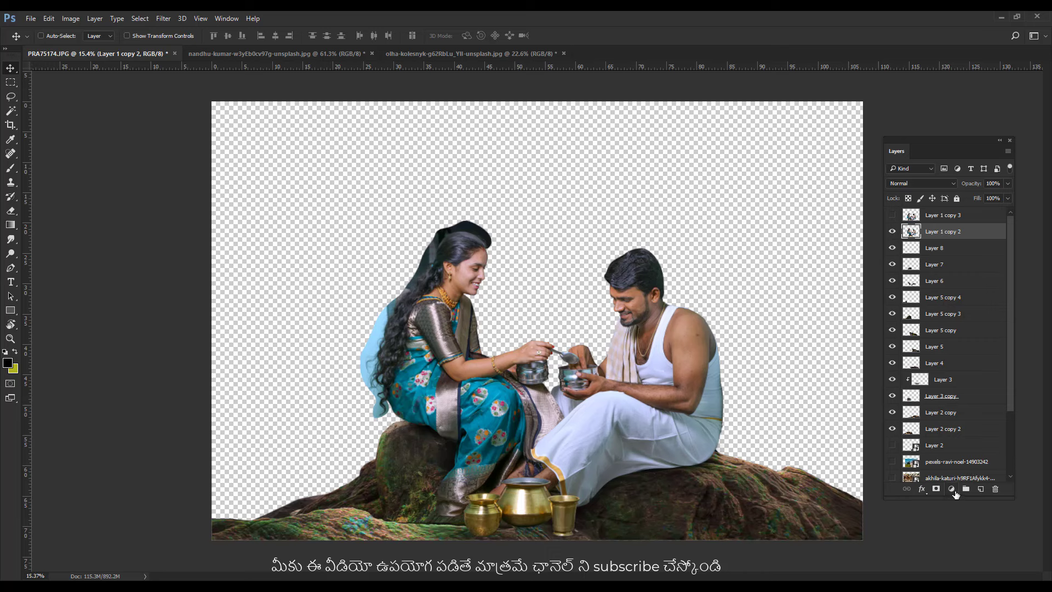
Add a Brightness/Contrast adjustment layer with brightness at -150.
click(953, 492)
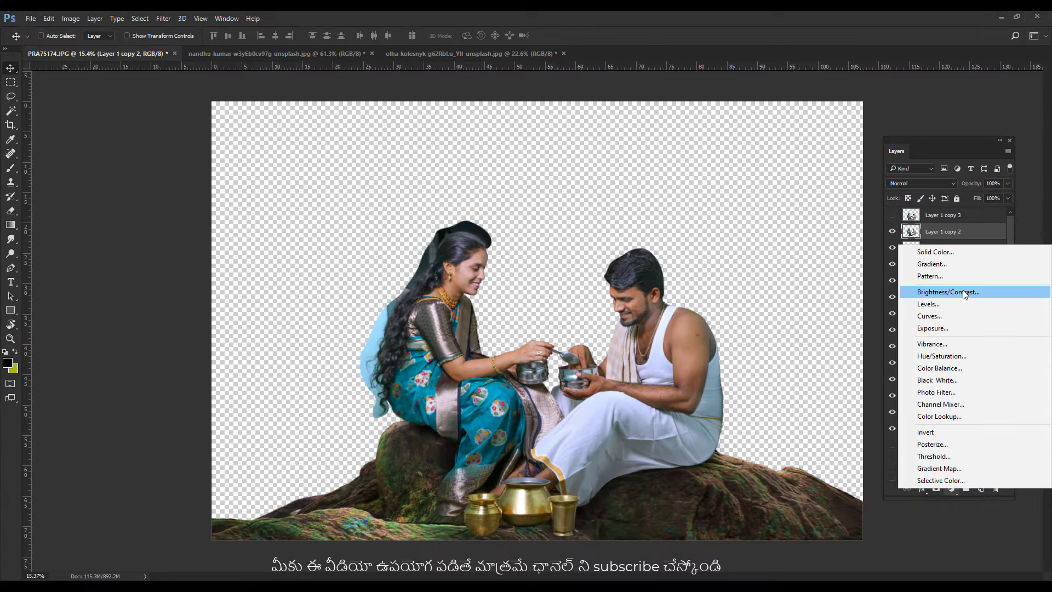
click(959, 294)
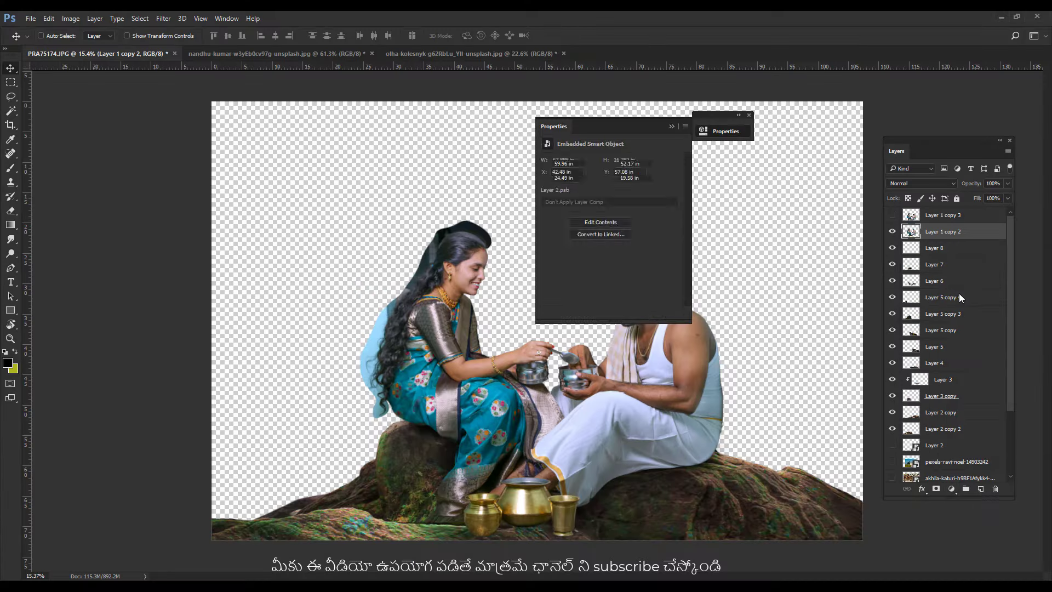
mouse_move(609, 187)
mouse_down()
mouse_move(459, 186)
mouse_move(486, 255)
mouse_up()
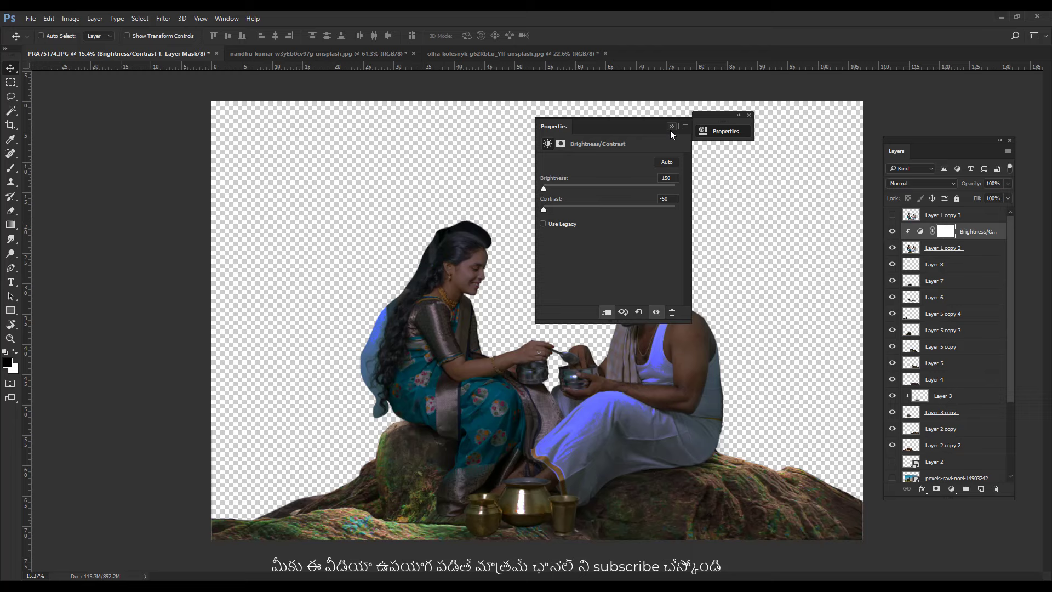
click(713, 131)
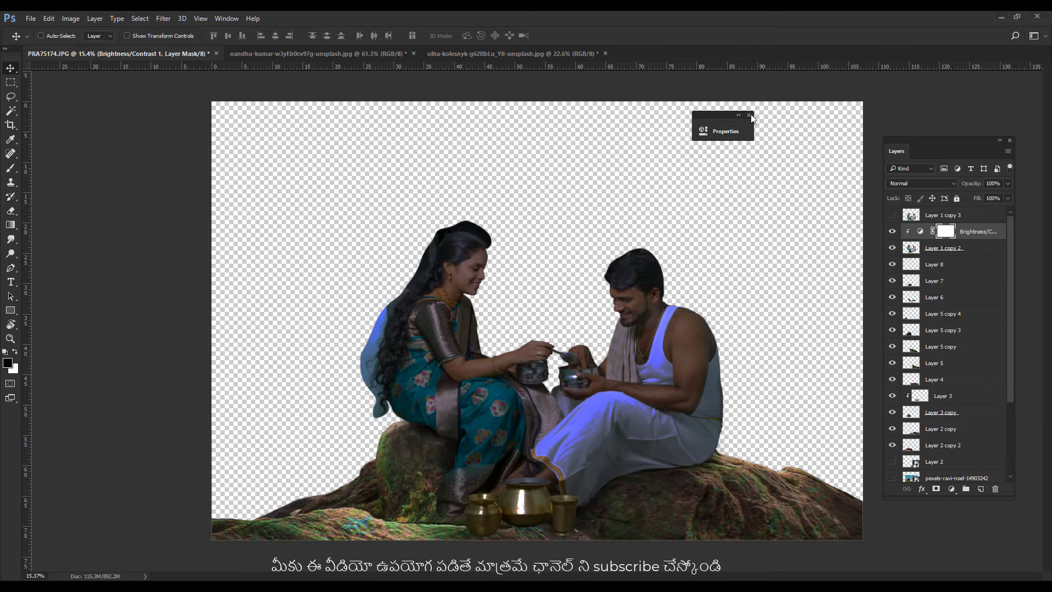
Paint the adjustment mask to remove the darkening from the man's head and shoulder.
scroll(482, 384, up, 3)
drag(695, 433, 452, 341)
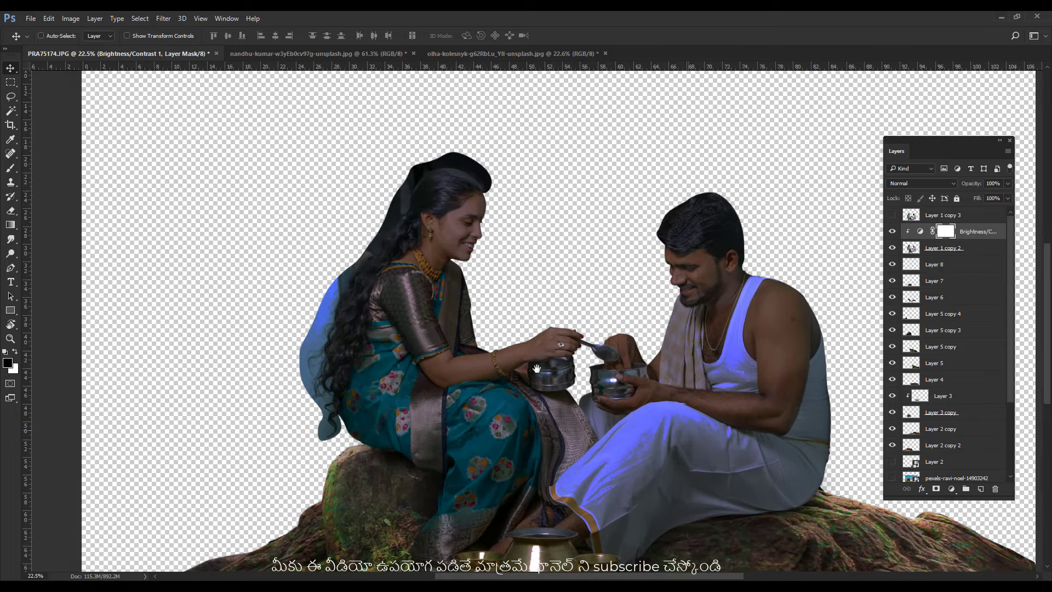
drag(557, 289, 527, 325)
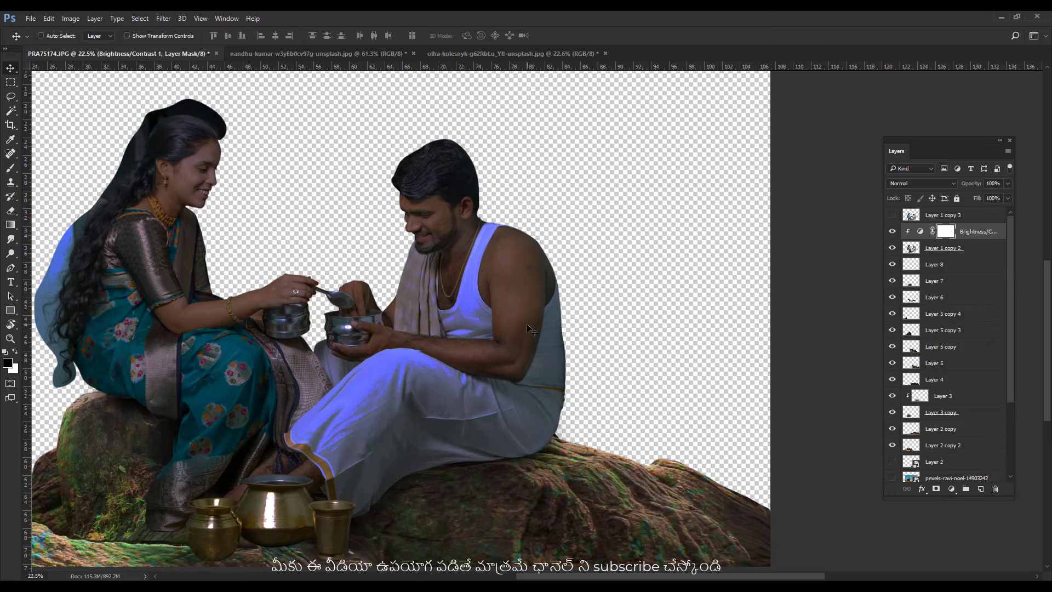
key(e)
scroll(502, 291, up, 2)
key(bracketleft)
key(bracketleft)
key(bracketleft)
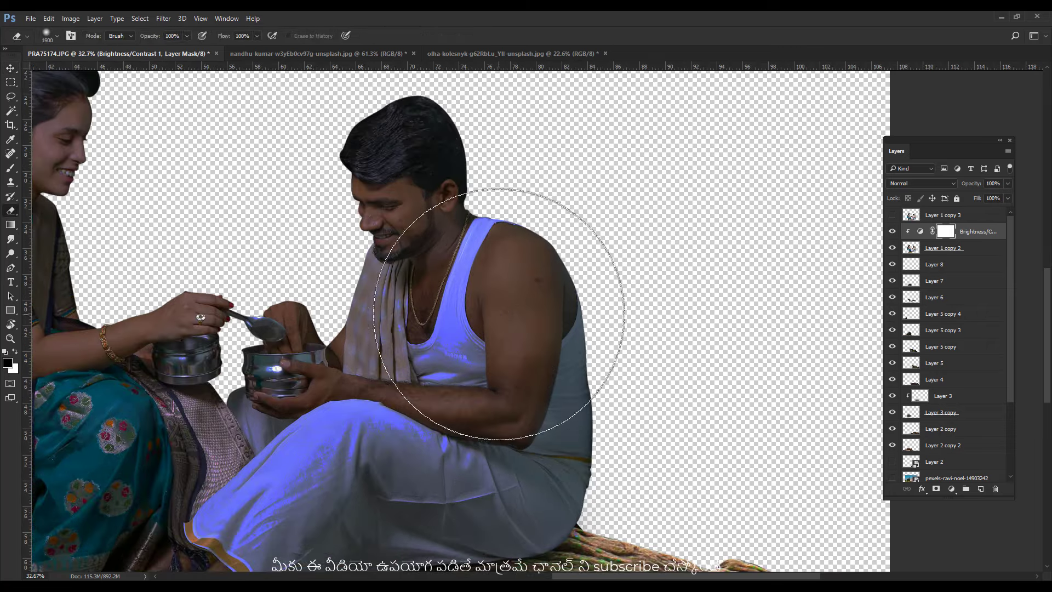
key(x)
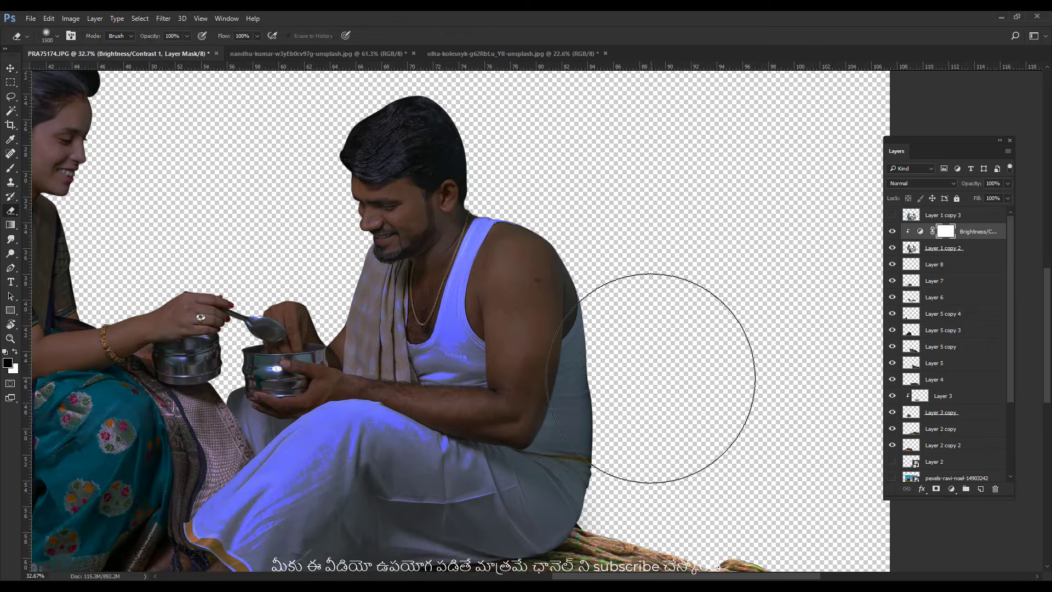
mouse_move(505, 200)
mouse_down()
mouse_move(645, 433)
mouse_move(636, 466)
mouse_up()
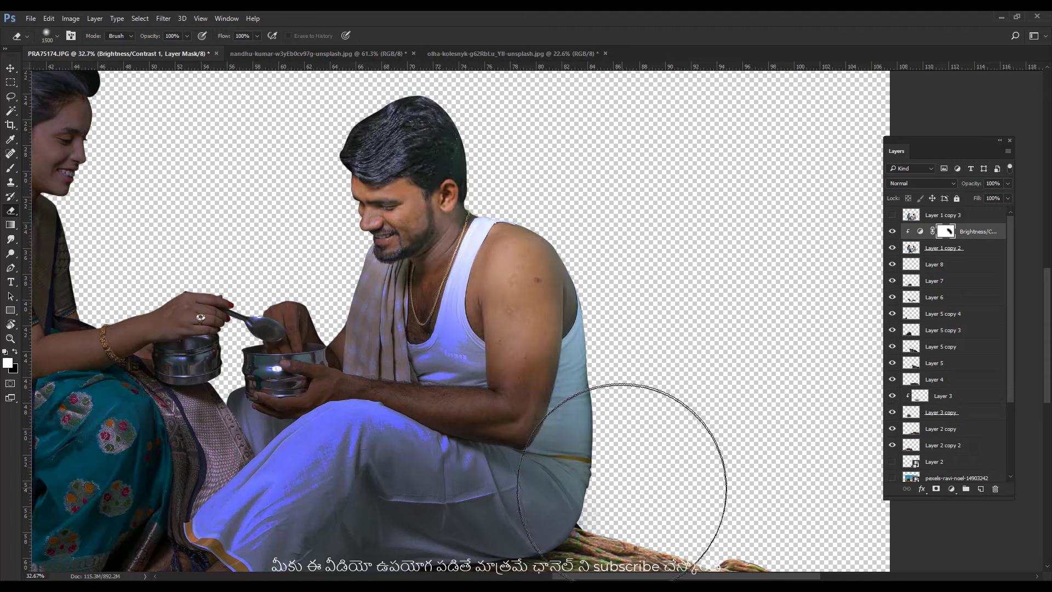
key(ctrl+BackSpace)
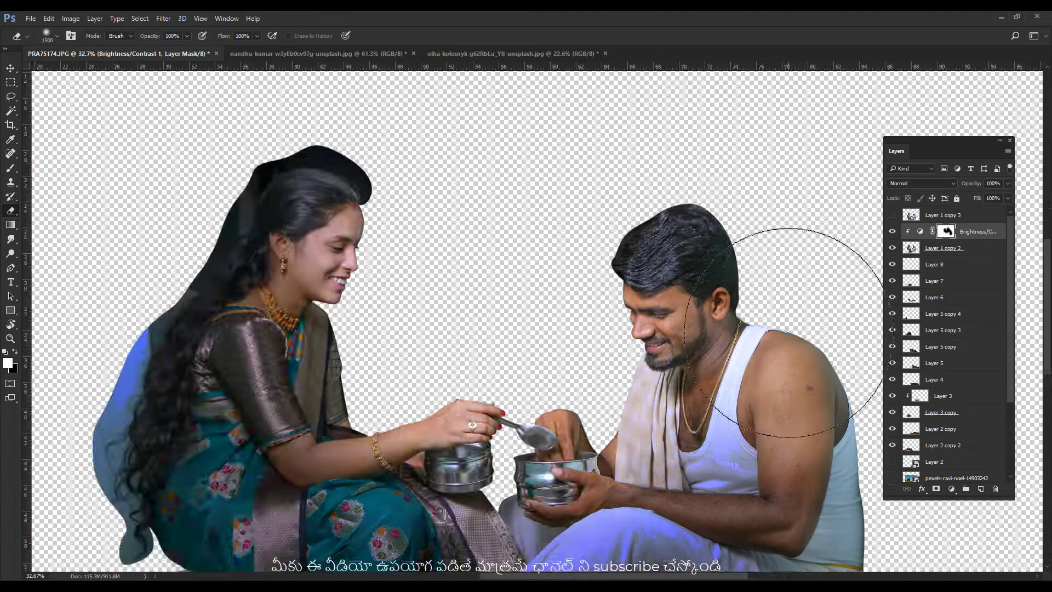
scroll(548, 329, down, 5)
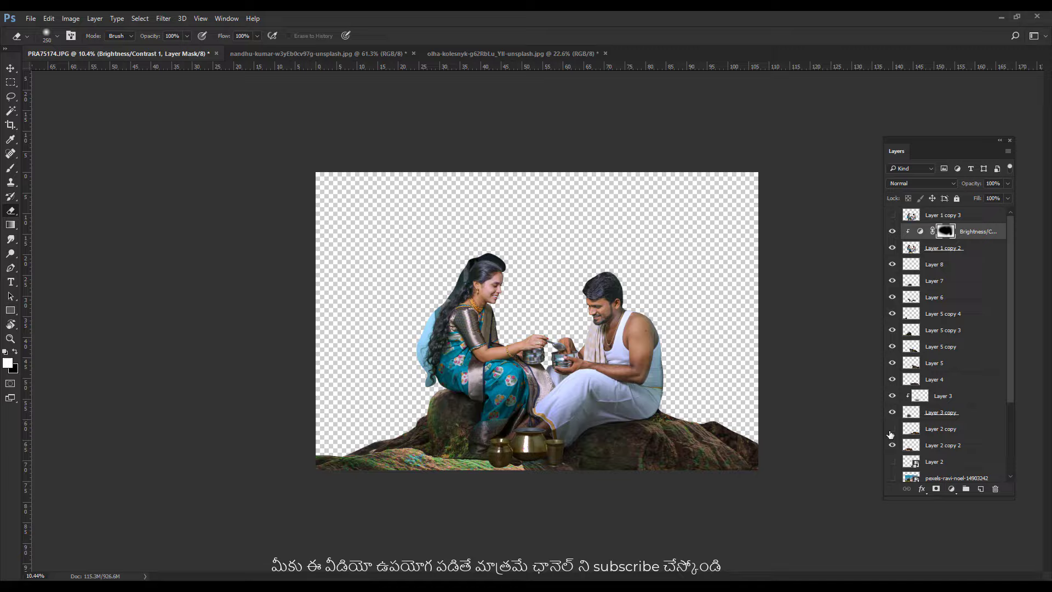
scroll(537, 321, up, 1)
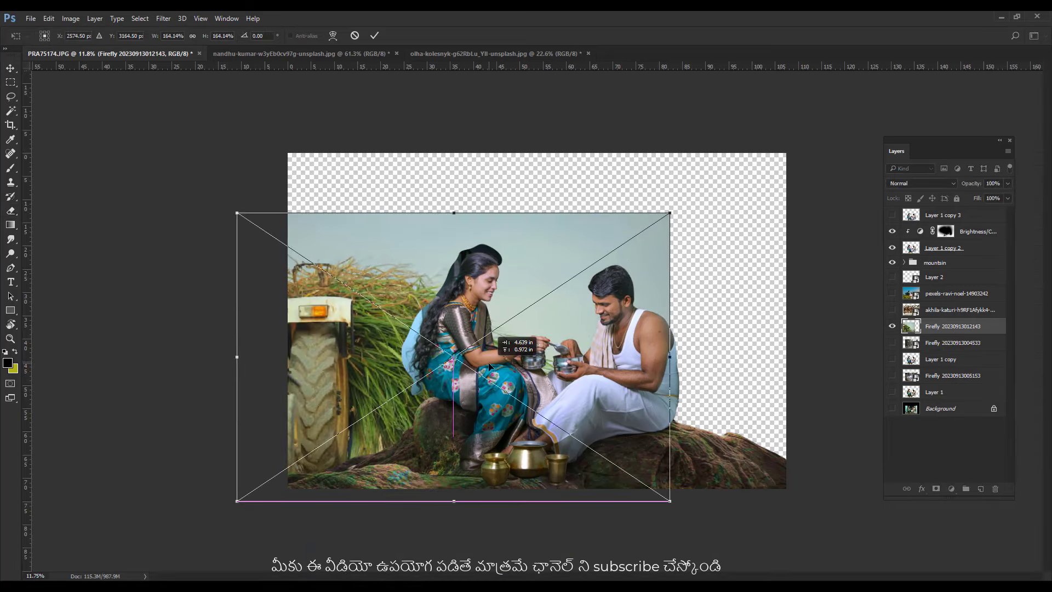
Enlarge the Firefly background layer to about 162%.
mouse_move(669, 213)
mouse_down()
mouse_move(733, 191)
mouse_move(787, 155)
mouse_move(563, 282)
mouse_move(627, 216)
mouse_up()
mouse_move(452, 411)
mouse_down()
mouse_move(645, 417)
mouse_move(453, 406)
mouse_move(503, 422)
mouse_up()
right_click(646, 414)
click(685, 560)
mouse_move(628, 228)
mouse_down()
mouse_move(672, 197)
mouse_move(651, 214)
mouse_up()
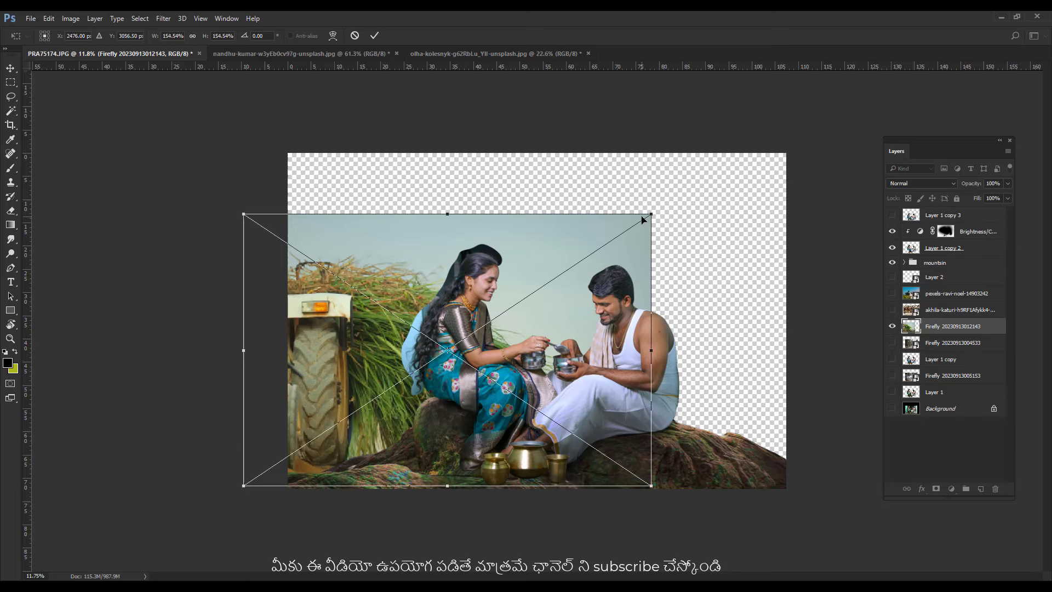
key(Return)
Duplicate the background, shift it right and scale the copy to about 199%.
drag(489, 346, 630, 340)
key(ctrl+t)
drag(383, 207, 287, 142)
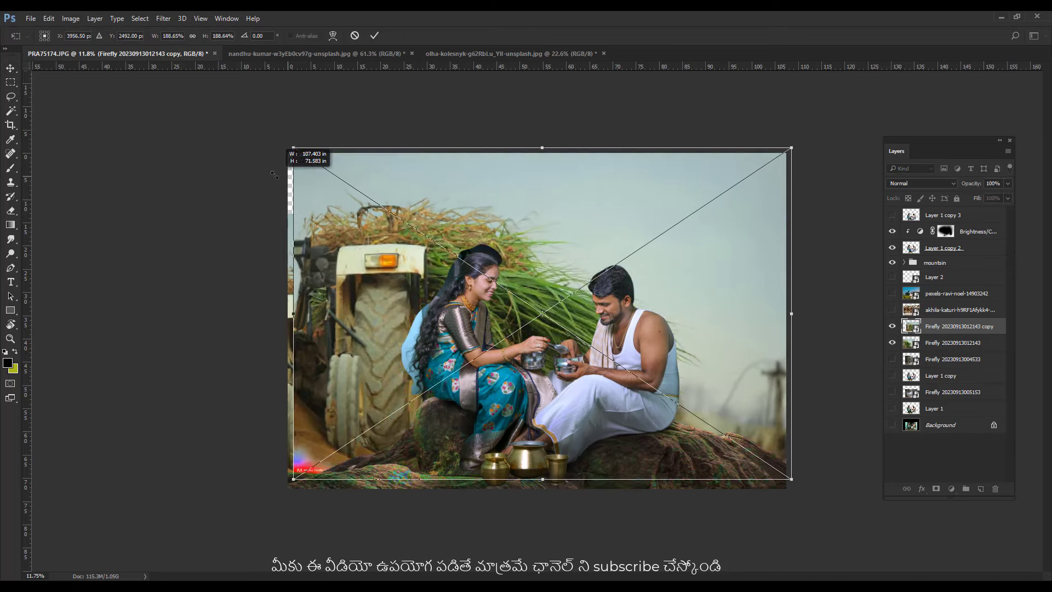
drag(287, 479, 235, 500)
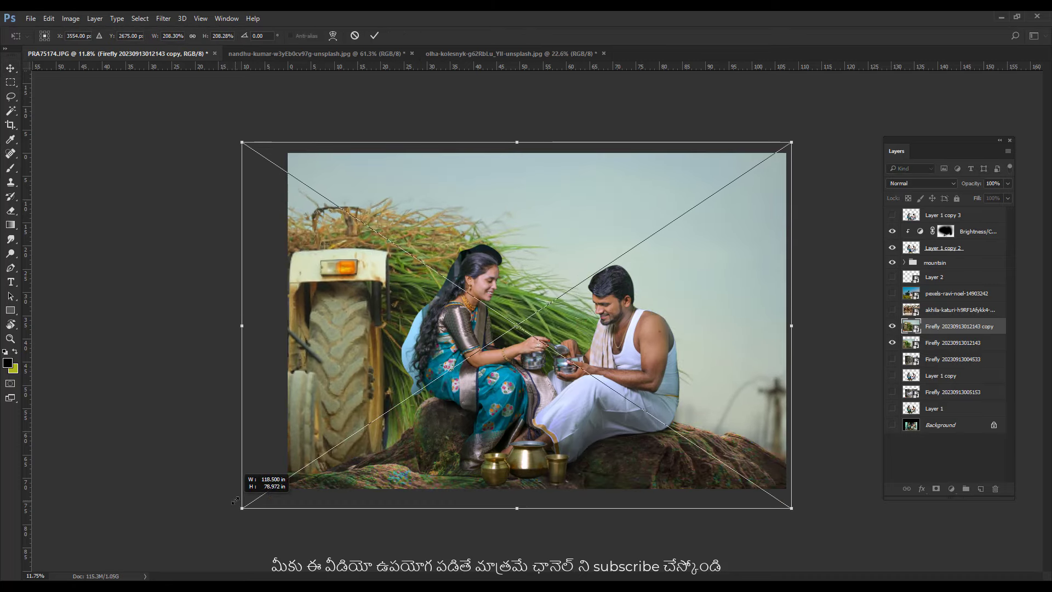
key(Return)
Delete a rectangular area from the copy and stretch its sky to the left.
key(m)
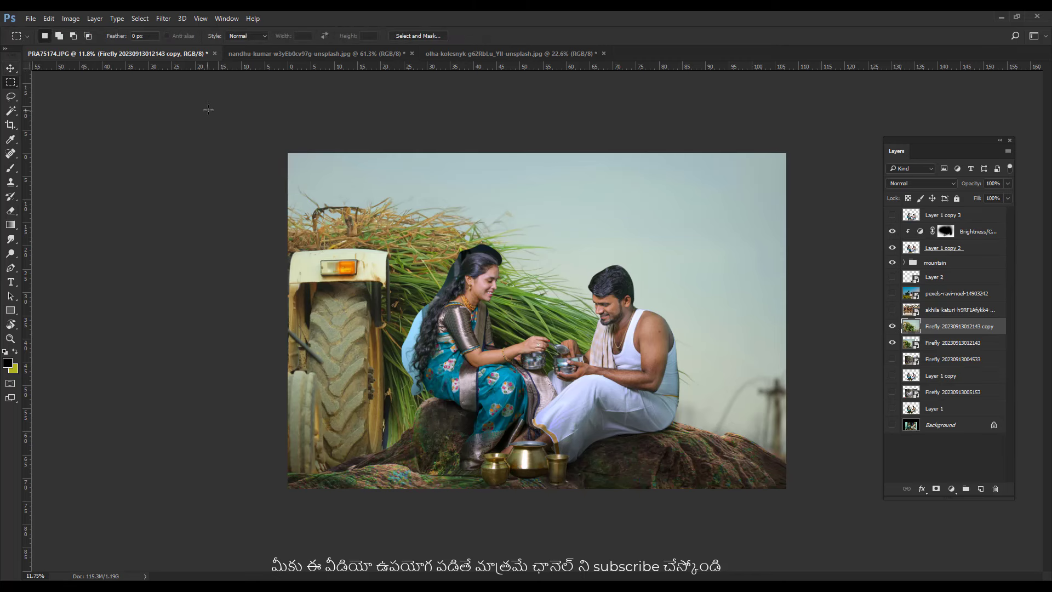
drag(209, 106, 680, 542)
key(Delete)
key(ctrl+d)
key(ctrl+t)
drag(235, 321, 66, 307)
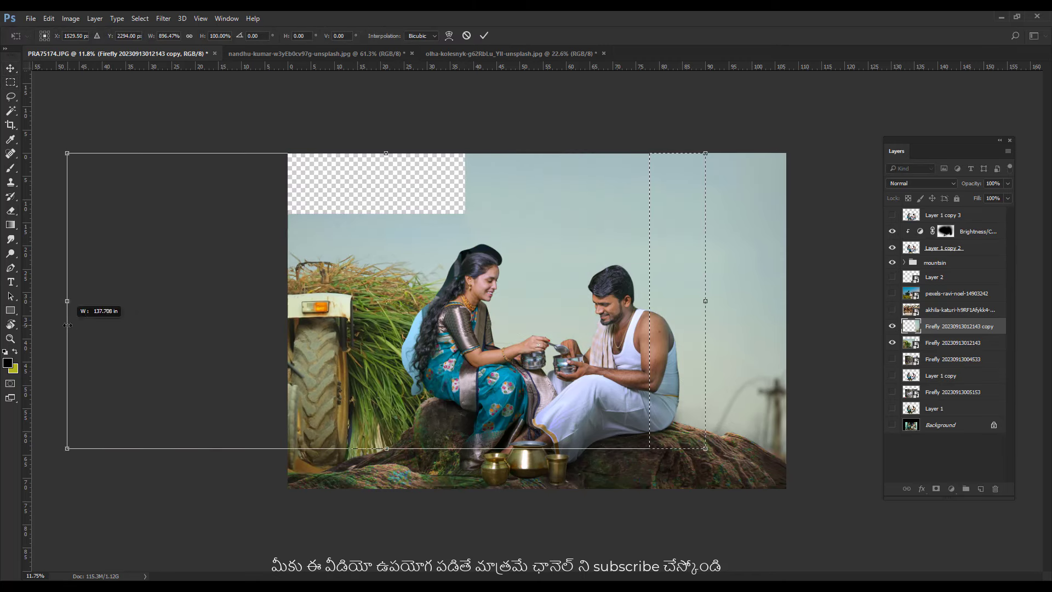
key(Return)
ctrl+click(425, 274)
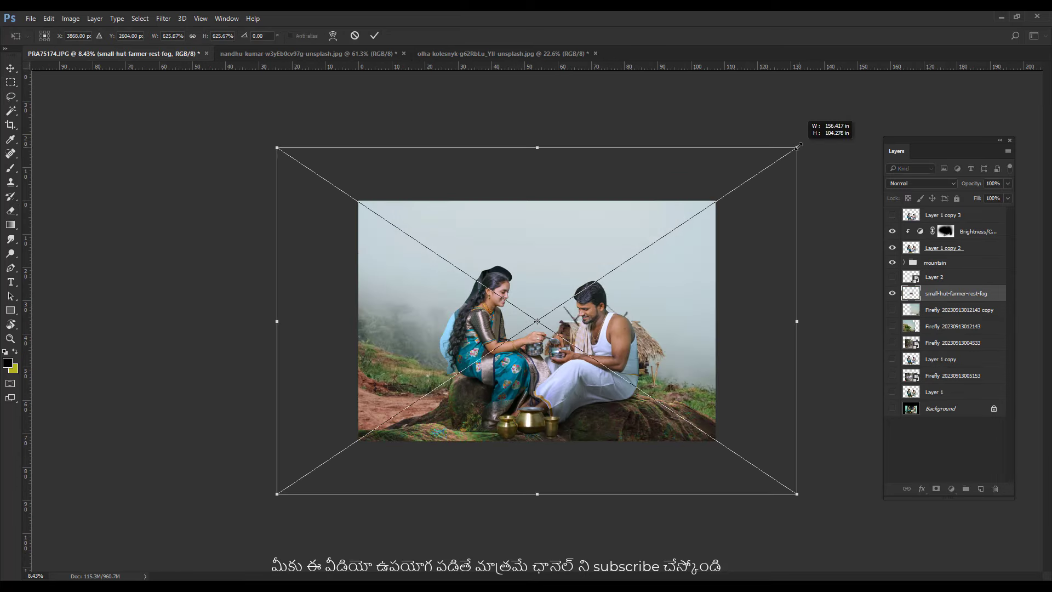
Enlarge the placed foggy hut image, flip it horizontally and shift it into position.
drag(799, 147, 1041, 5)
mouse_move(707, 284)
mouse_down()
mouse_move(800, 279)
mouse_move(792, 274)
mouse_up()
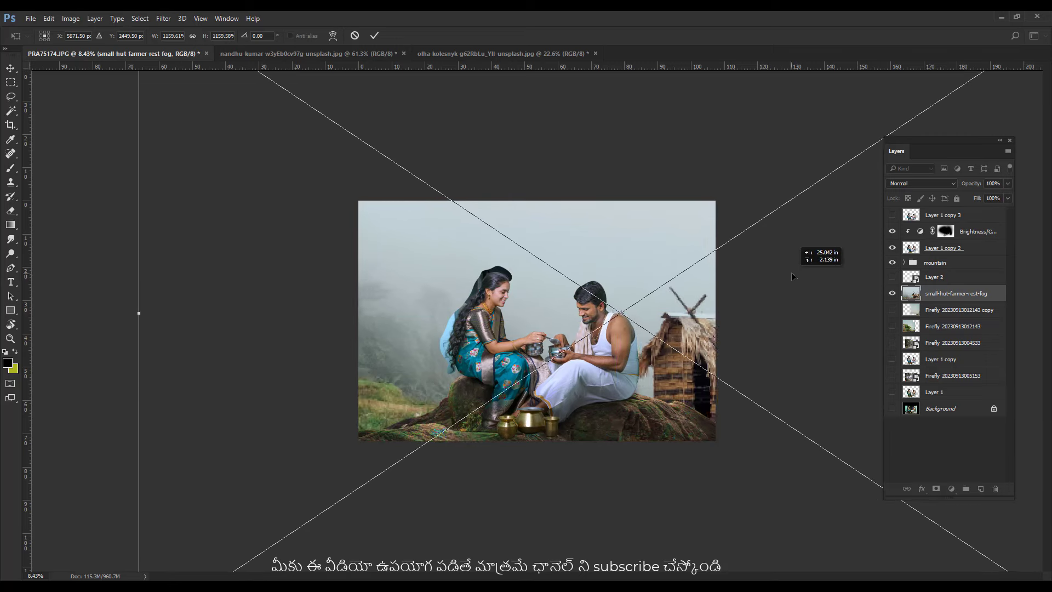
key(ctrl+minus)
key(e)
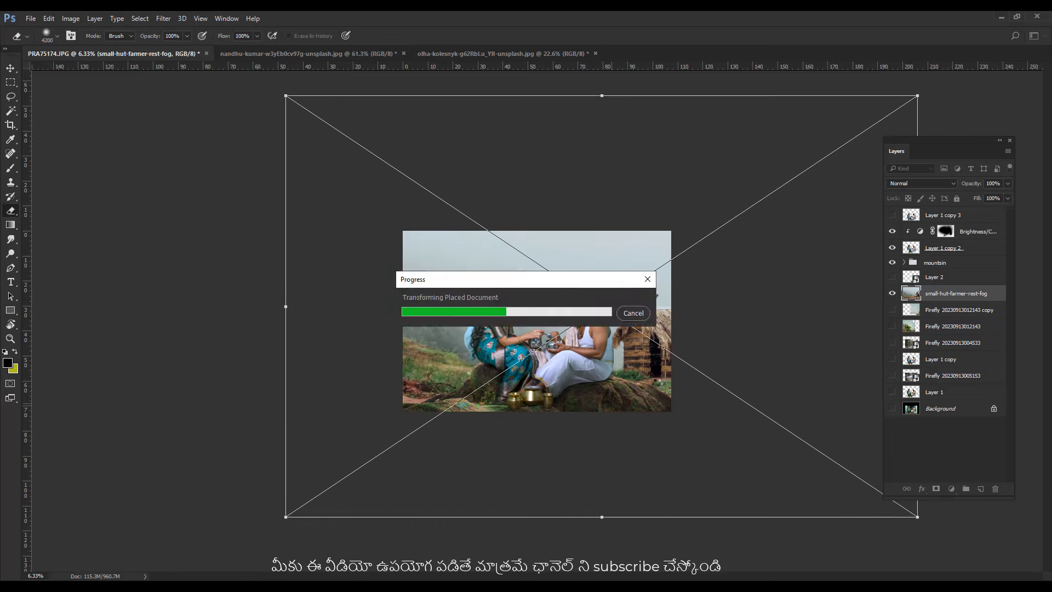
right_click(715, 339)
click(767, 507)
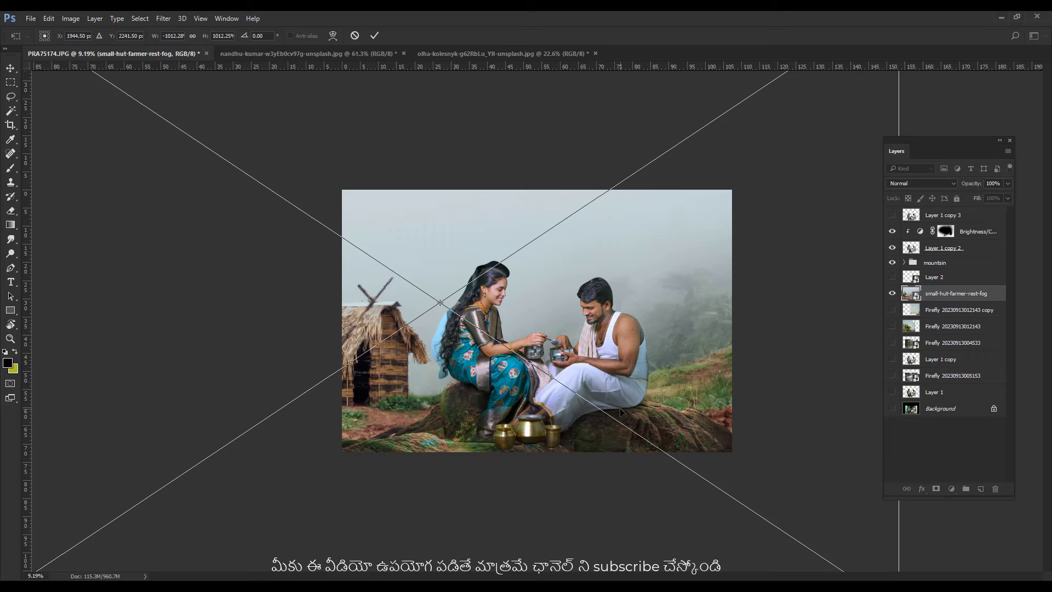
drag(622, 411, 647, 415)
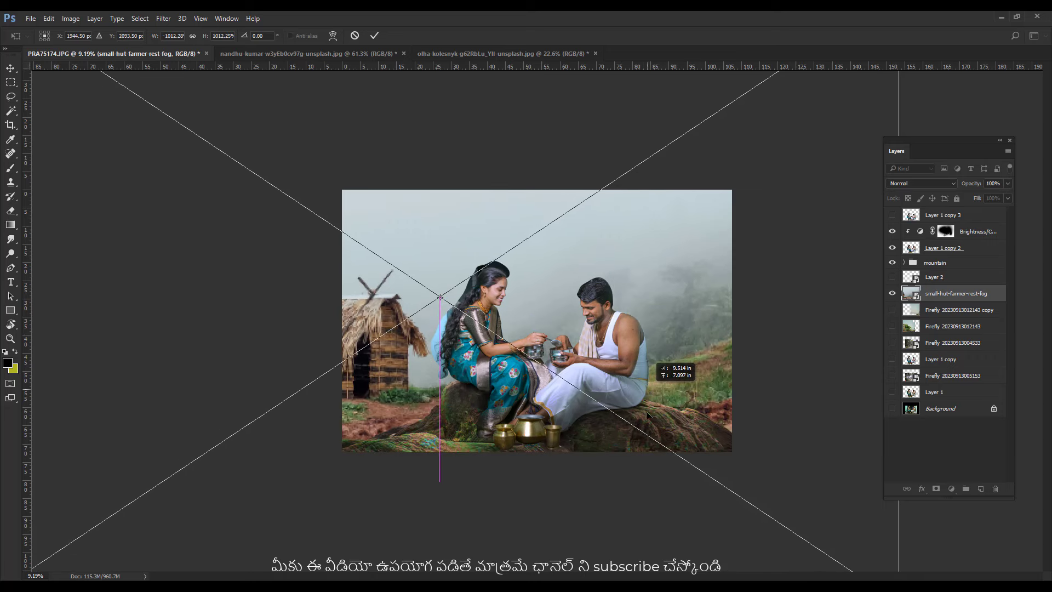
key(Return)
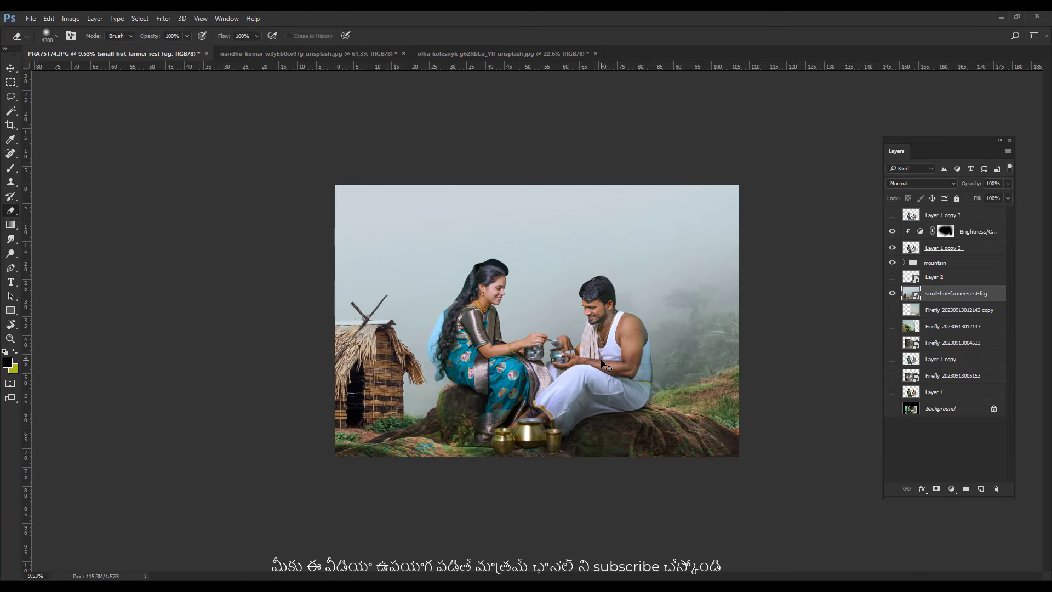
Slide the hut scene behind the couple, add a layer mask and hide its left side.
key(ctrl+z)
key(ctrl+z)
key(ctrl+z)
key(v)
drag(714, 348, 717, 344)
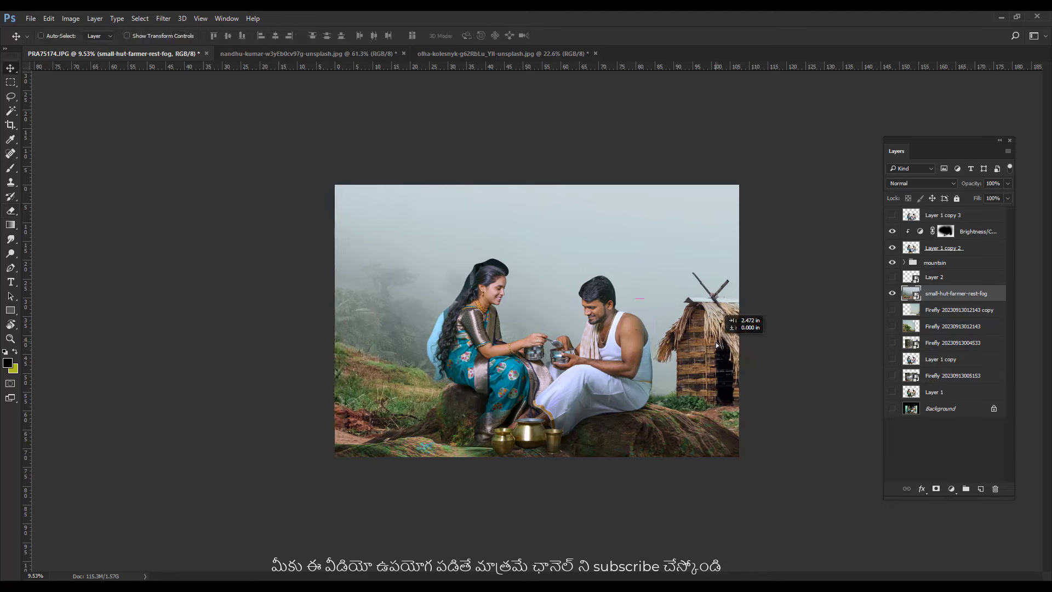
key(e)
click(429, 441)
click(568, 231)
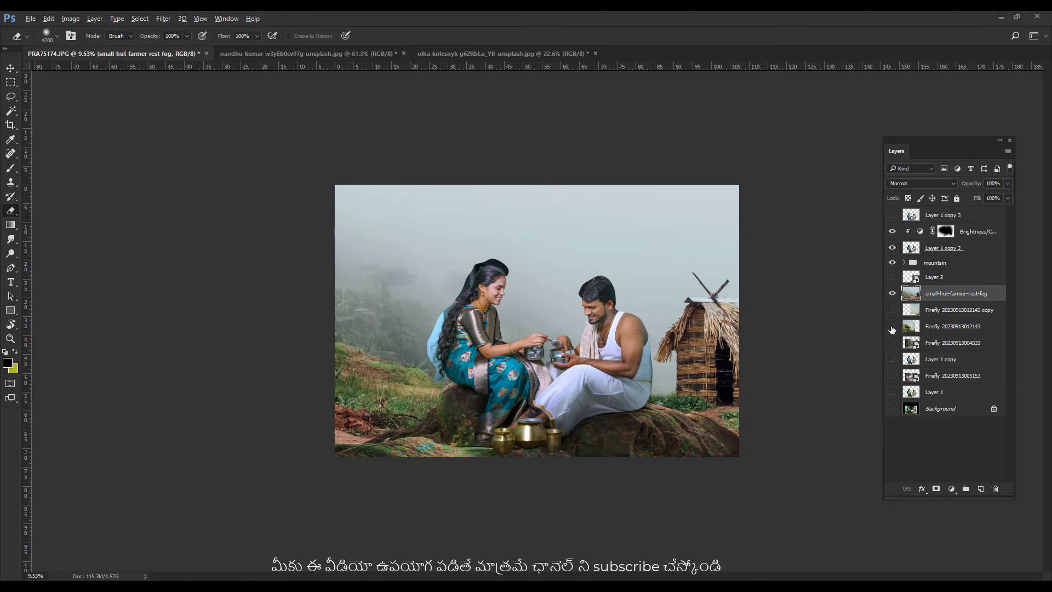
click(936, 489)
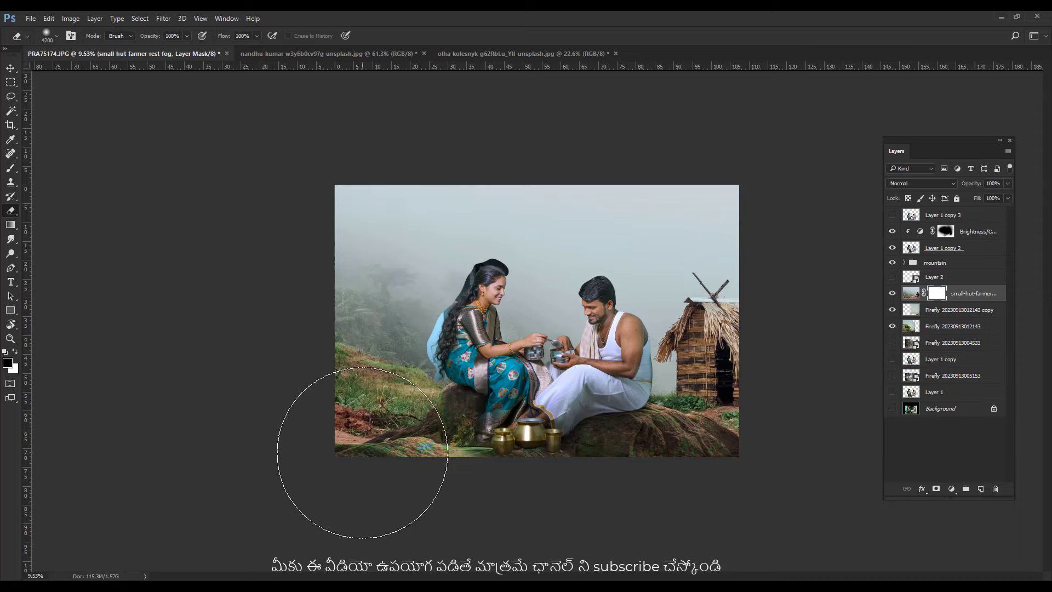
mouse_move(184, 437)
mouse_down()
mouse_move(439, 364)
mouse_move(247, 352)
mouse_move(529, 376)
mouse_up()
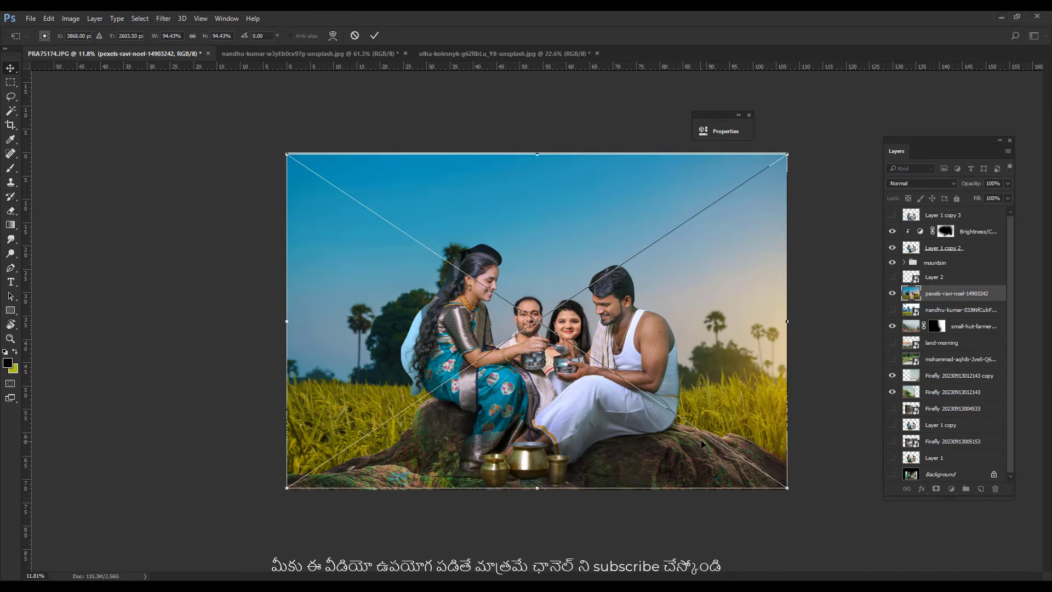
Place the sunny field image, shift it left and down, and enlarge it.
key(Return)
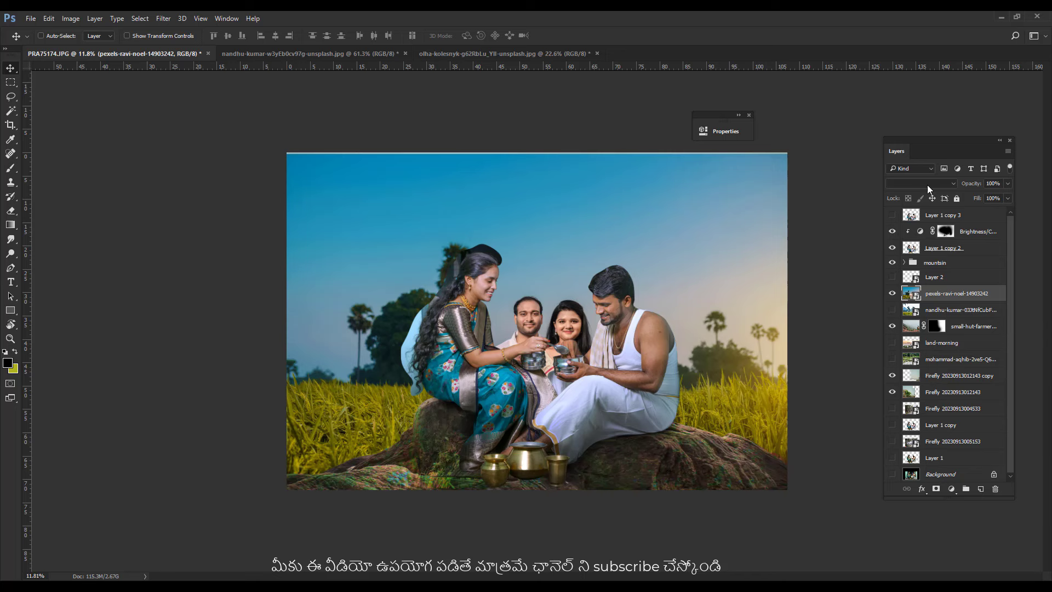
scroll(927, 185, down, 1)
scroll(927, 185, down, 1)
scroll(927, 185, down, 1)
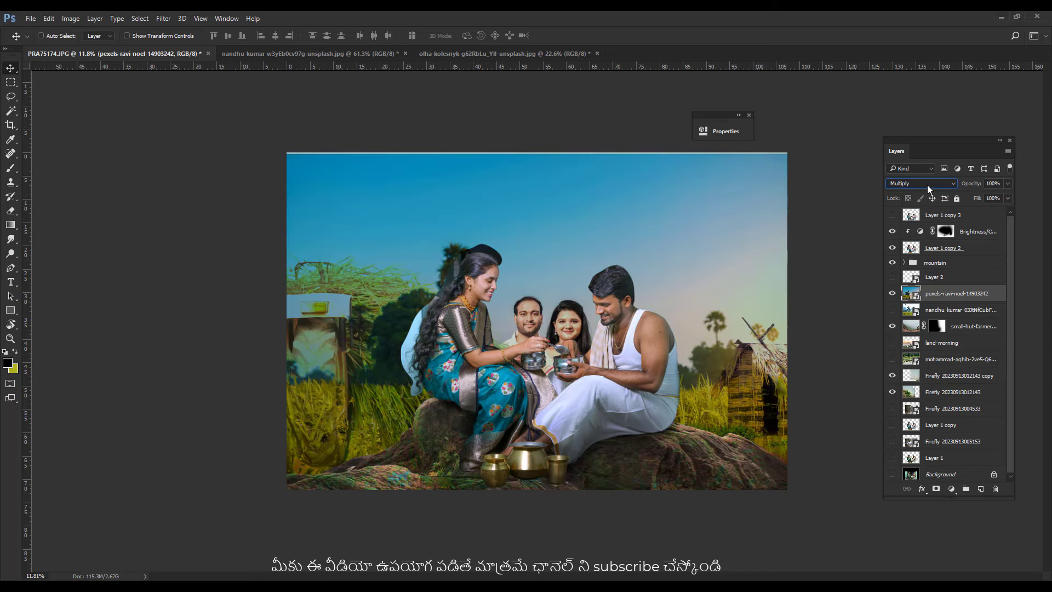
scroll(928, 185, up, 1)
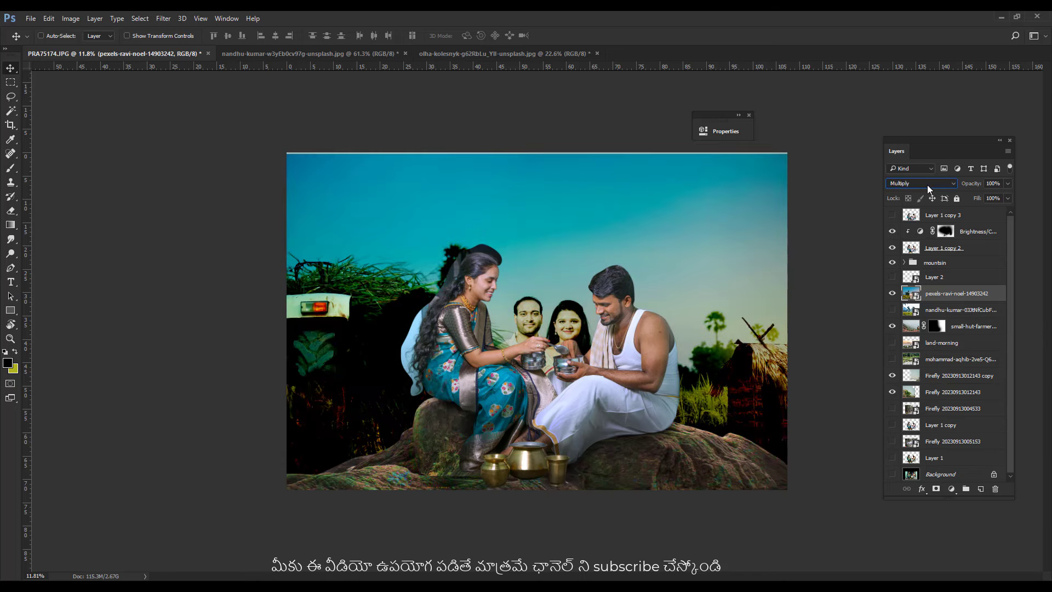
scroll(927, 186, up, 1)
scroll(928, 185, down, 1)
drag(755, 411, 744, 430)
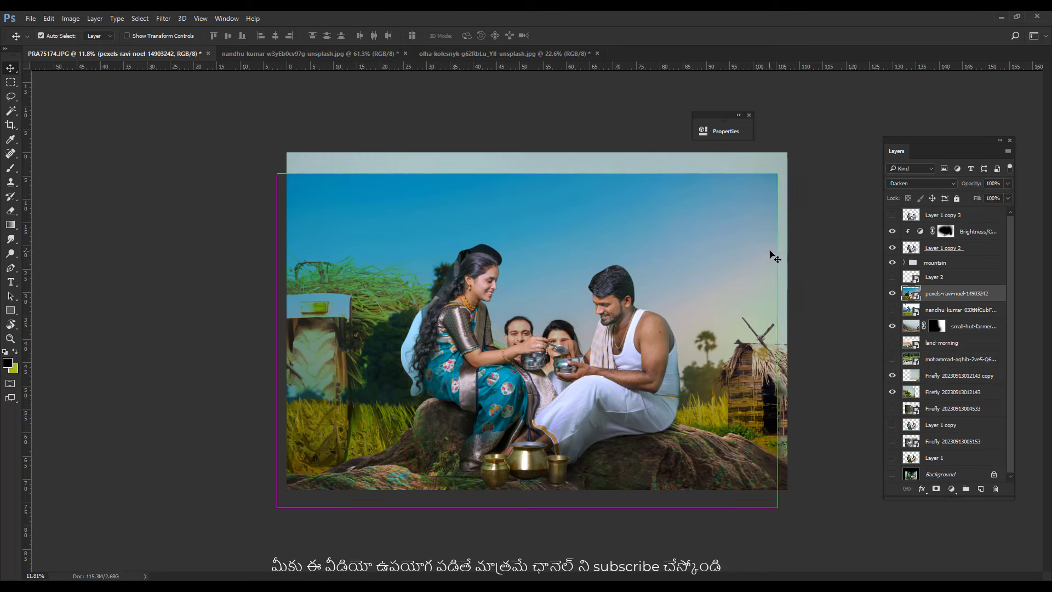
key(ctrl+t)
drag(775, 171, 798, 155)
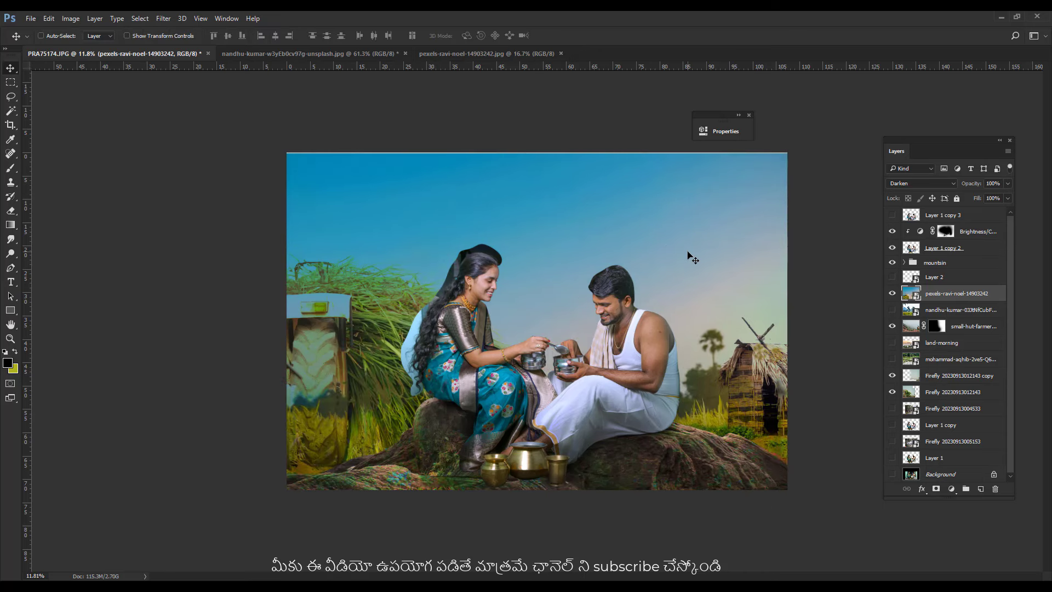
key(y)
click(11, 69)
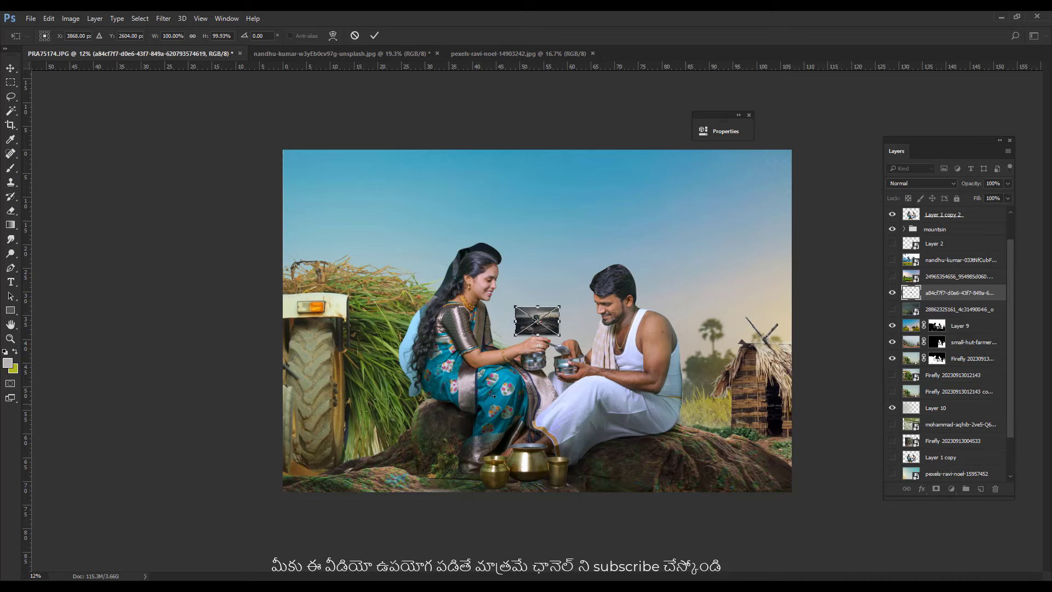
Scale a cloudy sky image over the canvas, set it to Overlay, and bring in grass-png.
drag(559, 335, 1020, 589)
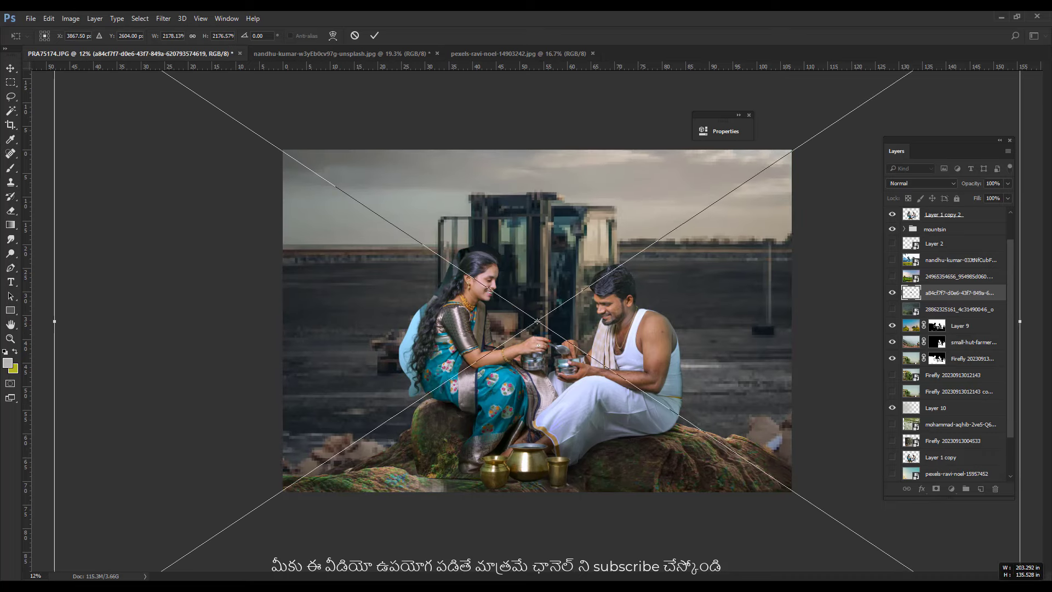
drag(613, 277, 608, 423)
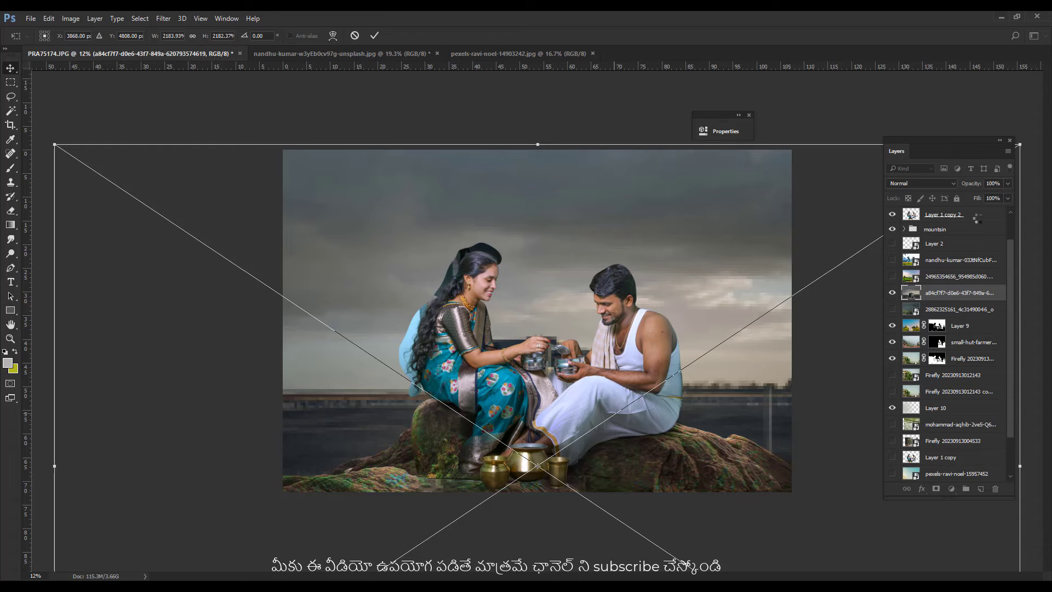
key(Return)
click(921, 184)
click(910, 300)
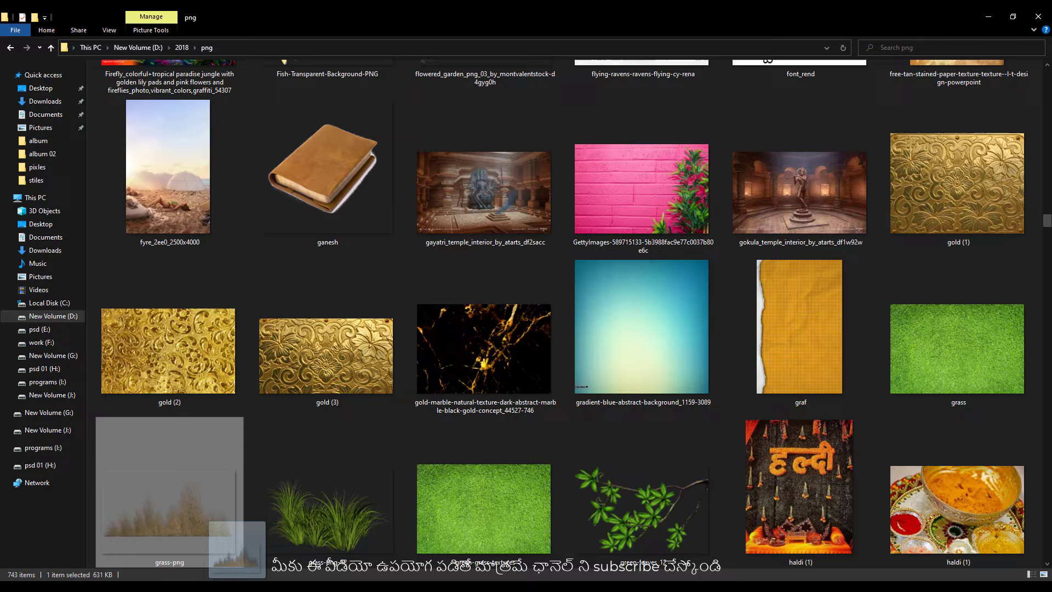
drag(171, 514, 411, 542)
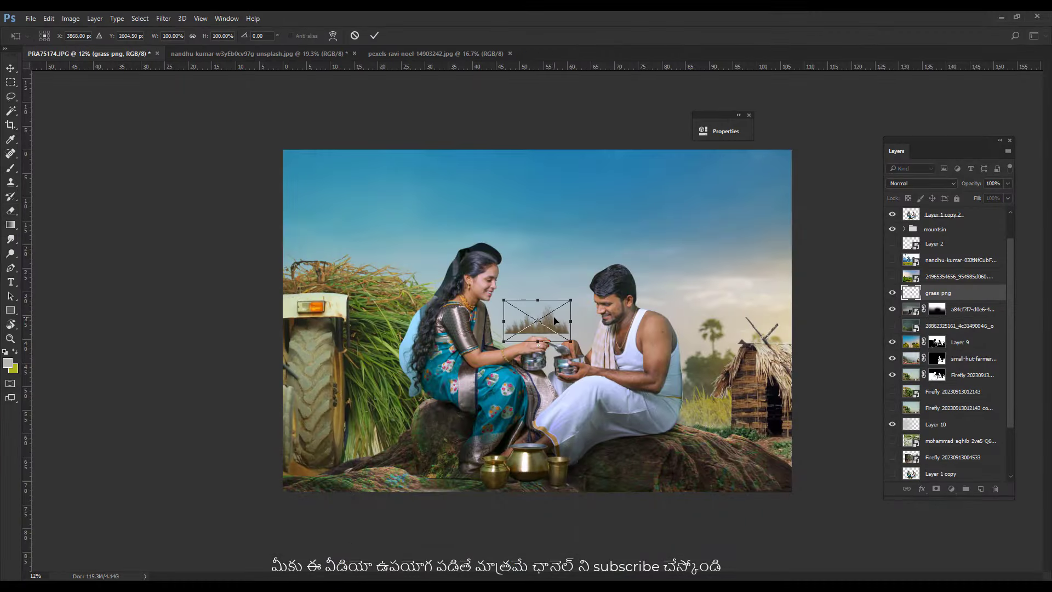
Move grass-png to the top of the stack, enlarge it and line it along the bottom.
key(Return)
key(ctrl+shift+bracketleft)
mouse_move(548, 323)
mouse_down()
mouse_move(459, 442)
mouse_move(452, 481)
mouse_move(521, 420)
mouse_up()
key(ctrl+shift+bracketright)
key(ctrl+t)
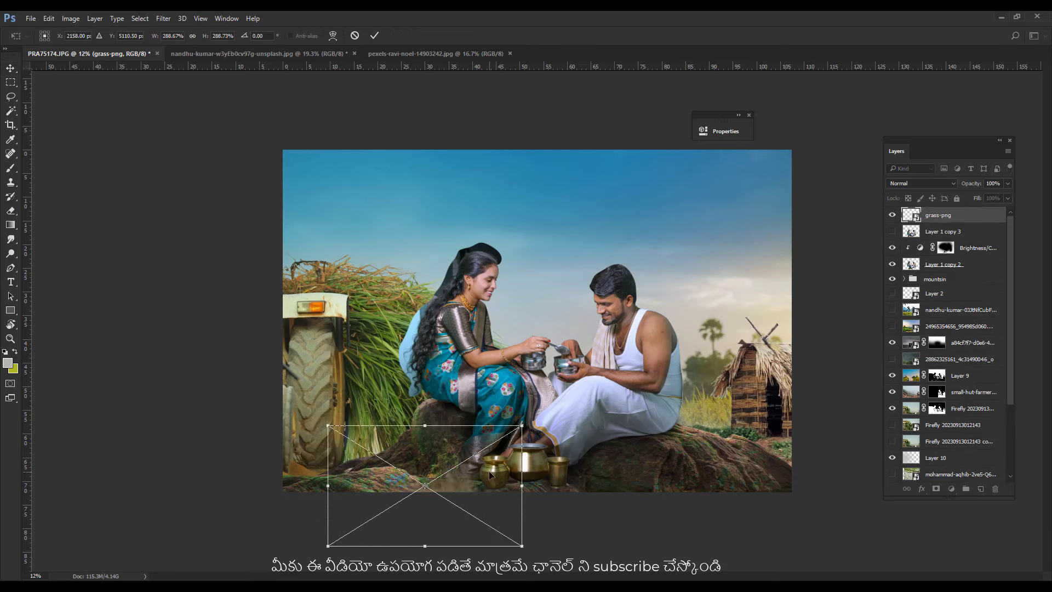
key(Return)
mouse_move(489, 474)
mouse_down()
mouse_move(513, 494)
mouse_move(745, 490)
mouse_move(778, 446)
mouse_up()
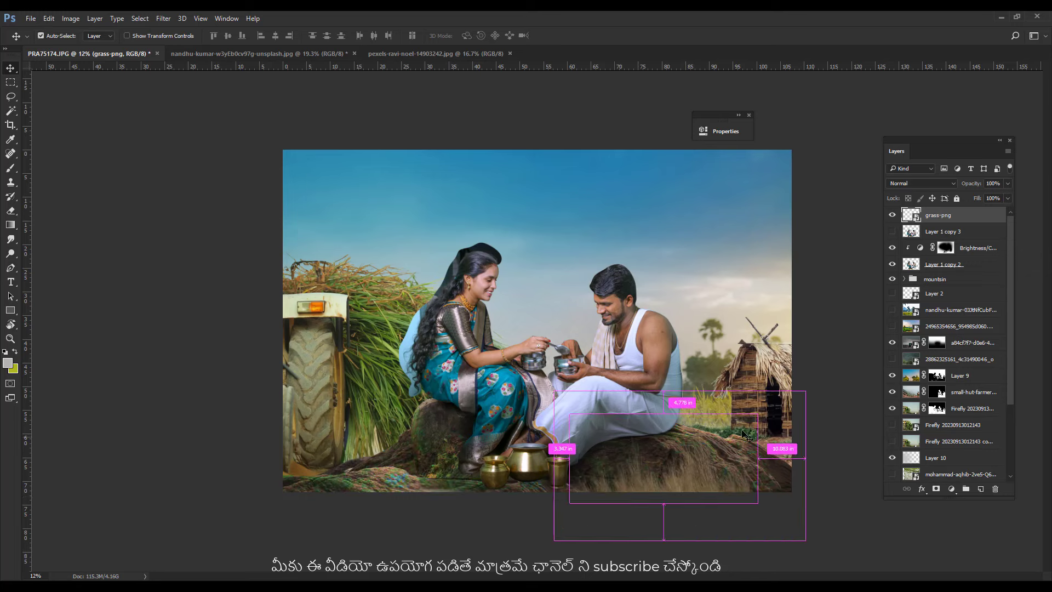
key(ctrl+t)
drag(762, 406, 748, 419)
key(Return)
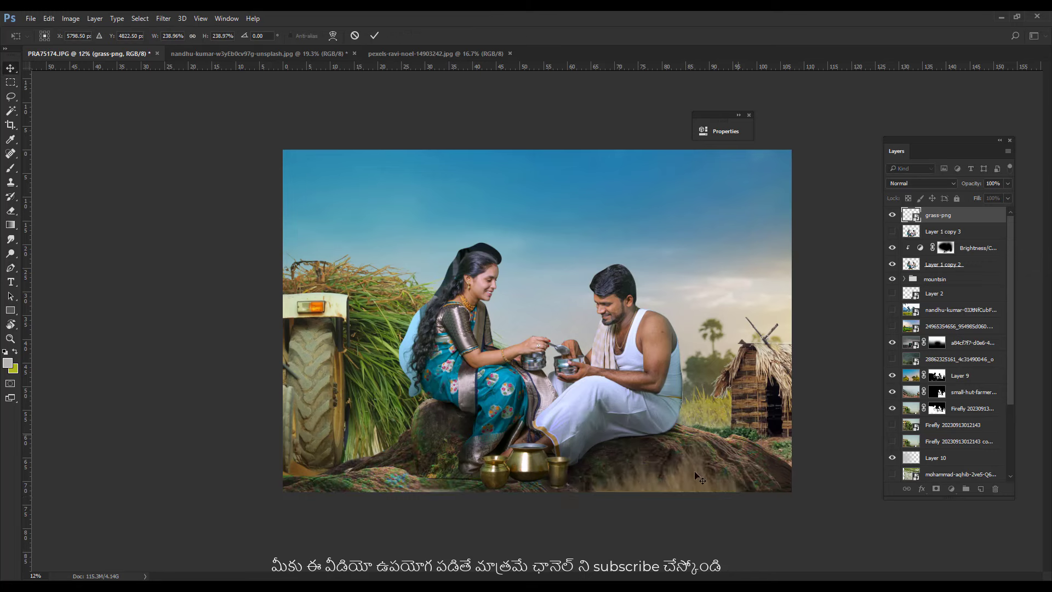
Duplicate the grass and scale the copy into the bottom-left corner.
mouse_move(662, 471)
mouse_down()
mouse_move(662, 492)
mouse_move(368, 505)
mouse_up()
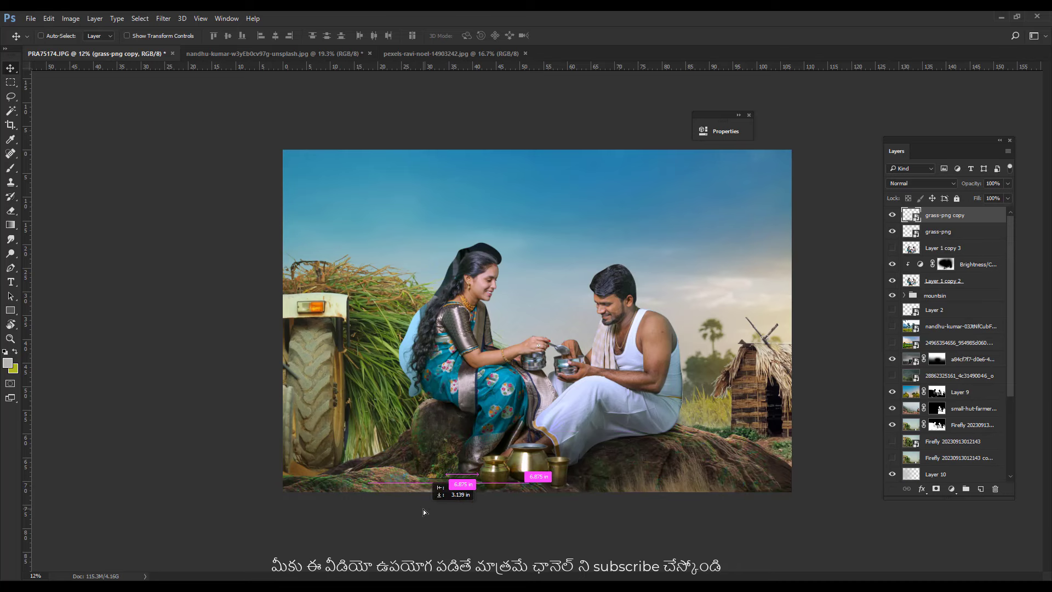
key(ctrl+t)
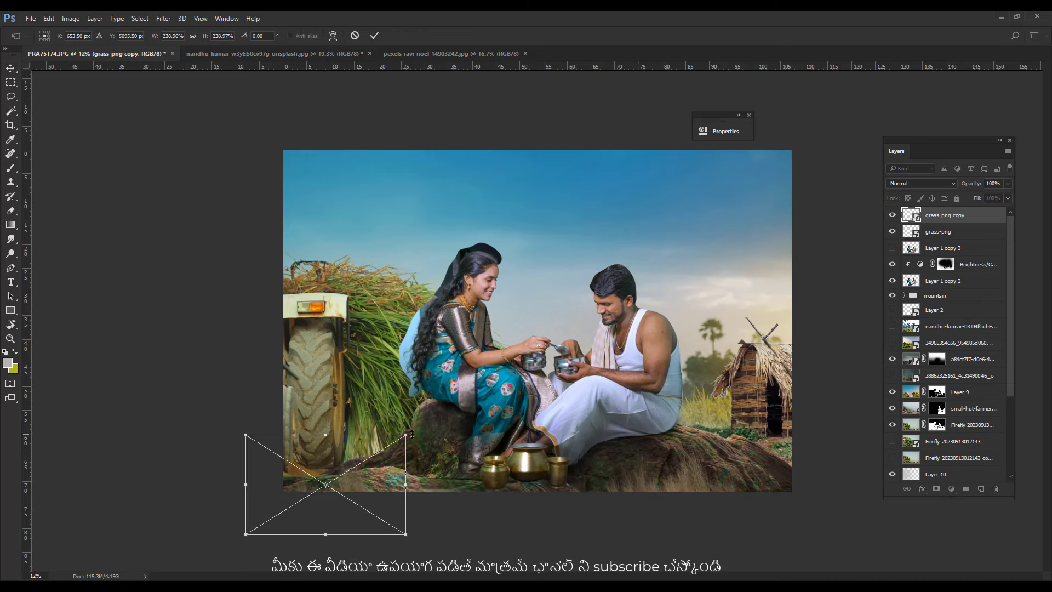
drag(247, 452, 216, 411)
drag(398, 444, 443, 466)
key(Return)
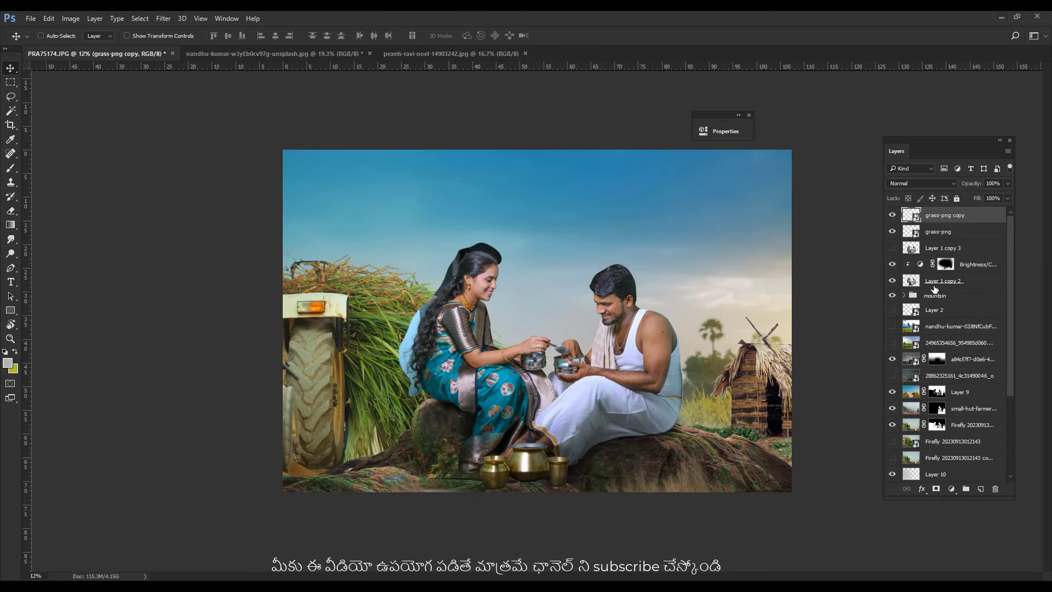
Add a Brightness/Contrast adjustment above Layer 2 with brightness about -74.
click(943, 309)
click(951, 488)
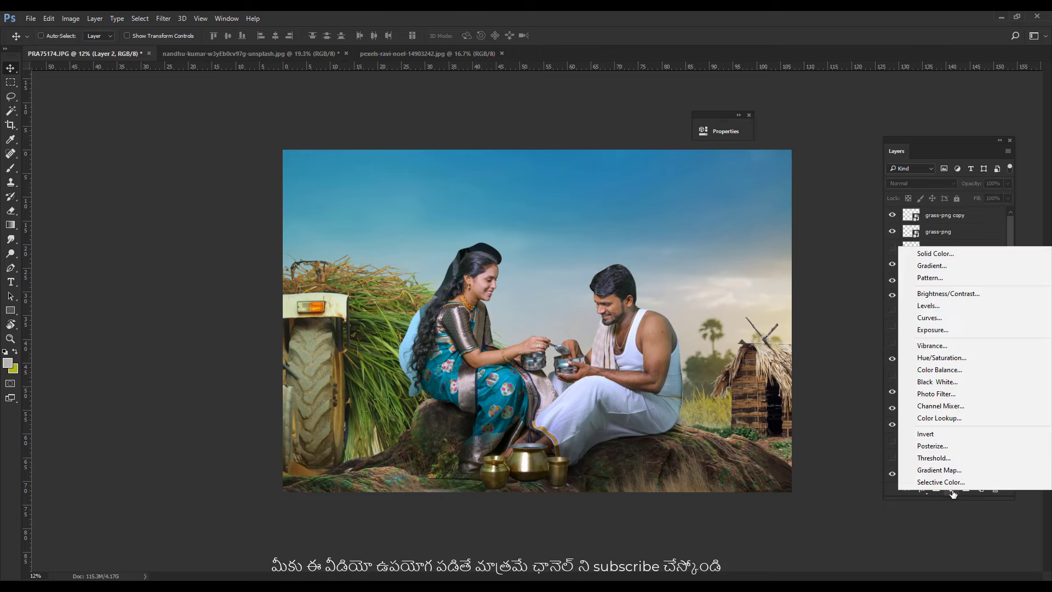
click(937, 291)
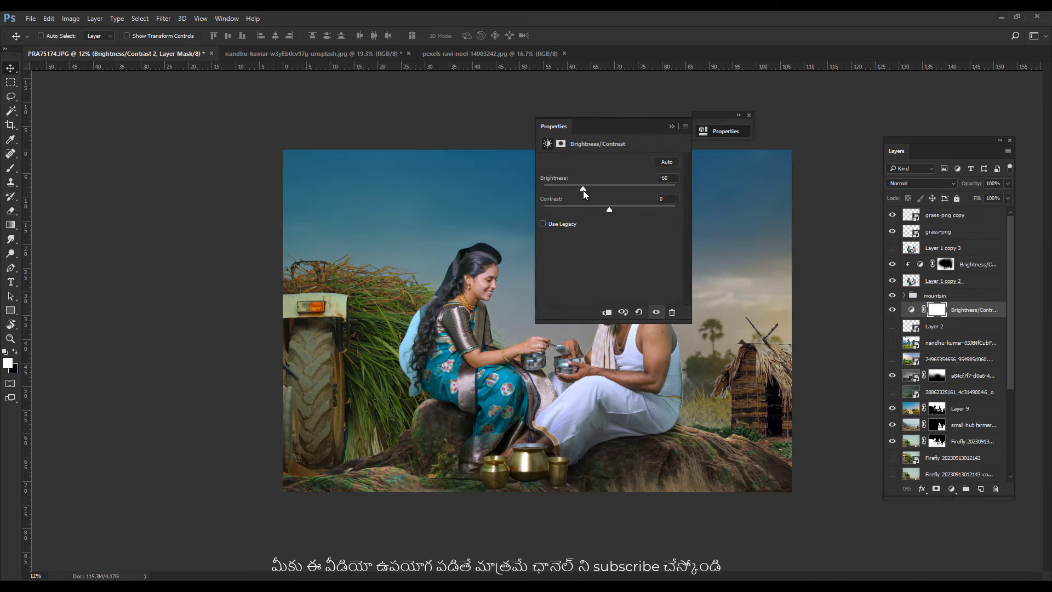
drag(584, 189, 575, 191)
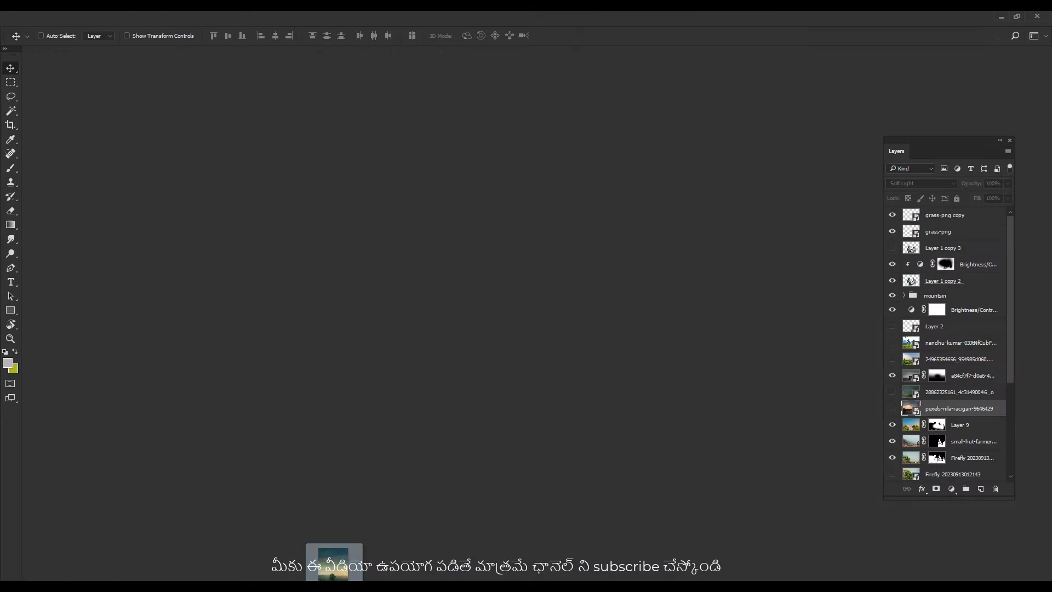
Bring in sky 01, scale it up and move it over the canvas.
drag(333, 564, 537, 324)
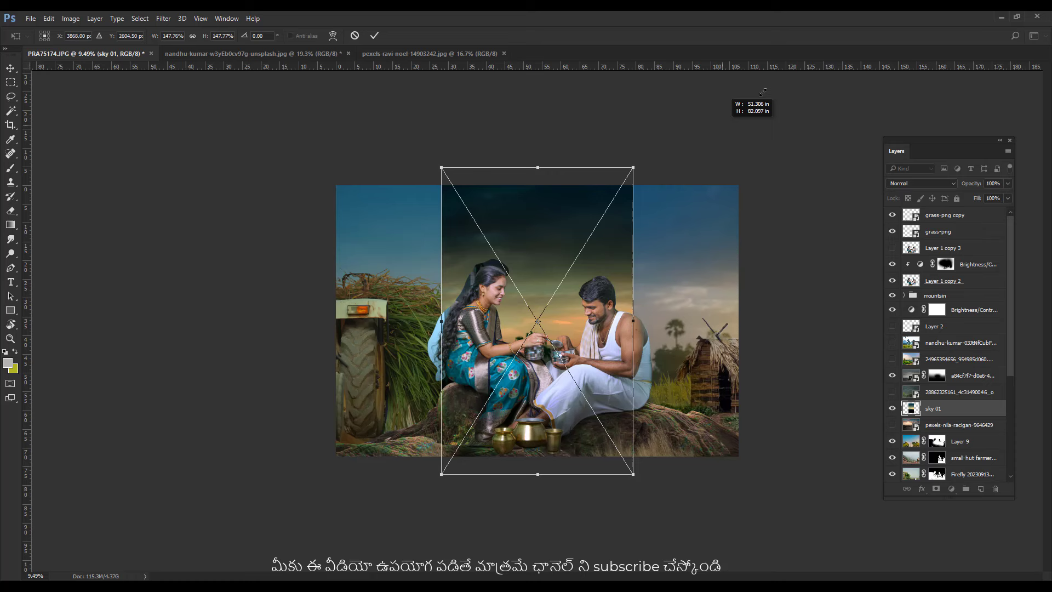
drag(603, 217, 760, 22)
mouse_move(663, 258)
mouse_down()
mouse_move(663, 312)
mouse_move(667, 238)
mouse_up()
key(Return)
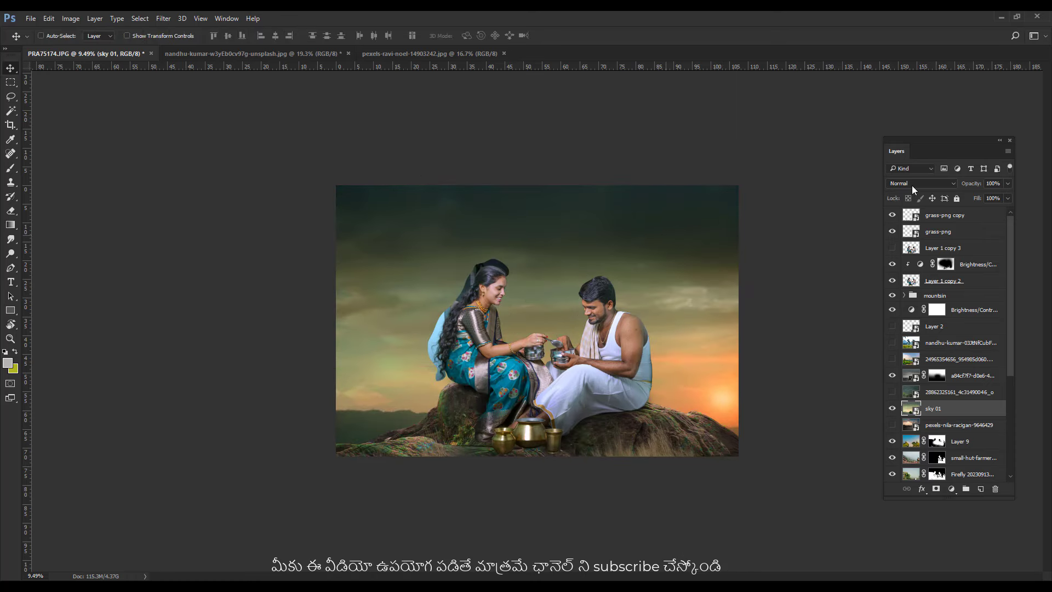
Set sky 01 to Soft Light and open the downloaded biryani PNG as a new document.
click(911, 184)
click(908, 298)
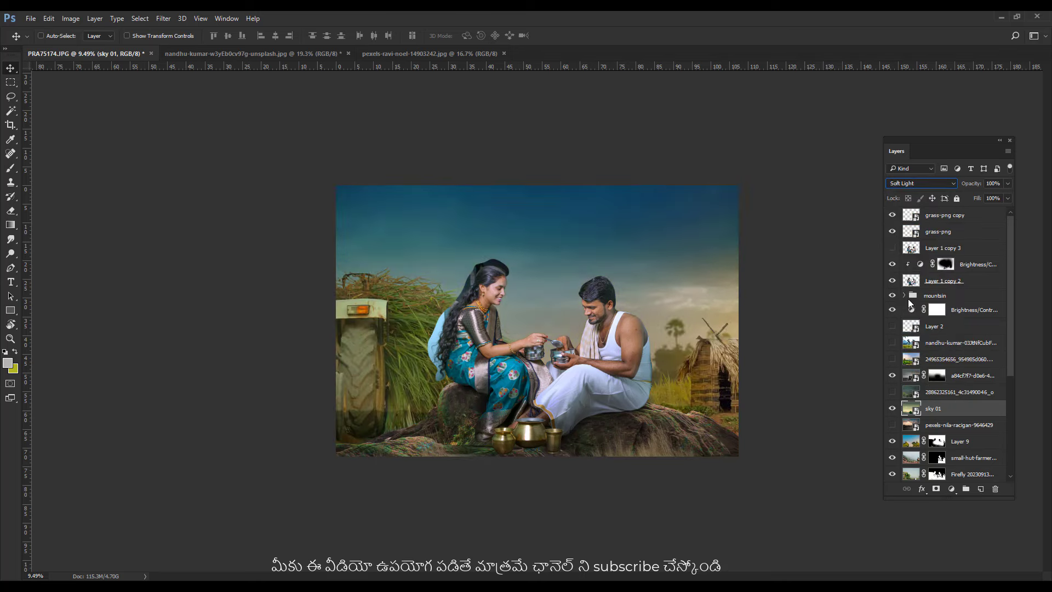
click(891, 409)
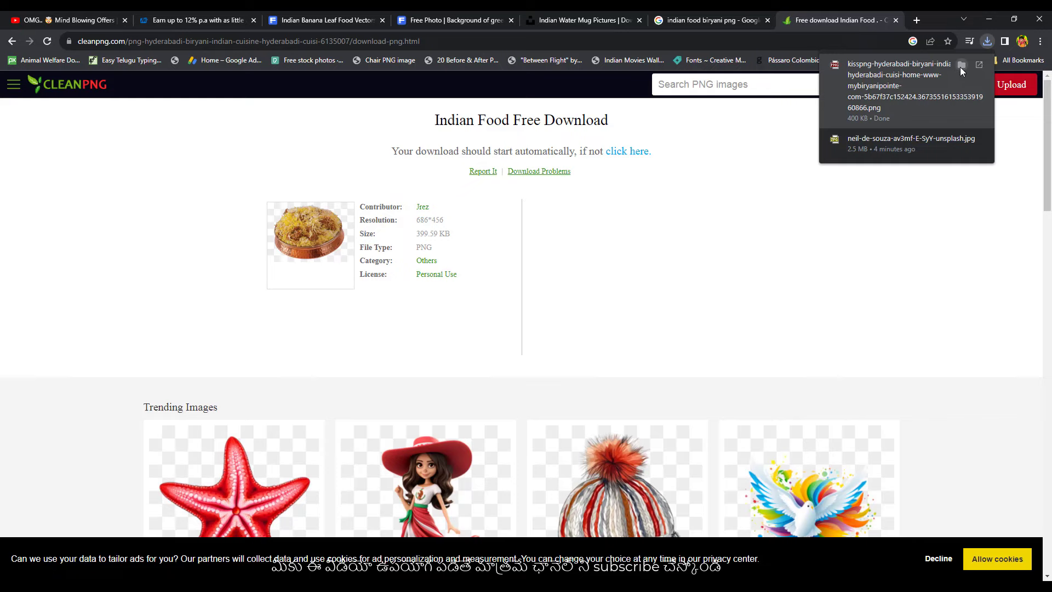
click(961, 65)
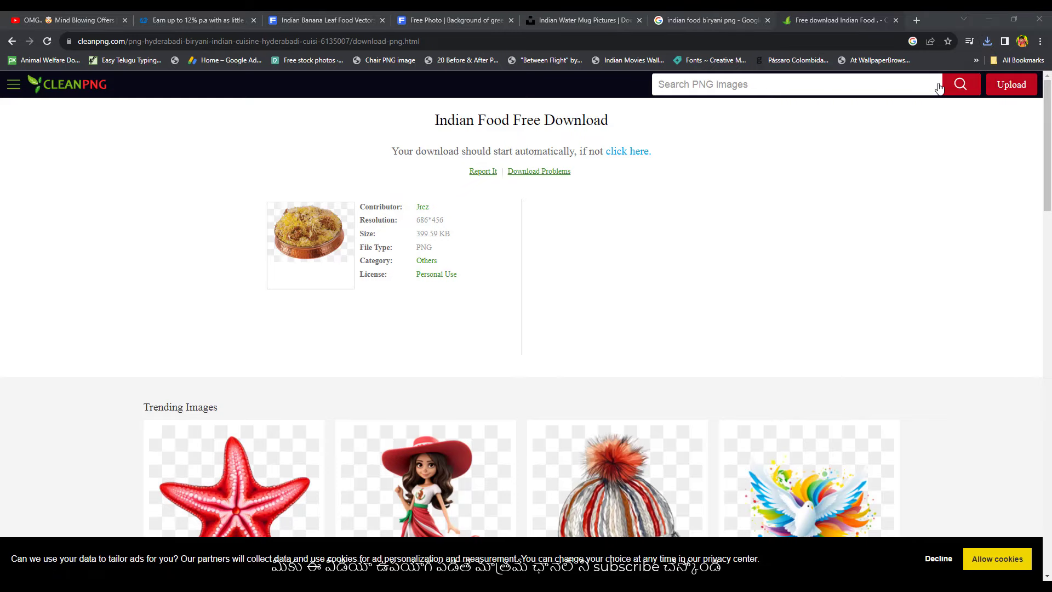
mouse_move(375, 337)
mouse_down()
mouse_move(325, 567)
mouse_move(648, 11)
mouse_move(581, 193)
mouse_up()
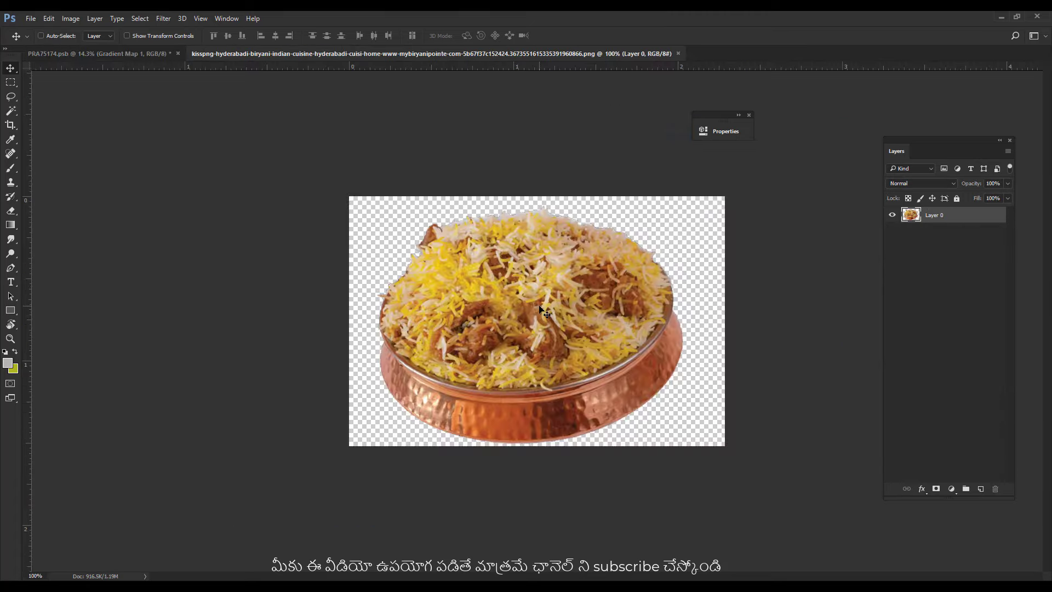
Lasso the biryani's rice heap and return to the couple composite to place it.
scroll(540, 315, down, 2)
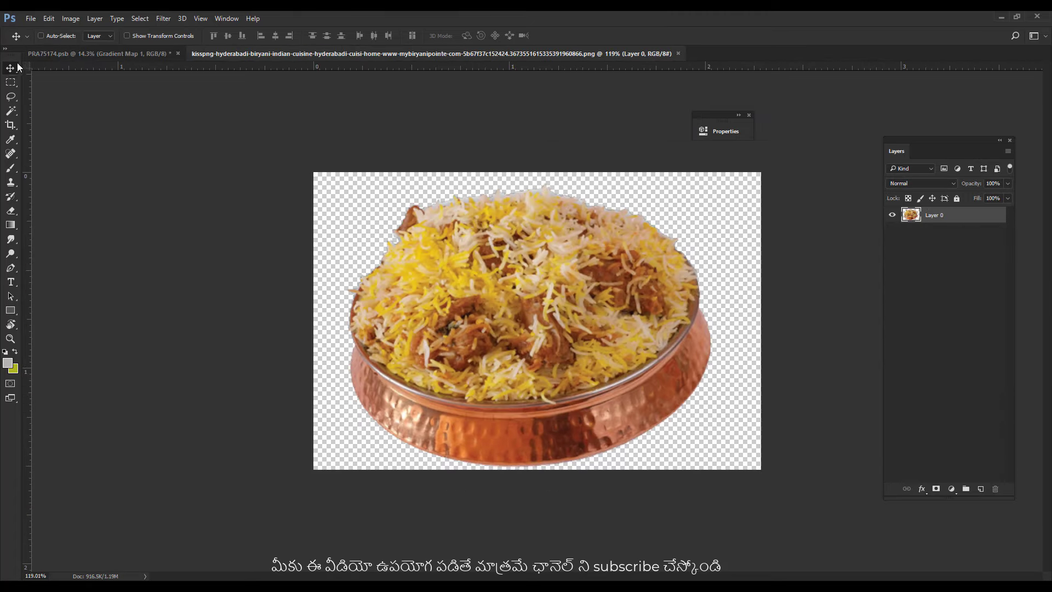
click(11, 98)
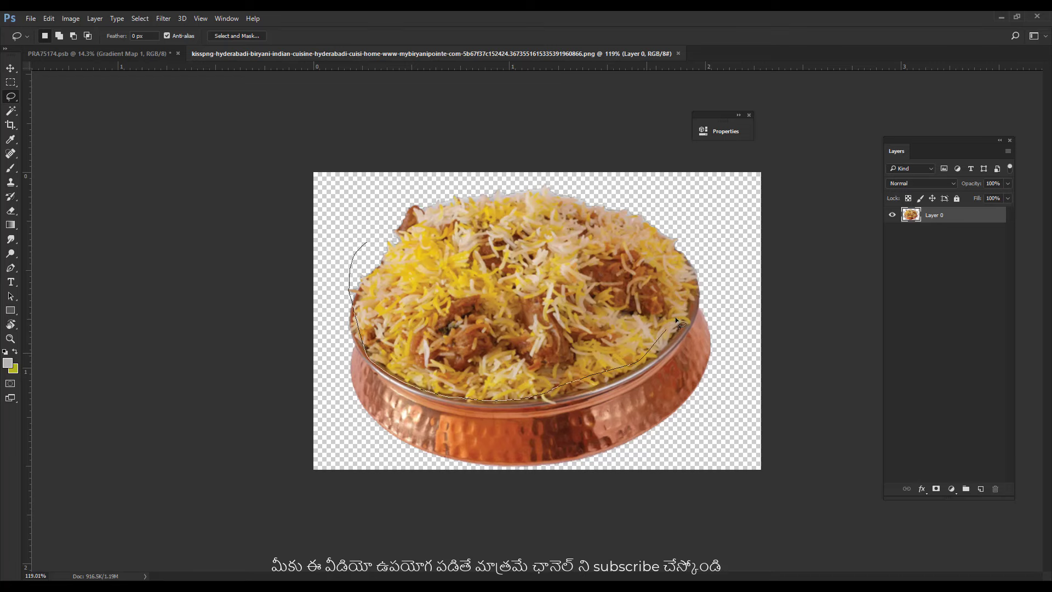
drag(495, 128, 462, 124)
click(119, 54)
scroll(411, 363, up, 5)
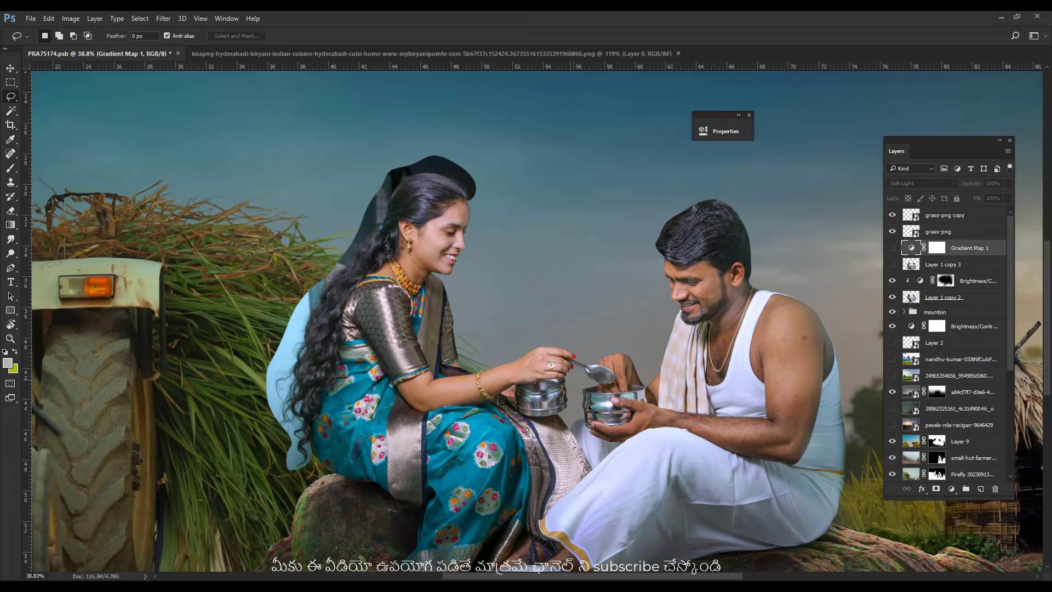
scroll(412, 363, up, 6)
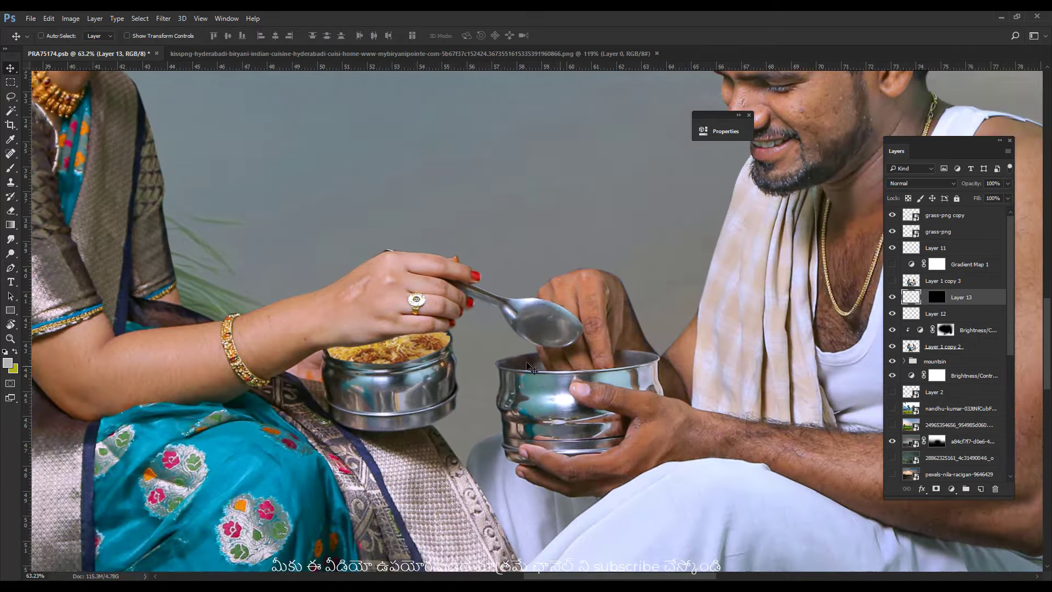
Paint black on Layer 13's mask with a small brush to tidy rice along the tin rim.
key(e)
scroll(384, 350, up, 2)
scroll(373, 368, up, 1)
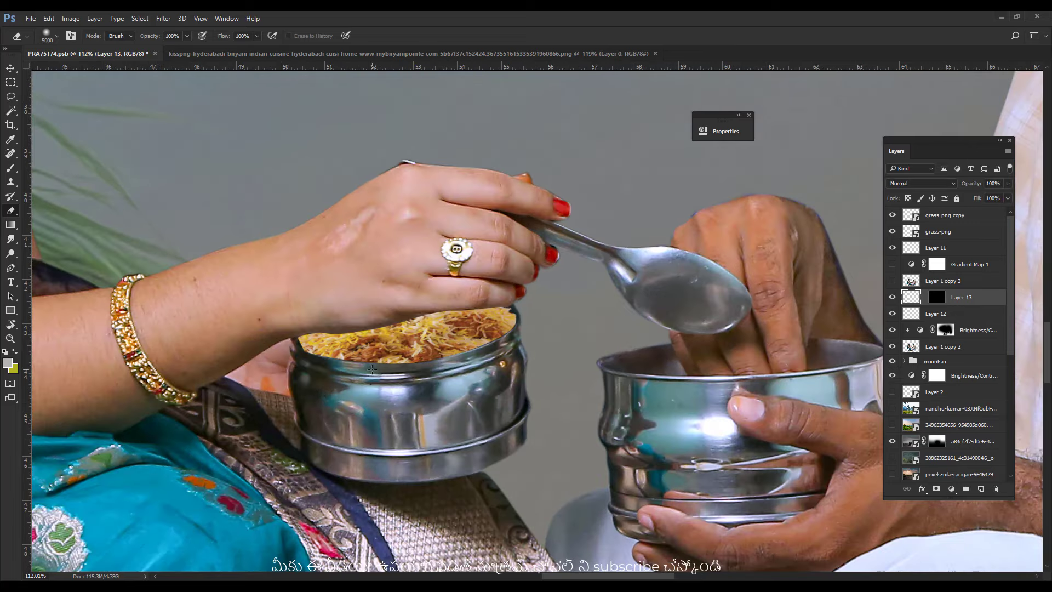
key(bracketleft)
key(bracketleft)
key(bracketleft)
key(bracketleft)
key(bracketleft)
key(bracketleft)
key(ctrl+backslash)
key(d)
drag(409, 362, 404, 370)
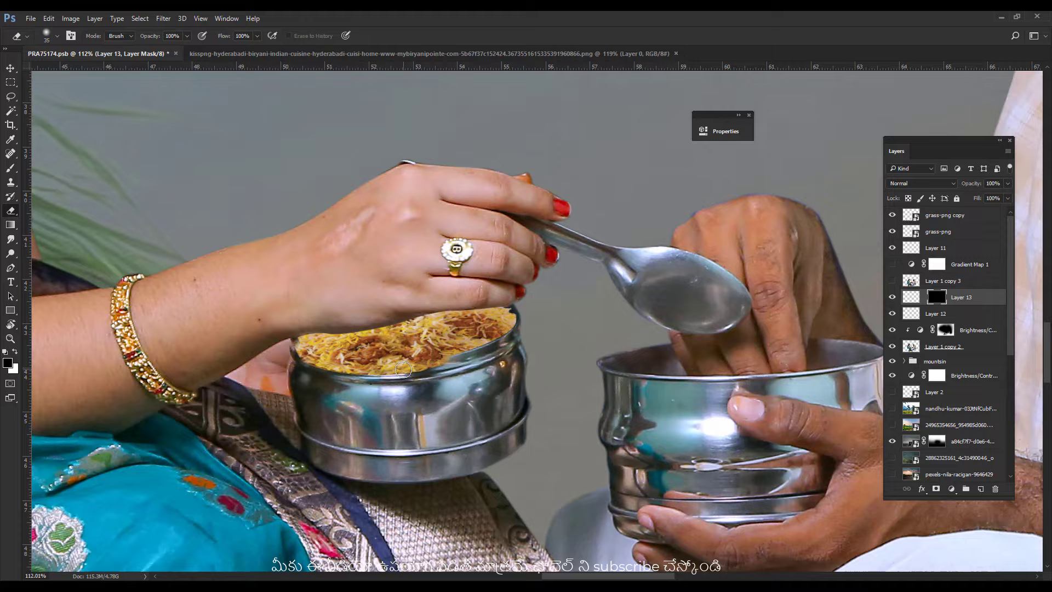
scroll(396, 406, down, 5)
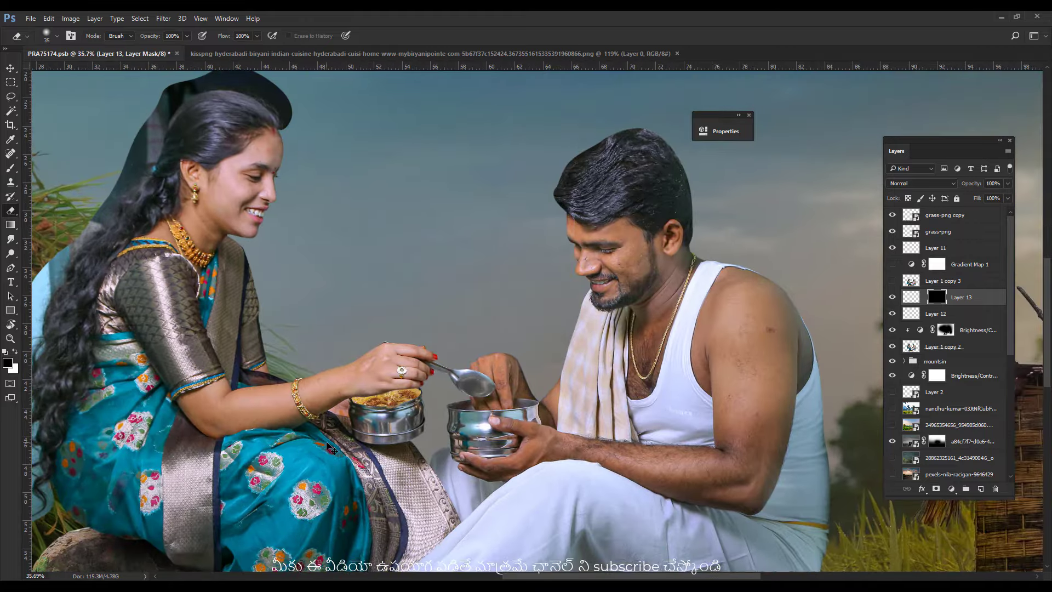
scroll(331, 448, up, 3)
Add a Brightness/Contrast layer clipped to the rice and restrict it to the tin's rice.
click(952, 489)
click(954, 288)
click(604, 316)
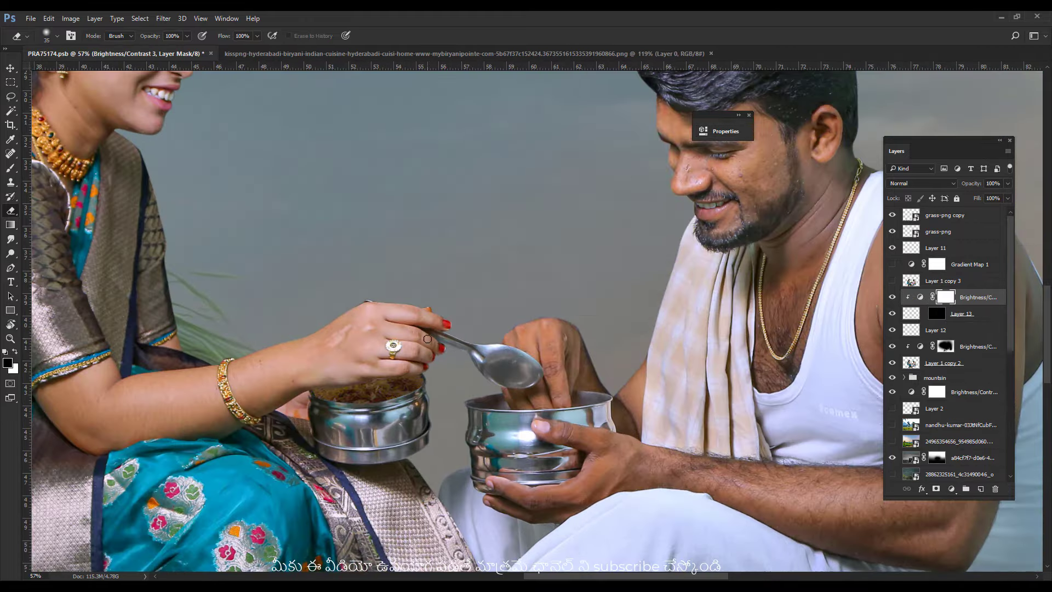
scroll(377, 400, up, 3)
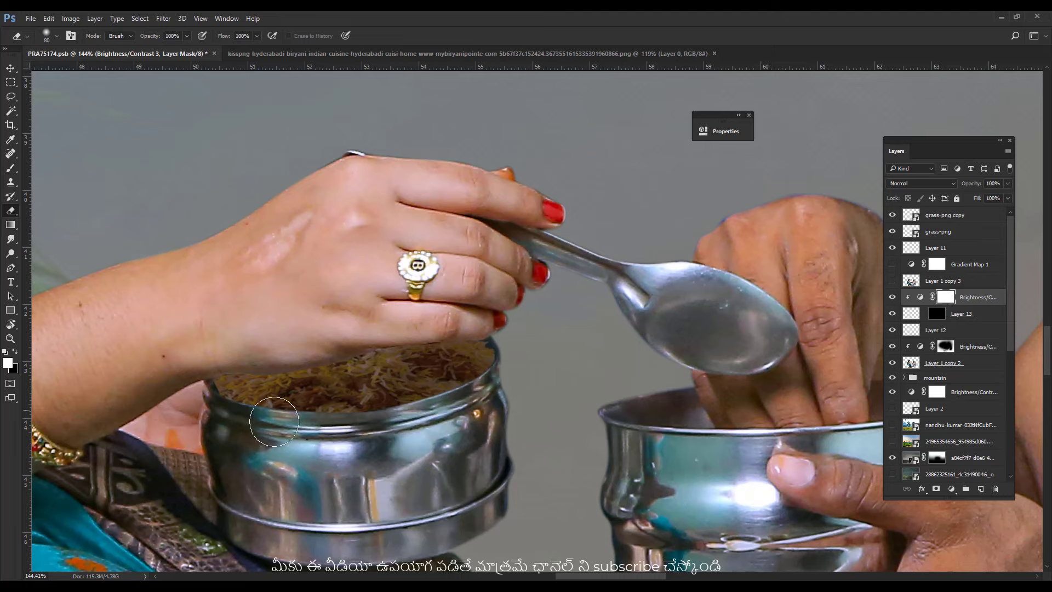
drag(274, 421, 482, 384)
scroll(480, 390, down, 3)
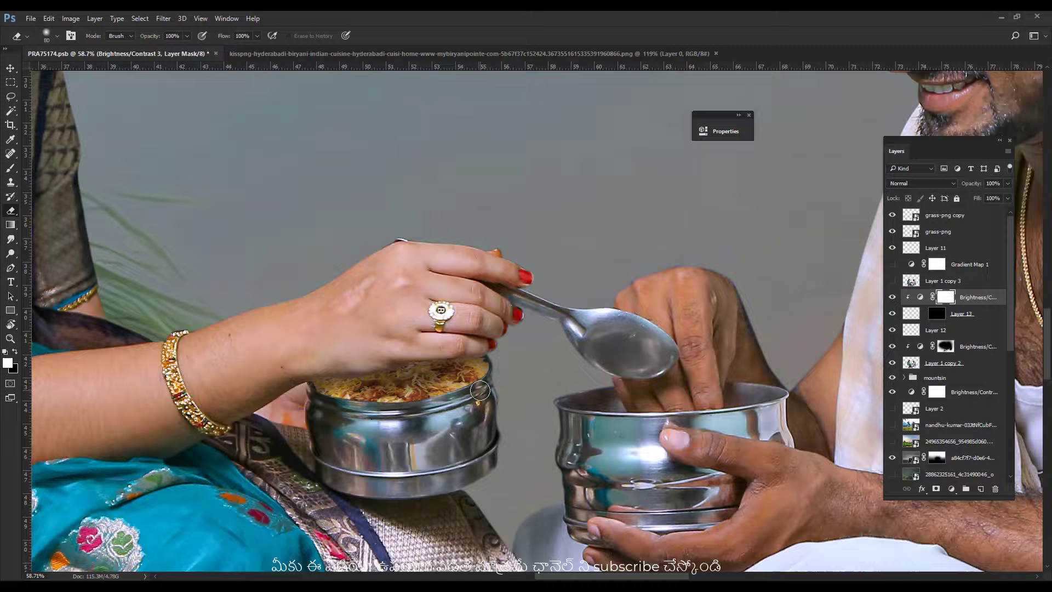
scroll(480, 390, down, 3)
scroll(423, 411, up, 3)
scroll(423, 411, up, 2)
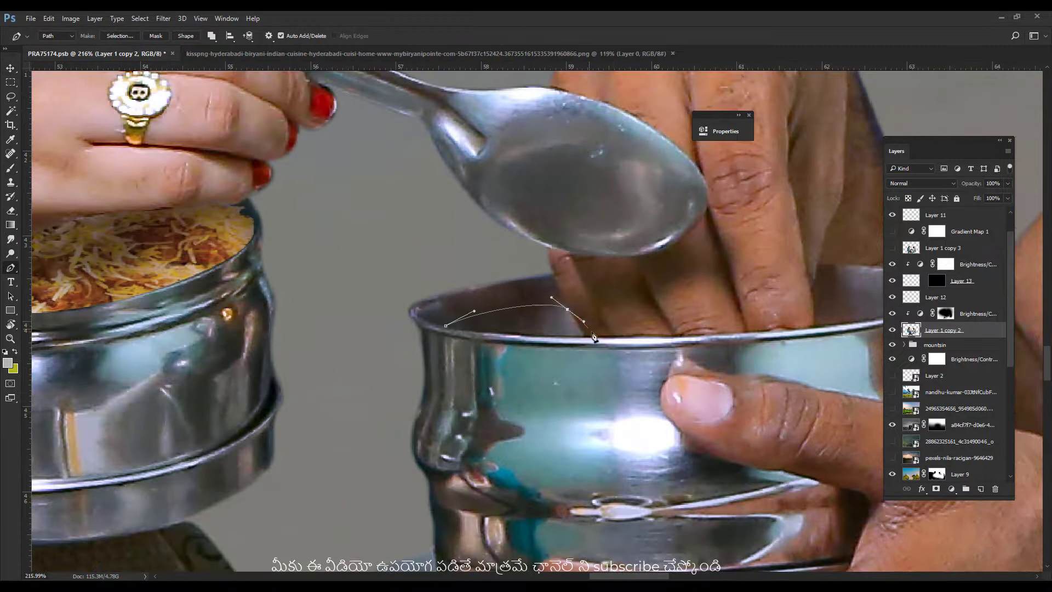
Trace the man's bowl rim and shape the bowl-rice masks with a small scatter brush.
drag(602, 338, 631, 342)
scroll(574, 328, right, 5)
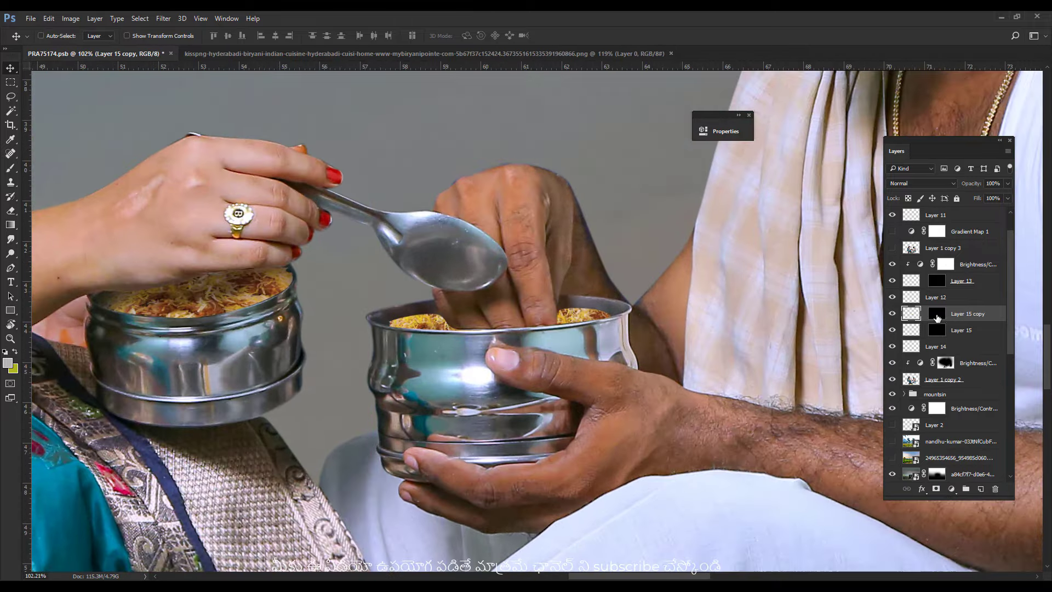
click(937, 313)
key(e)
click(57, 36)
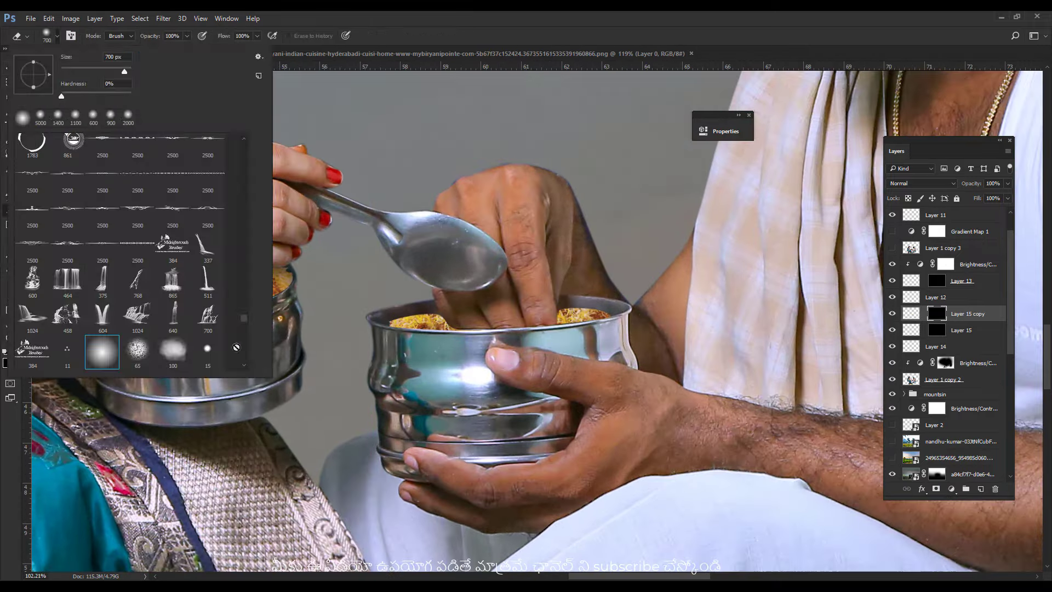
drag(245, 347, 248, 204)
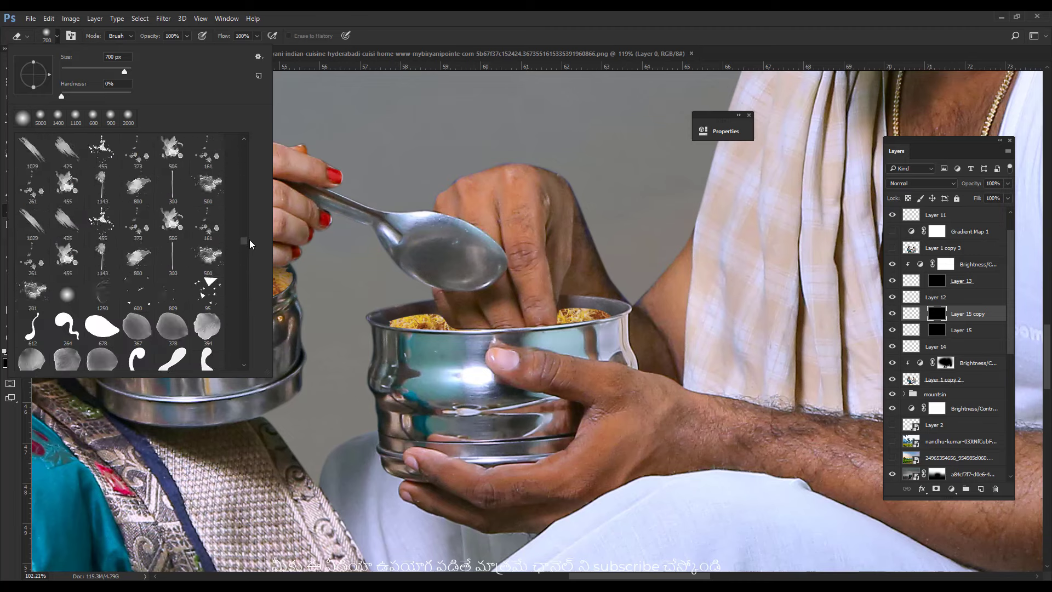
double_click(167, 255)
scroll(551, 338, up, 5)
click(551, 339)
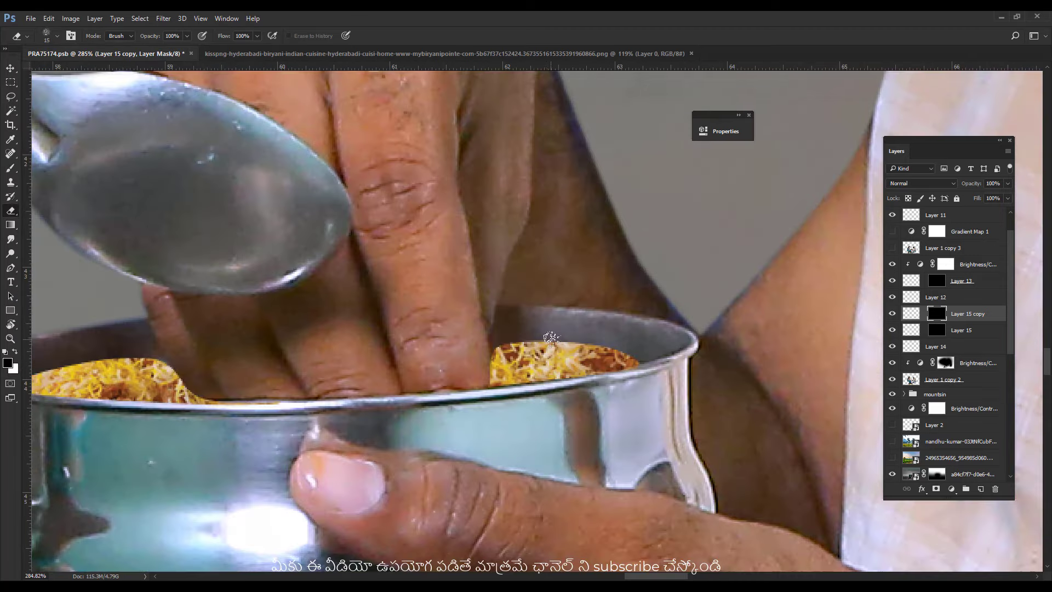
scroll(97, 378, left, 3)
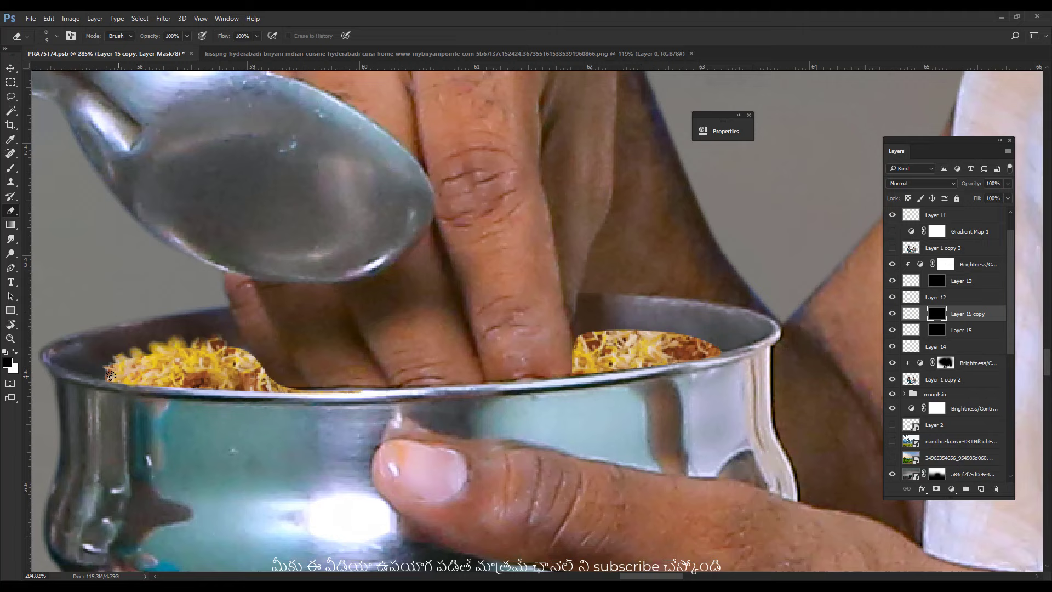
key(alt+bracketleft)
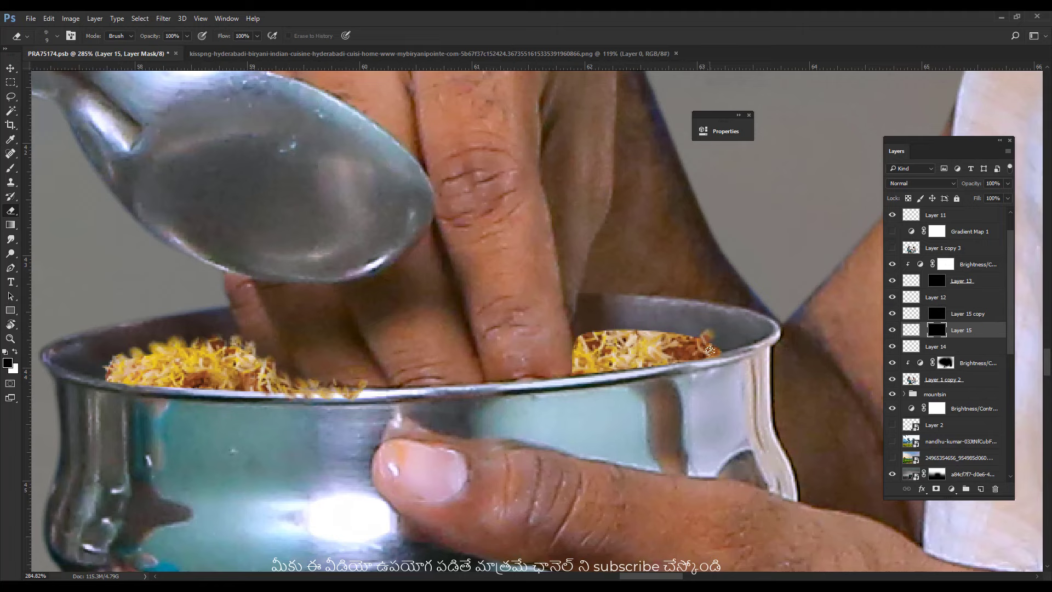
key(ctrl+0)
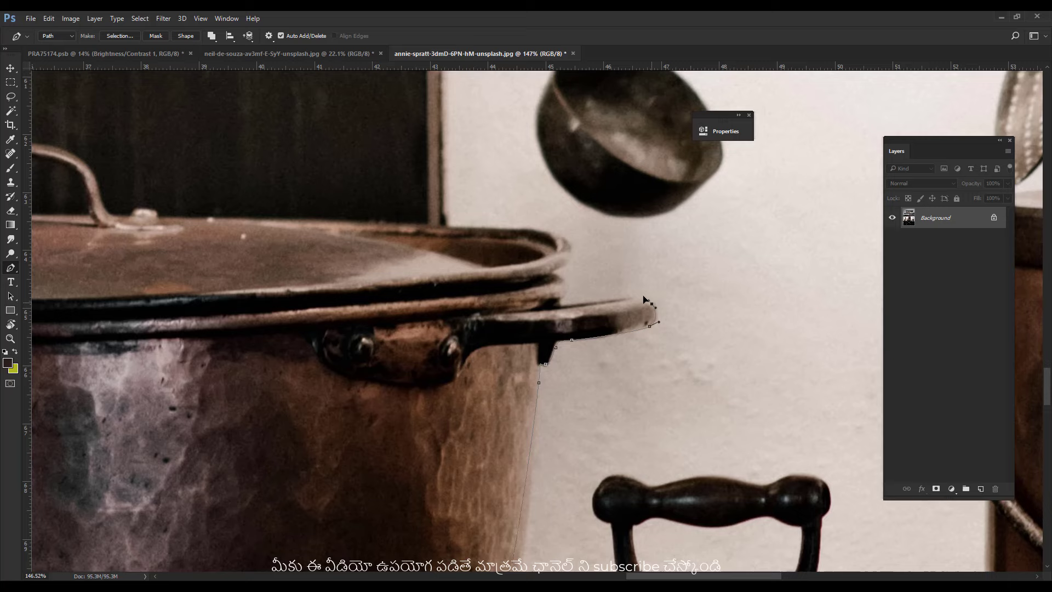
Pen-trace the copper pot's lid and handle, convert it to a selection and feather 1 px.
scroll(368, 226, up, 3)
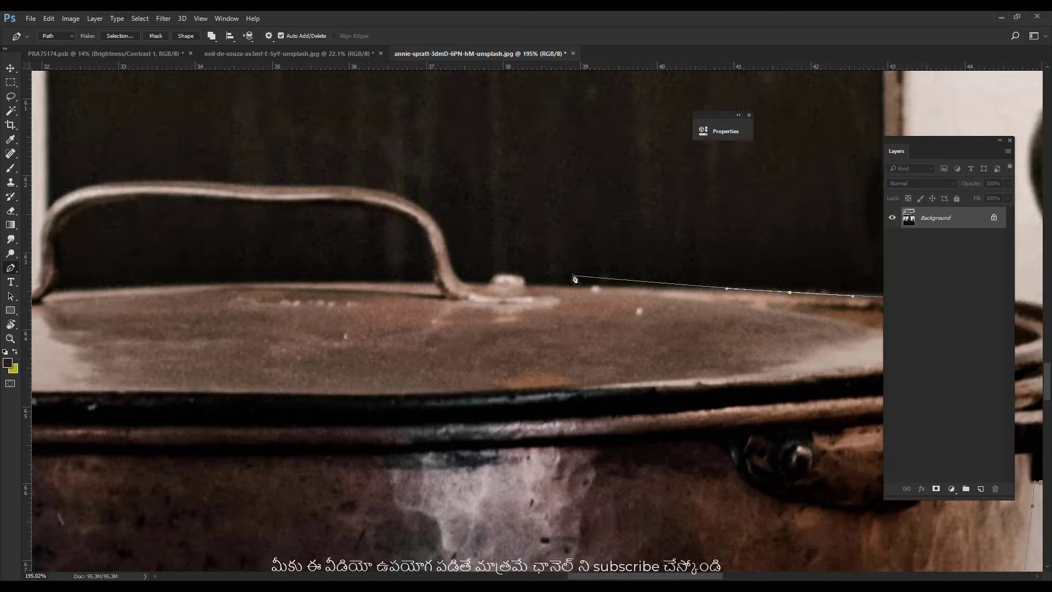
click(545, 289)
click(513, 283)
click(493, 274)
click(474, 283)
drag(249, 180, 621, 272)
drag(568, 267, 544, 267)
drag(398, 262, 347, 269)
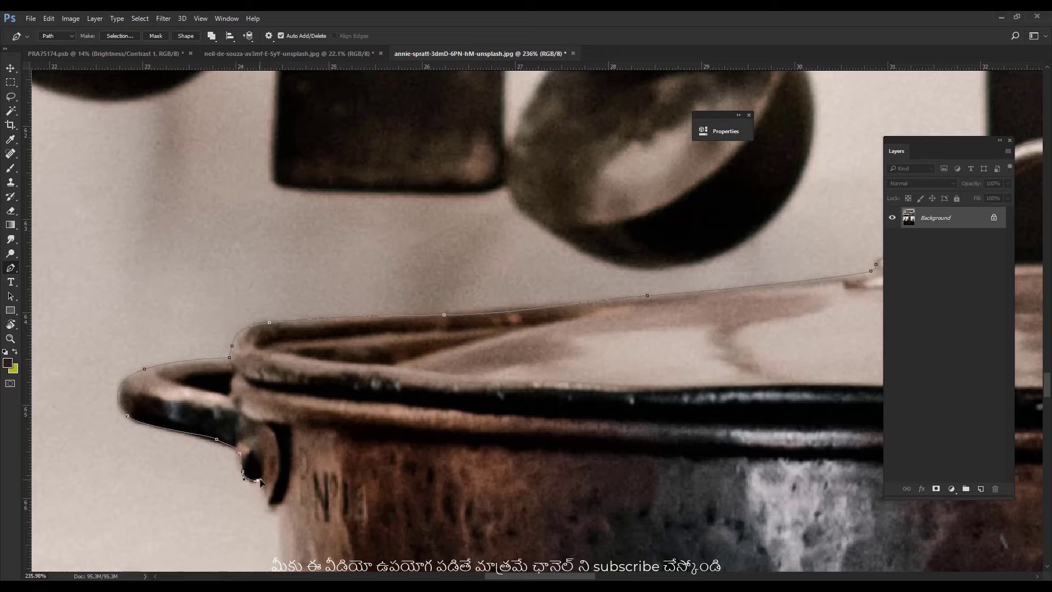
key(ctrl+Return)
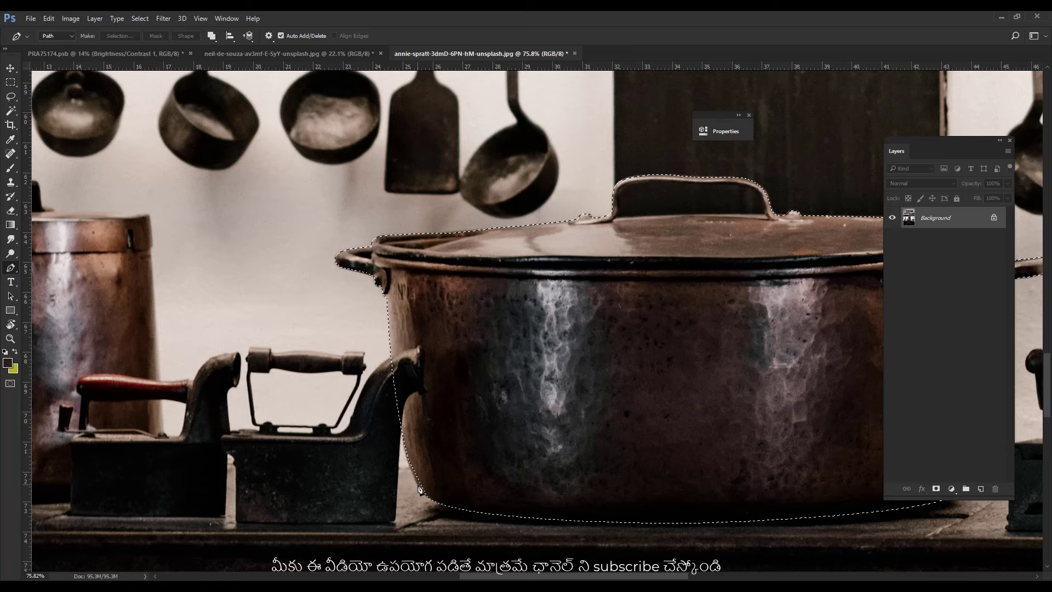
key(shift+F6)
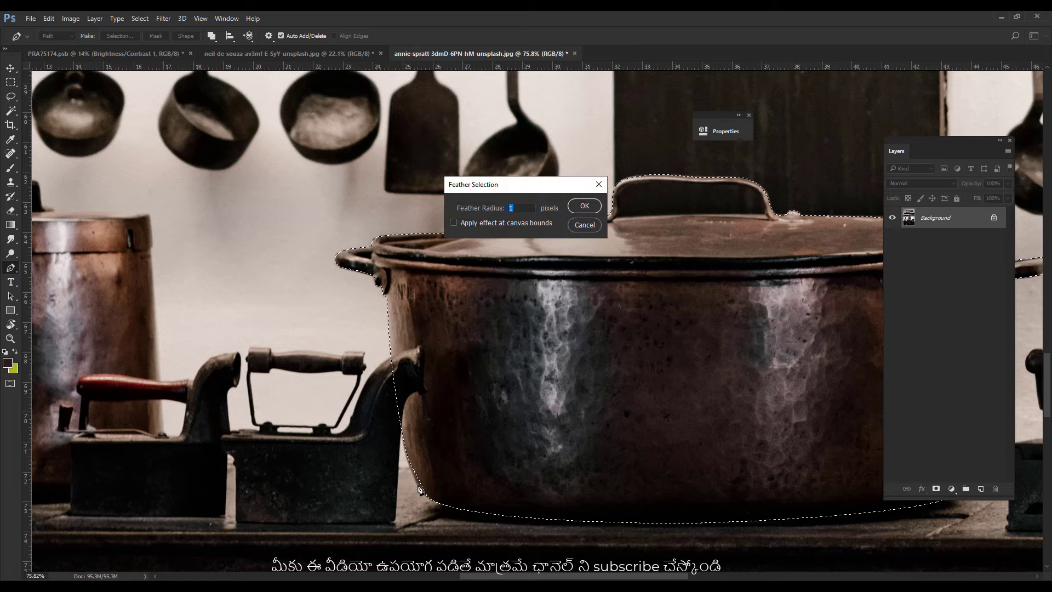
key(Return)
Paste the copper pot as the top layer, shrink it to about 71% beside the brass vessels.
key(ctrl+Tab)
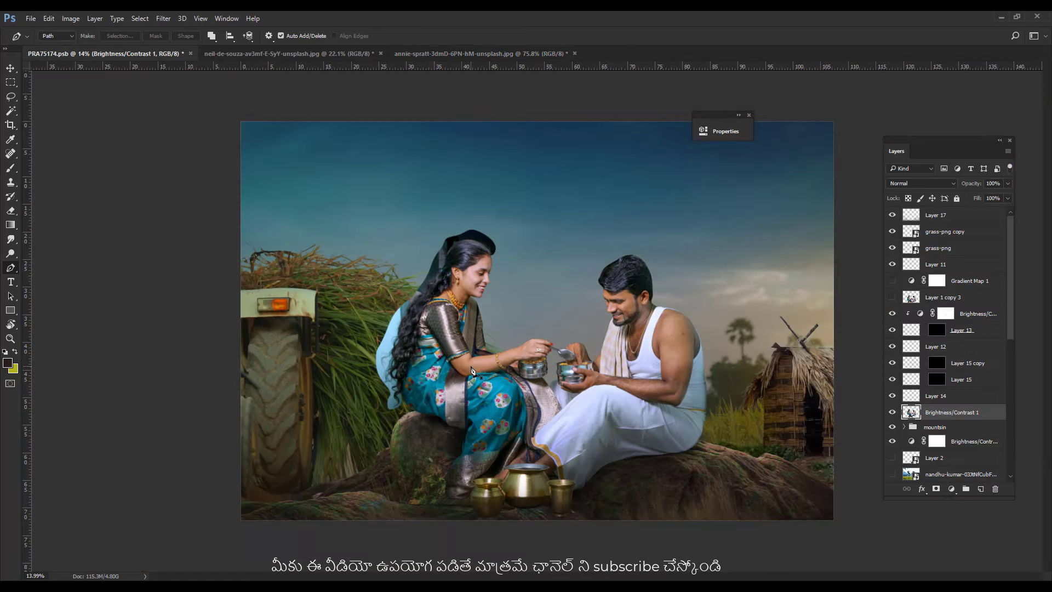
key(v)
key(ctrl+v)
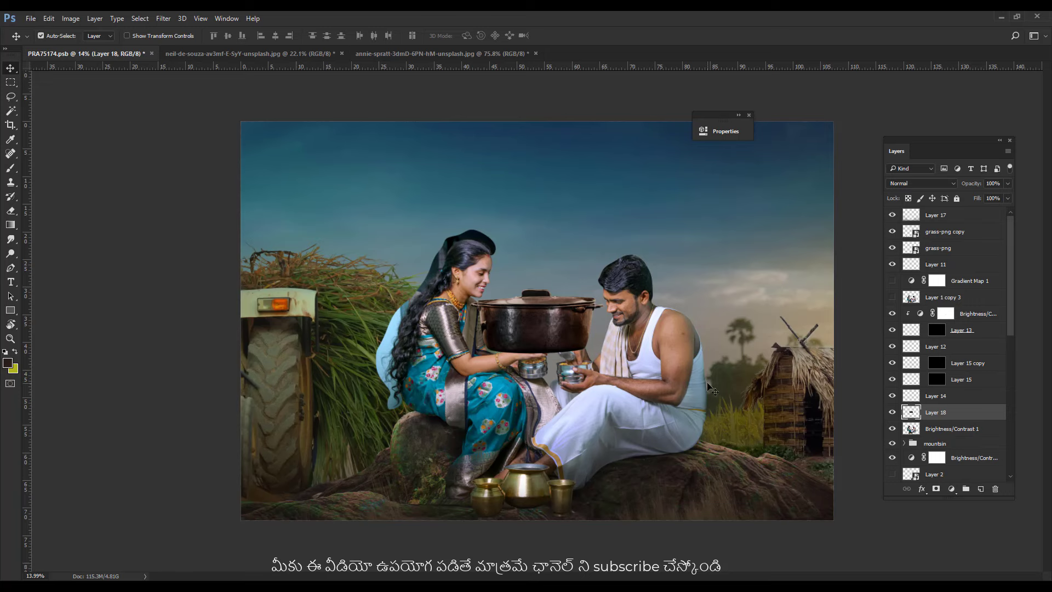
key(ctrl+shift+bracketright)
drag(548, 320, 434, 486)
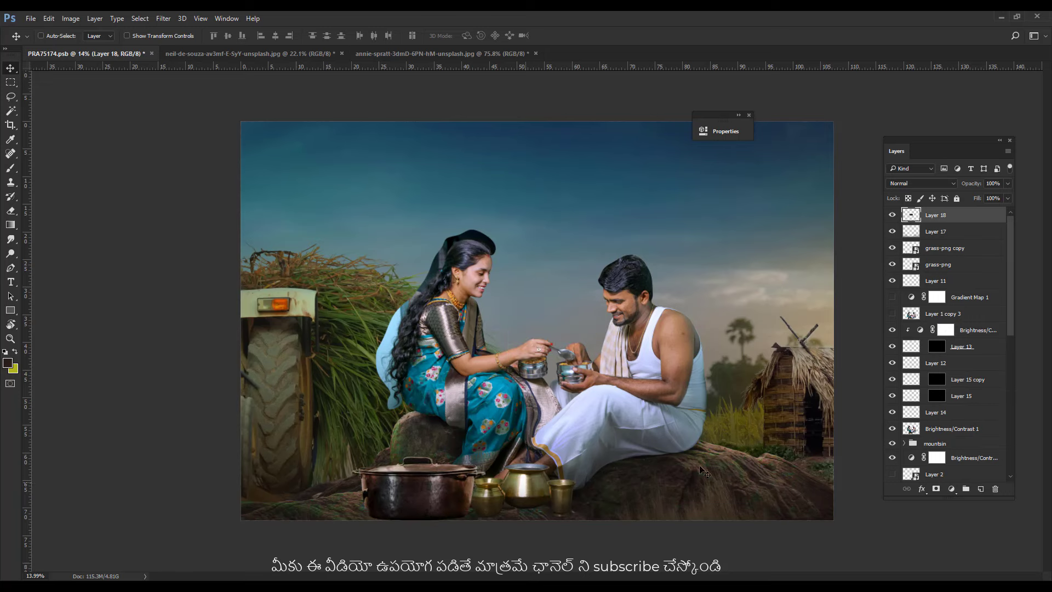
key(ctrl+t)
drag(486, 455, 469, 466)
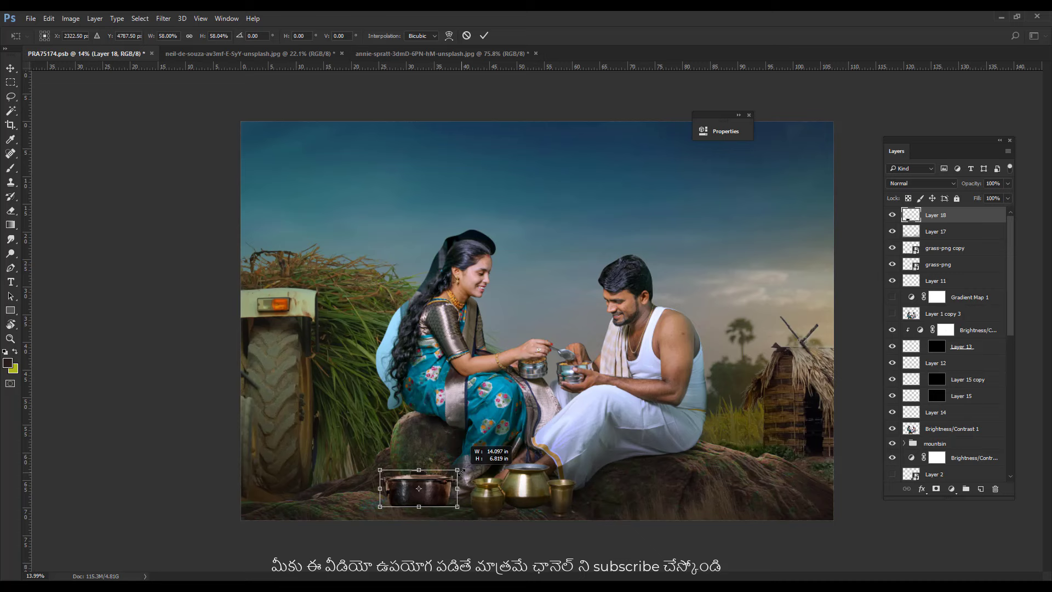
drag(444, 501, 440, 493)
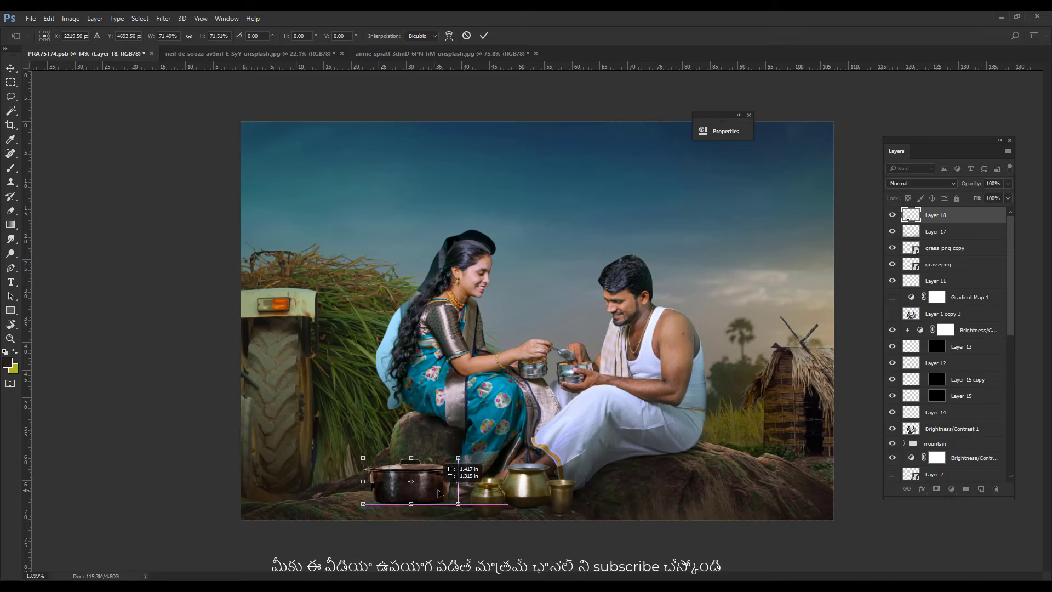
key(Return)
Apply Shadows/Highlights at 35% to the pot.
click(71, 18)
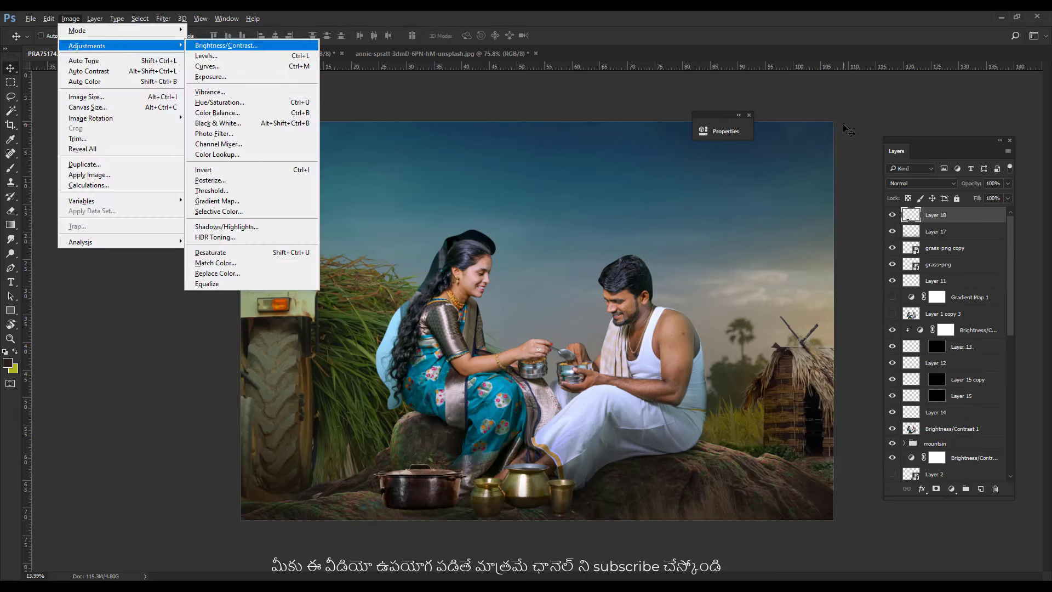
click(219, 212)
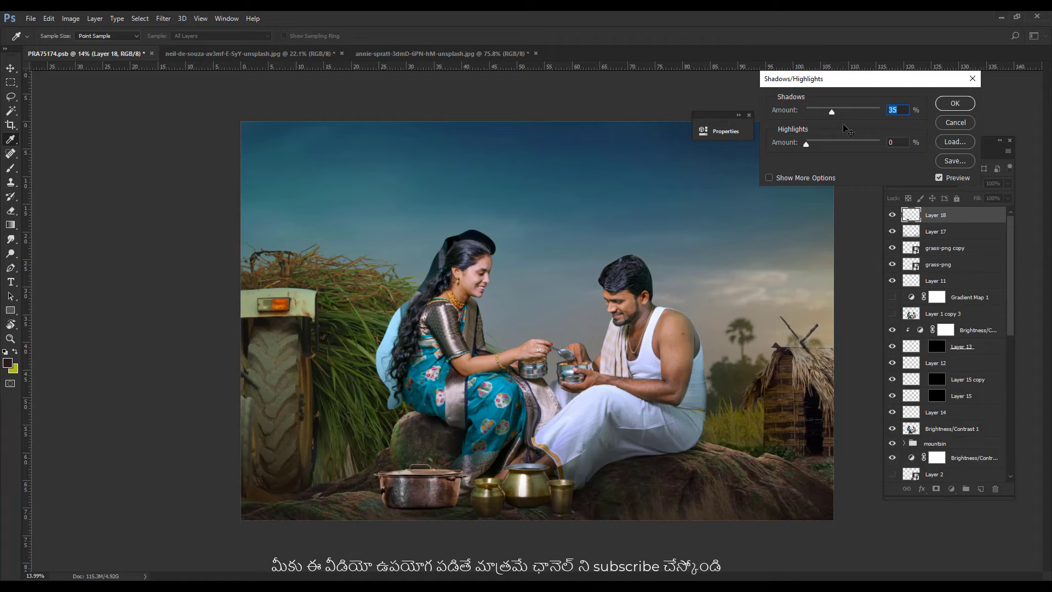
click(944, 107)
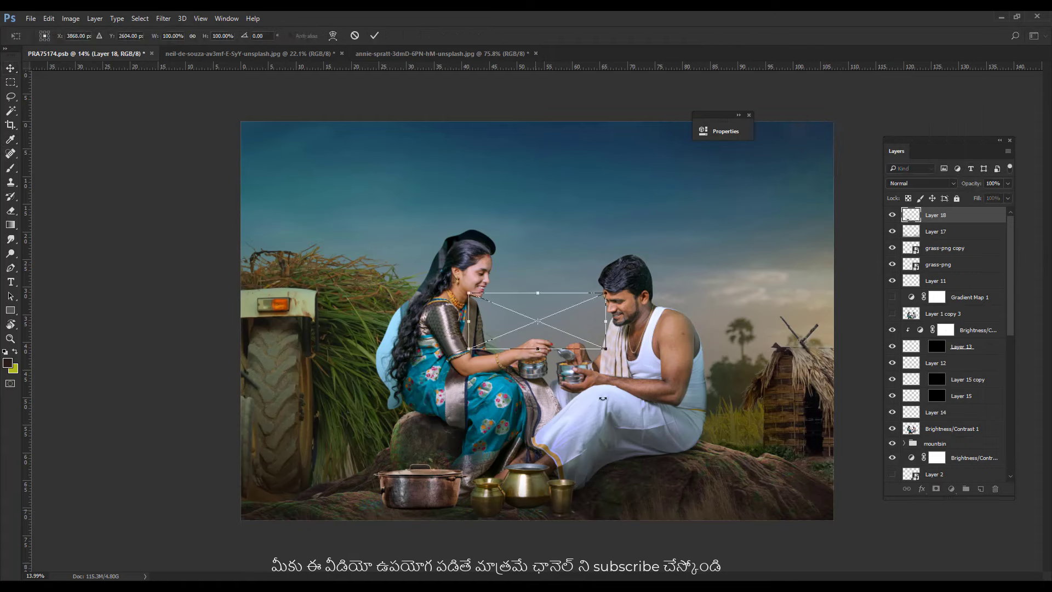
Place the pngwing.com leaf, tilt it and set it beside the pots at the bottom.
drag(537, 321, 733, 508)
key(Return)
mouse_move(926, 548)
mouse_down()
mouse_move(554, 518)
mouse_move(707, 432)
mouse_up()
key(ctrl+t)
drag(844, 439, 822, 387)
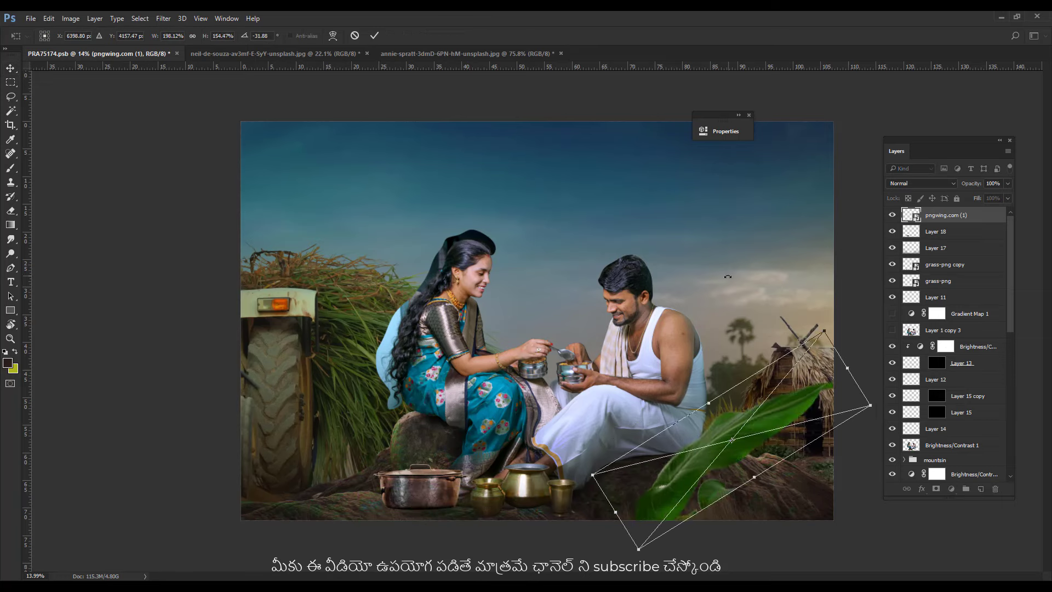
key(Return)
mouse_move(707, 460)
mouse_down()
mouse_move(400, 474)
mouse_move(477, 508)
mouse_up()
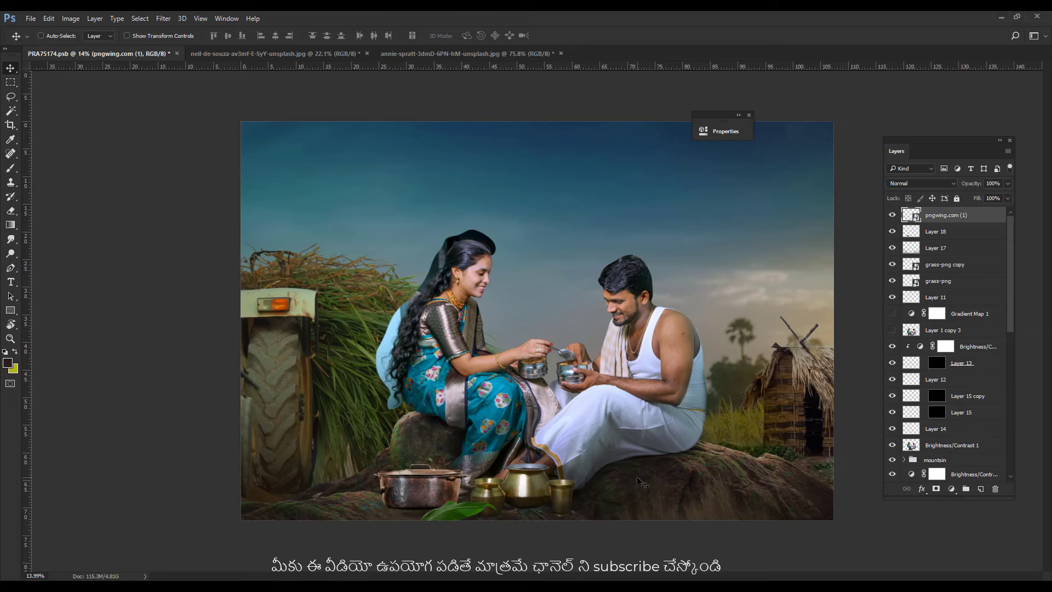
scroll(642, 482, down, 1)
scroll(948, 384, down, 5)
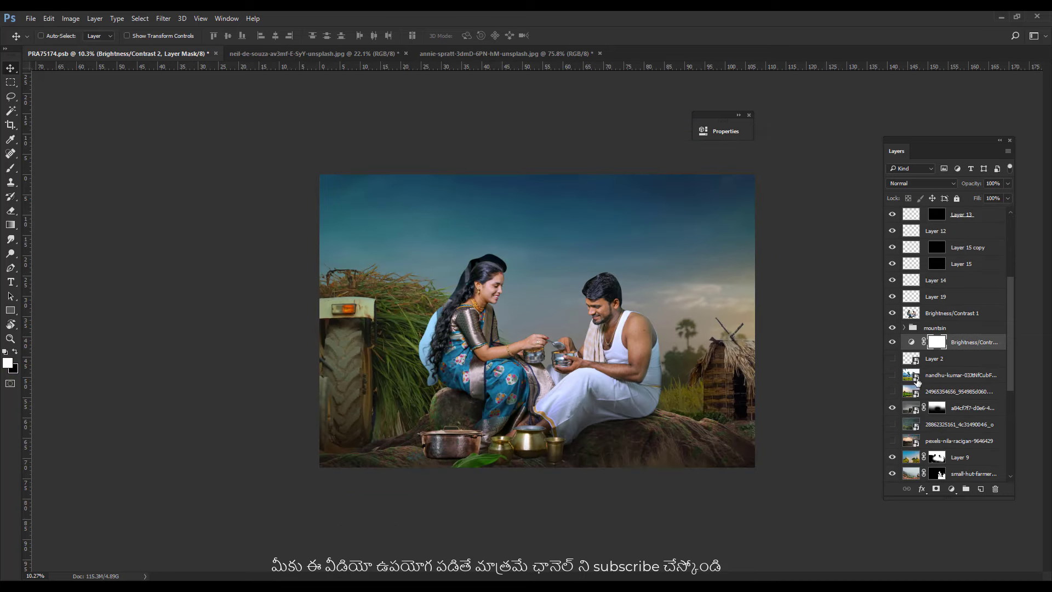
Paste the cloudy sky as a new layer and stretch it to about 140% to fill the frame.
click(916, 407)
key(ctrl+v)
key(ctrl+t)
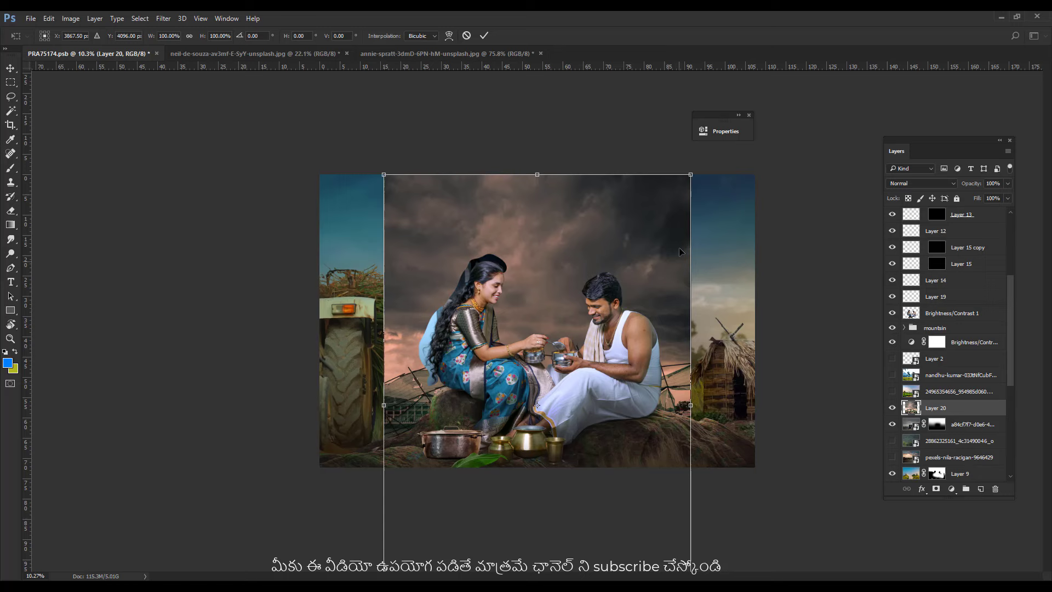
drag(719, 150, 778, 65)
drag(684, 264, 684, 351)
key(Return)
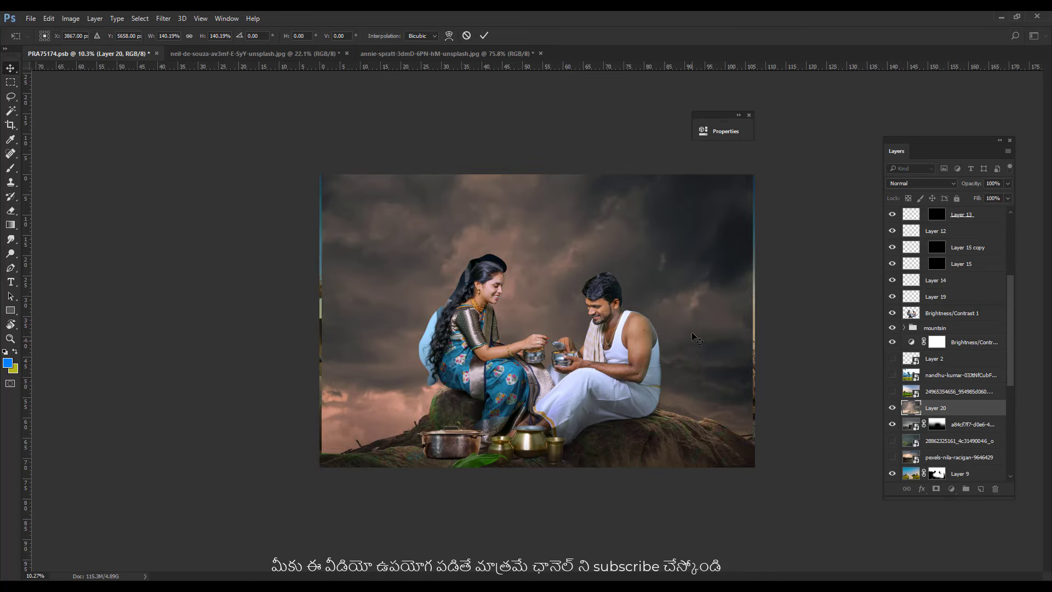
key(ctrl+t)
drag(752, 348, 765, 348)
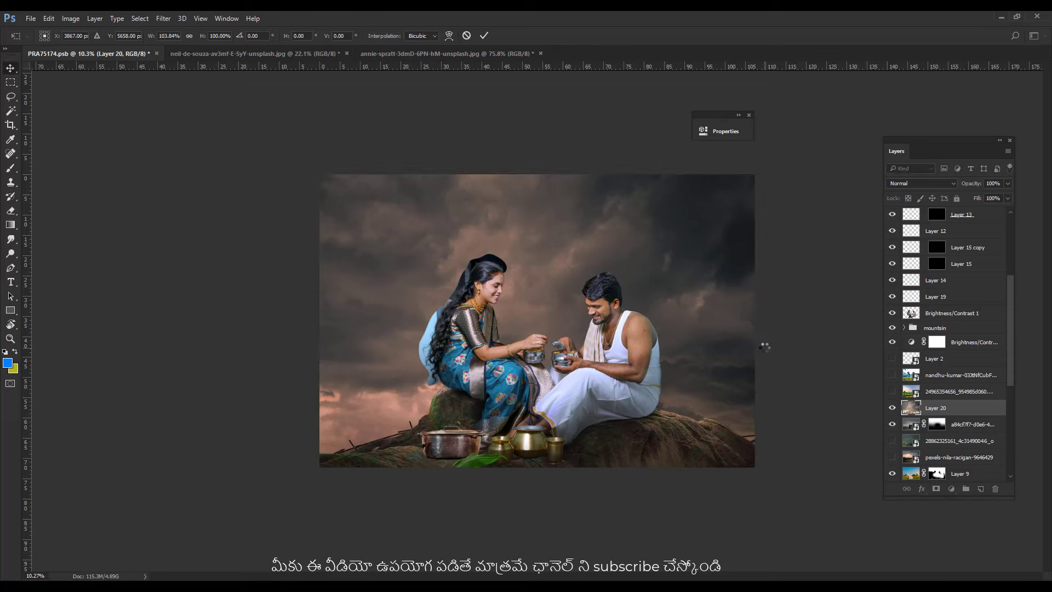
key(Return)
Send the sky layer to the bottom and blend it in Soft Light, comparing it on and off.
key(ctrl+shift+bracketleft)
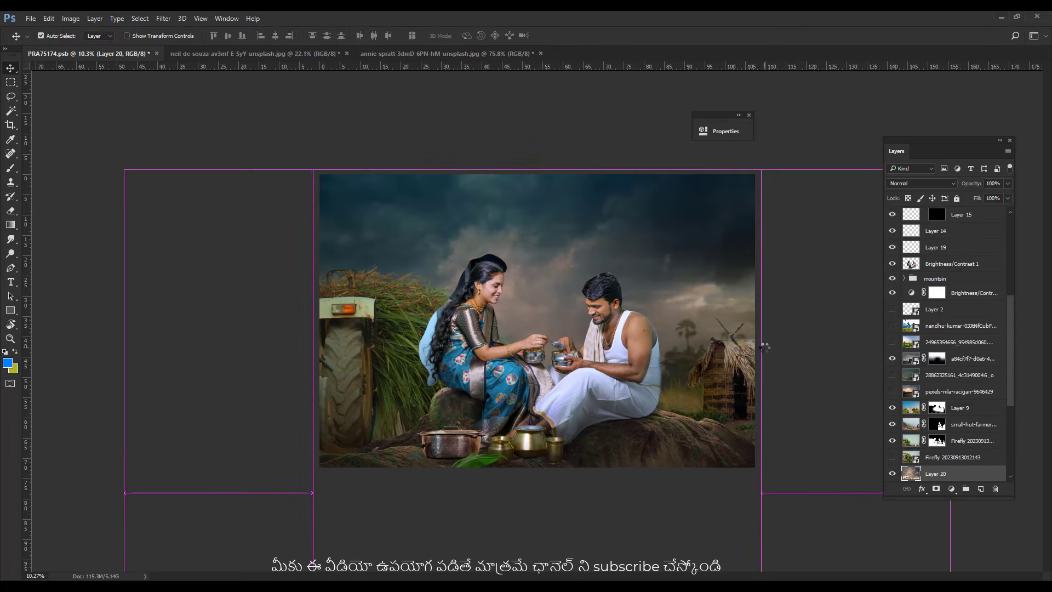
click(893, 474)
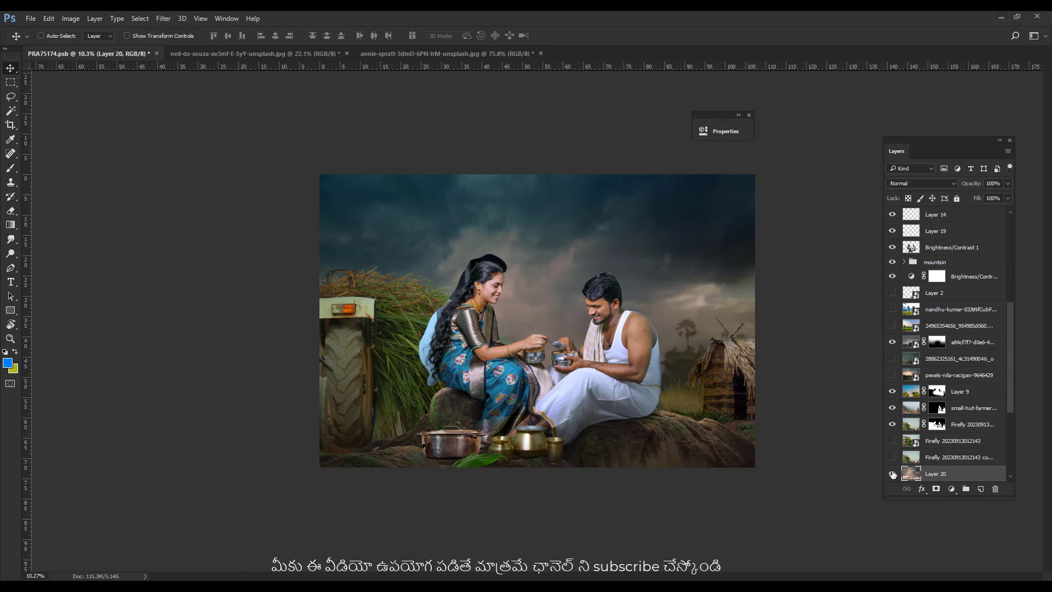
click(893, 474)
click(893, 474)
key(alt+shift+f)
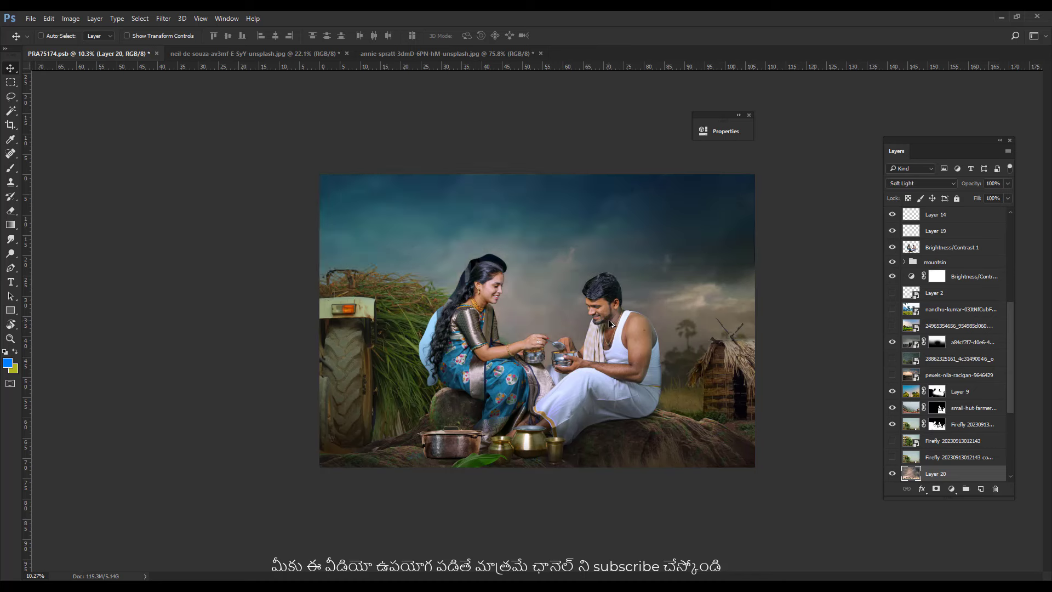
click(893, 474)
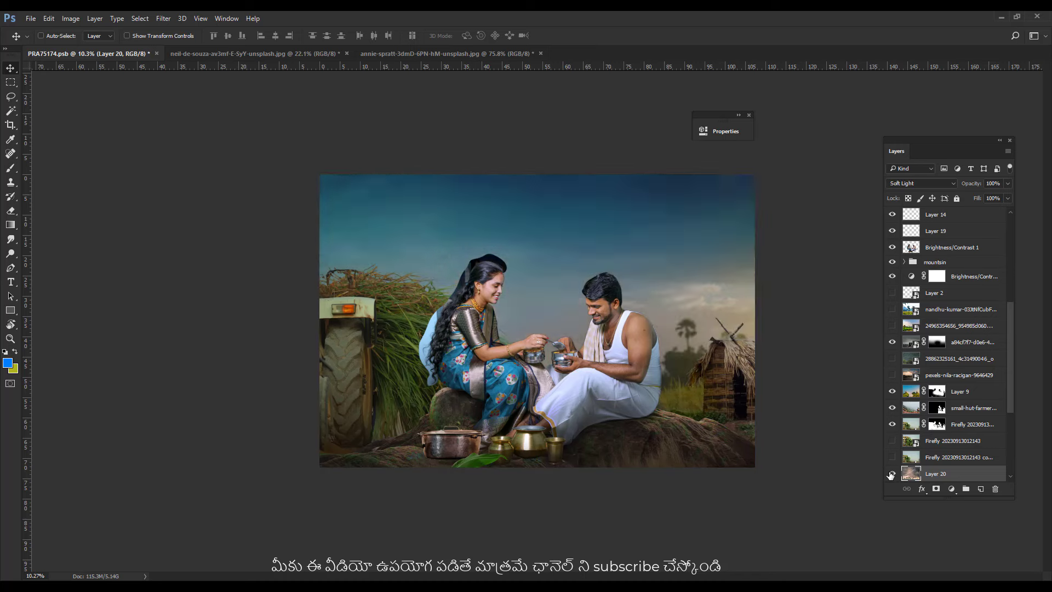
click(893, 474)
click(893, 475)
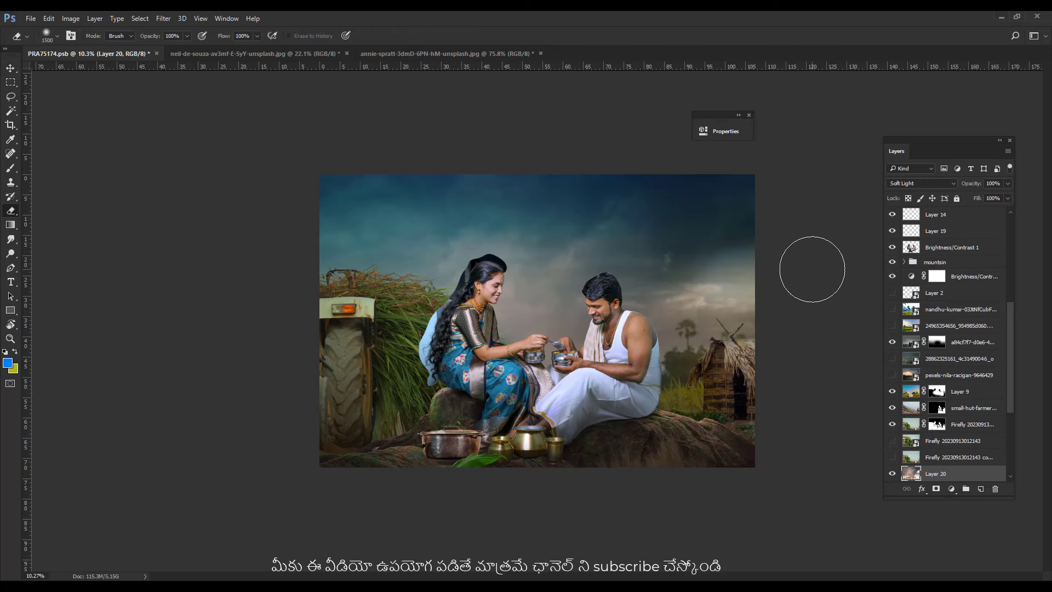
key(bracketleft)
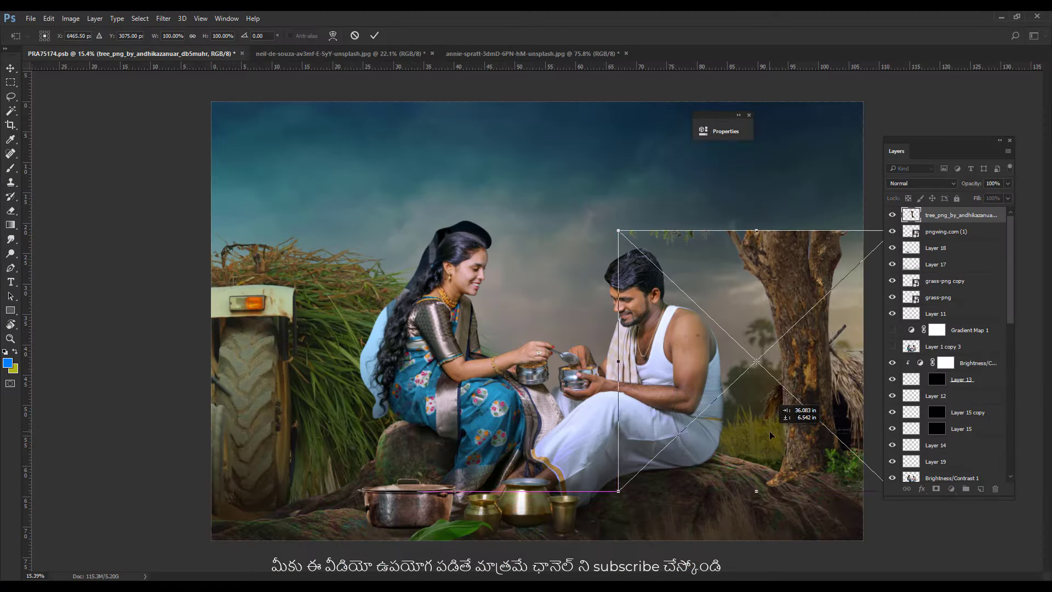
Enlarge the tree to about 152% and stretch it taller to about 164%.
drag(770, 436, 750, 429)
drag(599, 223, 393, 142)
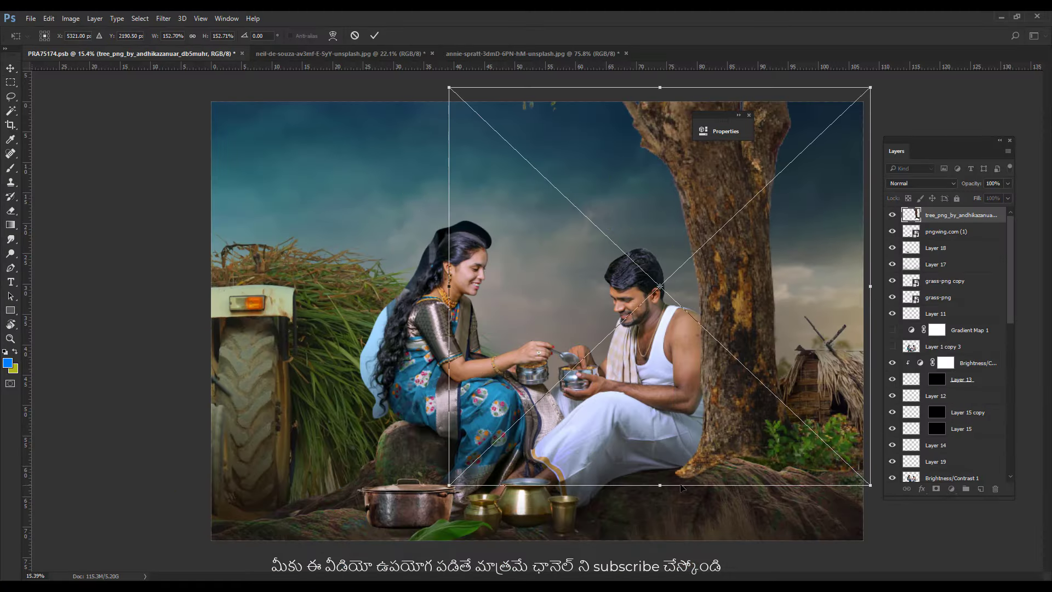
drag(681, 487, 685, 509)
drag(685, 329, 767, 328)
drag(746, 87, 746, 82)
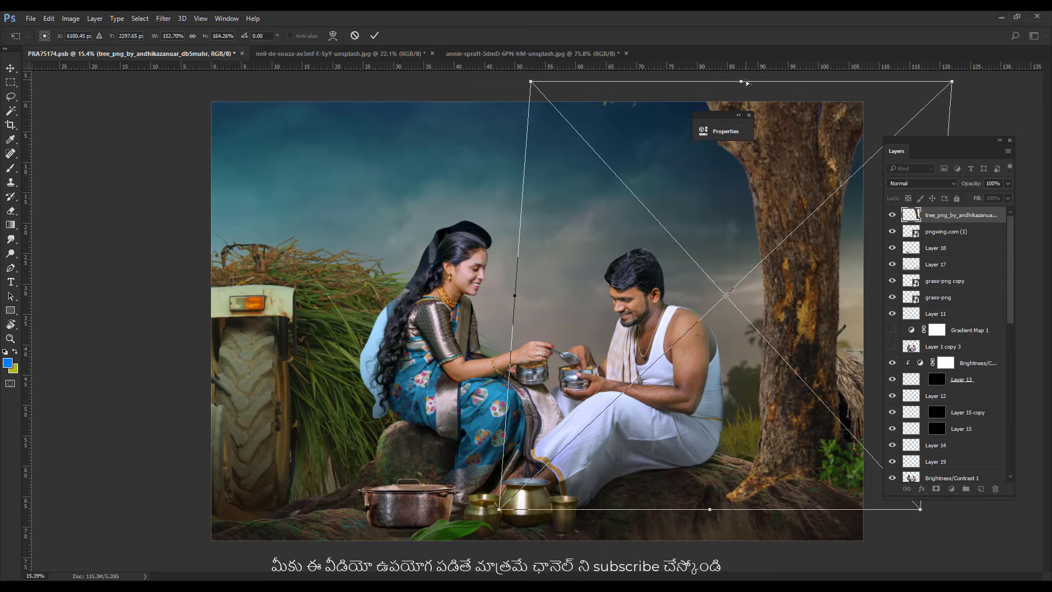
key(Return)
Raise the tree layer above the sky and move the tree left behind the woman.
key(ctrl+bracketleft)
key(ctrl+bracketleft)
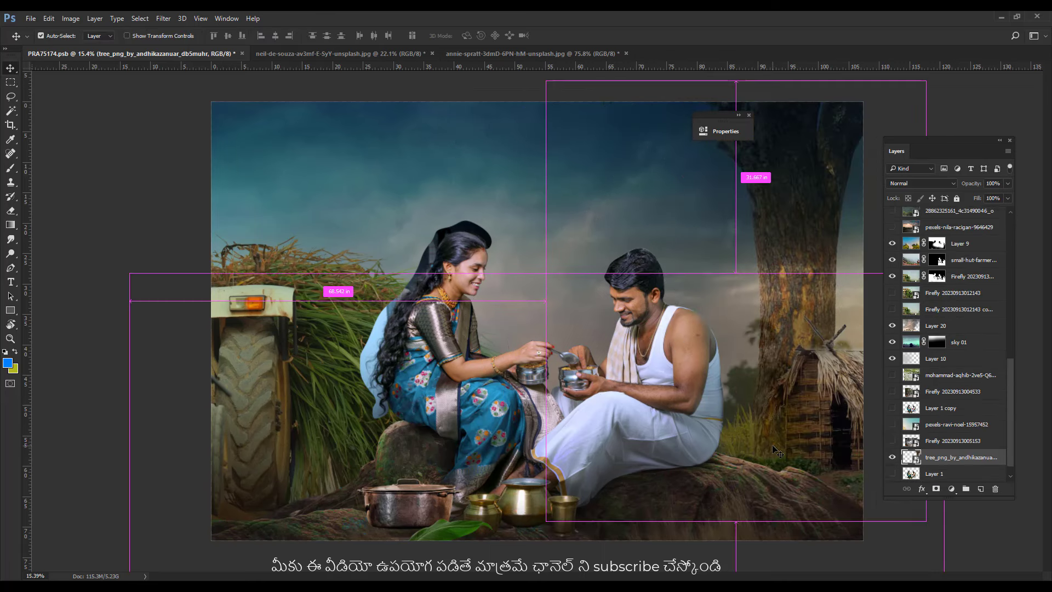
key(ctrl+bracketright)
key(ctrl+bracketright)
key(ctrl+bracketright)
key(ctrl+bracketright)
key(ctrl+bracketright)
key(ctrl+bracketright)
key(ctrl+bracketright)
key(ctrl+bracketright)
key(ctrl+bracketright)
key(ctrl+bracketright)
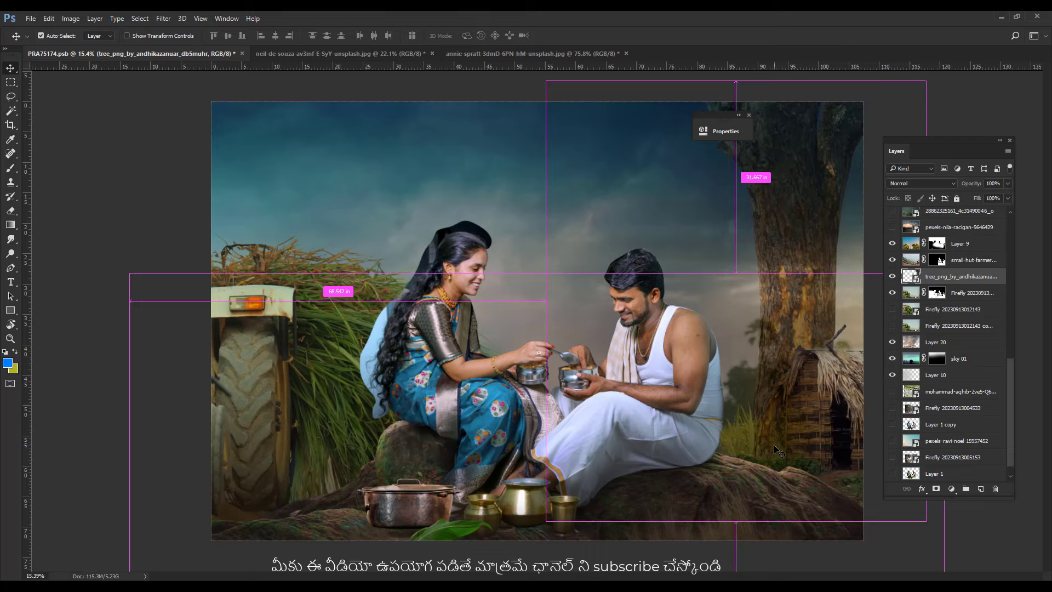
key(ctrl+bracketright)
key(ctrl+bracketright)
key(ctrl+bracketright)
key(ctrl+minus)
key(ctrl+minus)
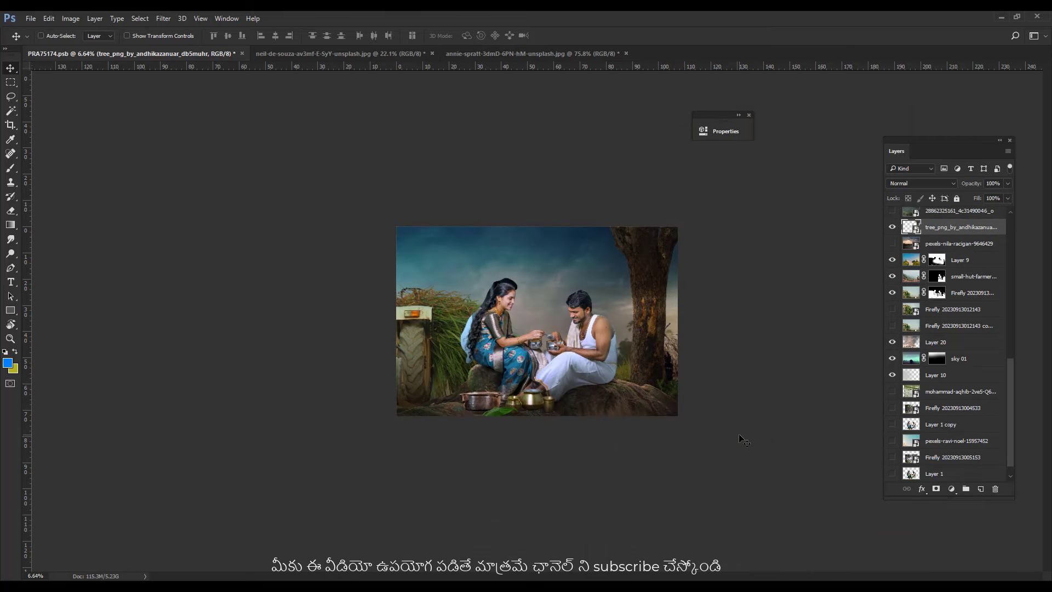
key(ctrl+plus)
mouse_move(780, 452)
mouse_down()
mouse_move(753, 378)
mouse_move(665, 352)
mouse_up()
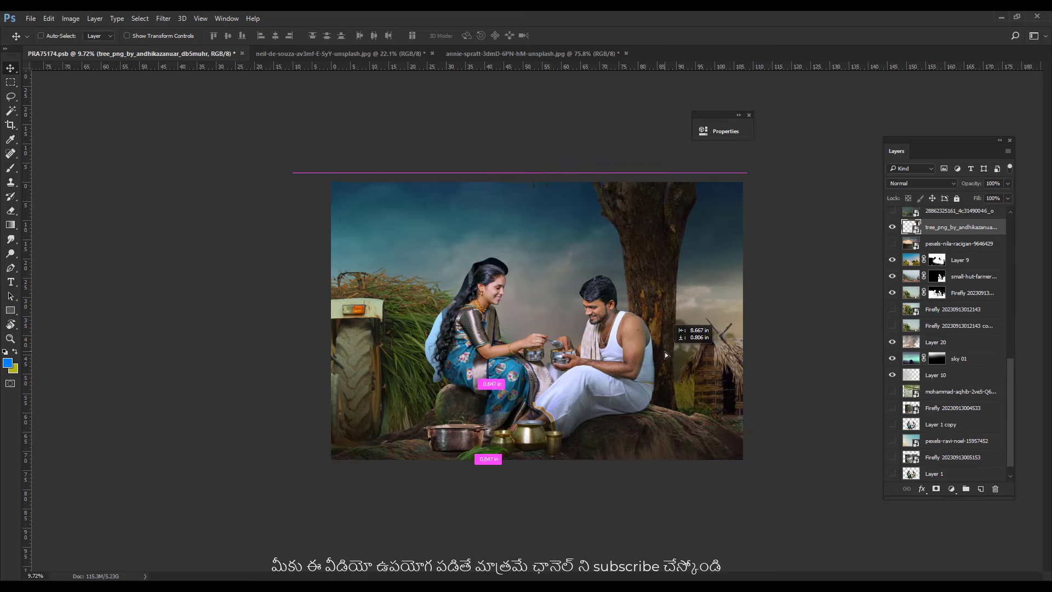
key(ctrl+minus)
key(ctrl+plus)
key(ctrl+plus)
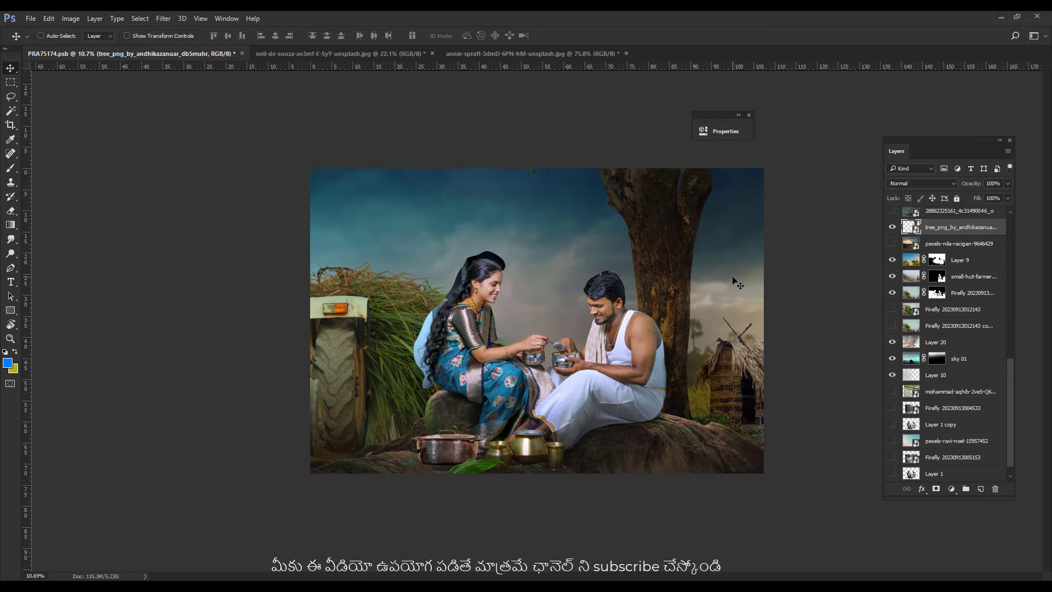
drag(733, 278, 759, 374)
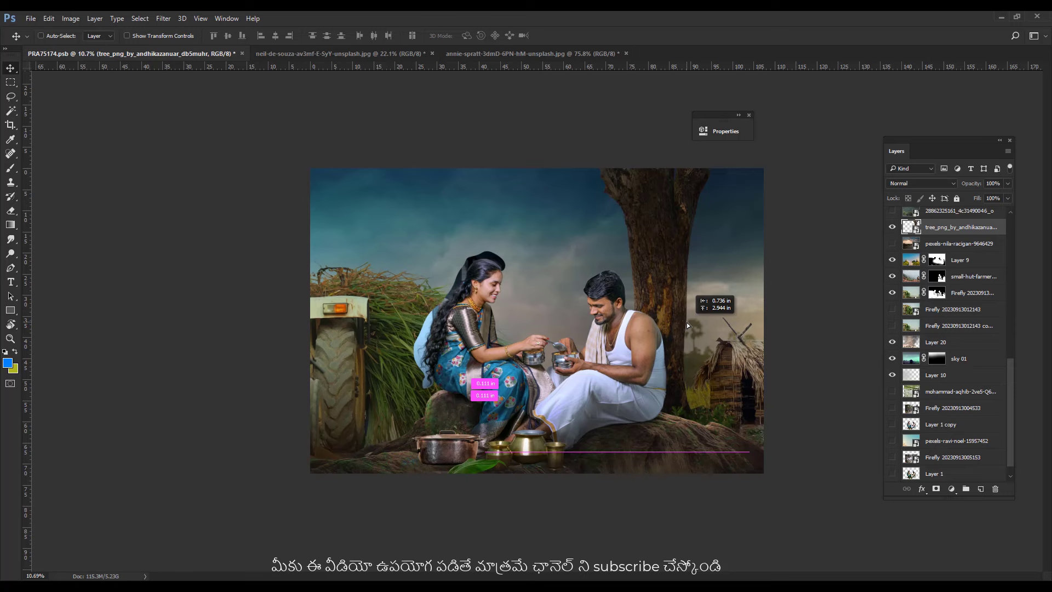
mouse_move(691, 416)
mouse_down()
mouse_move(741, 422)
mouse_move(782, 378)
mouse_up()
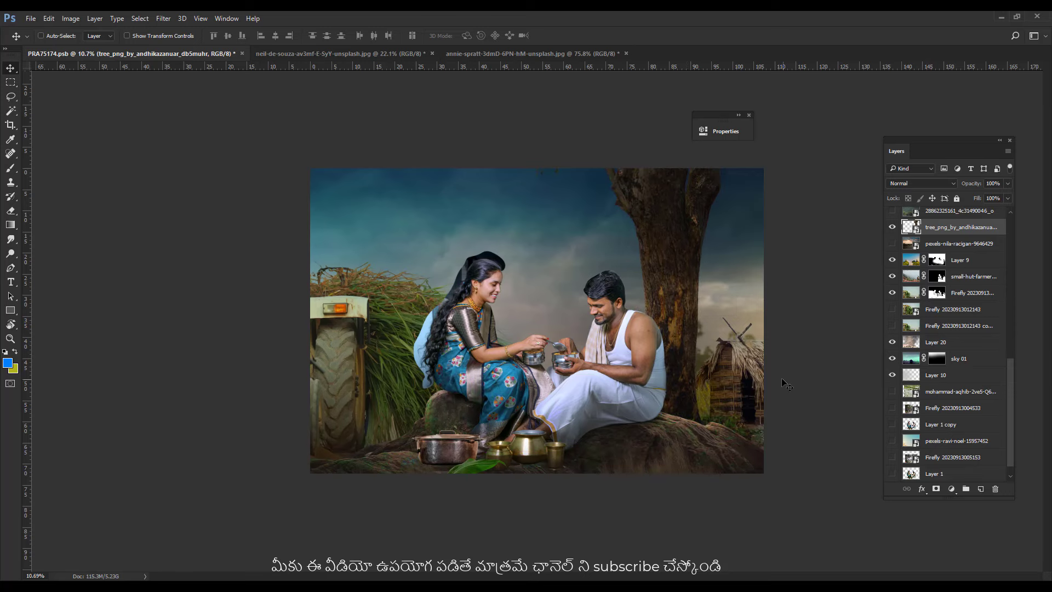
click(892, 227)
drag(698, 348, 559, 379)
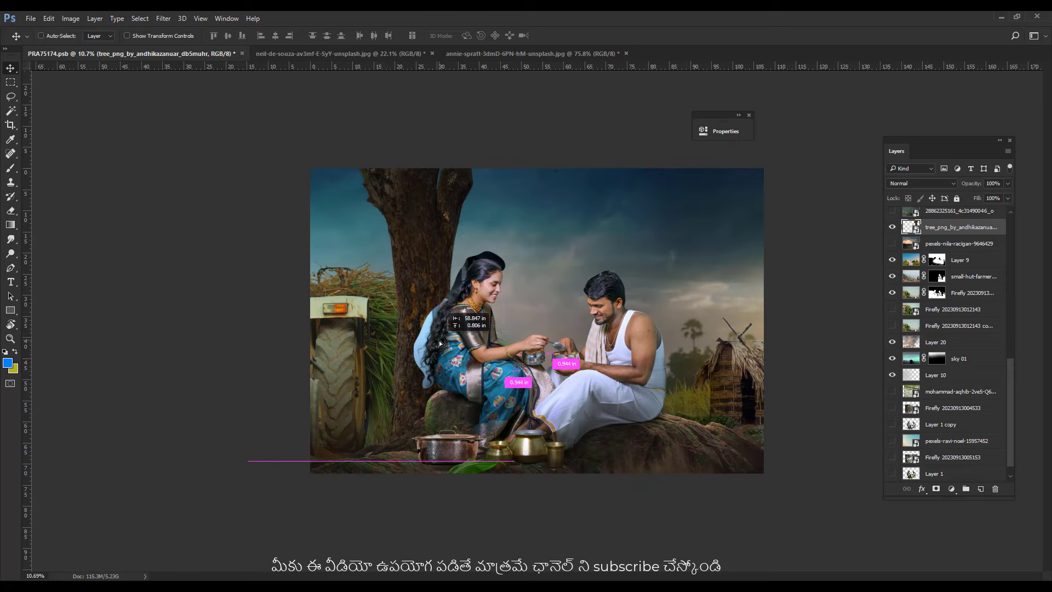
Clip a Brightness/Contrast adjustment (brightness −150, contrast −50) to the tree, then ready a smaller eraser.
click(951, 488)
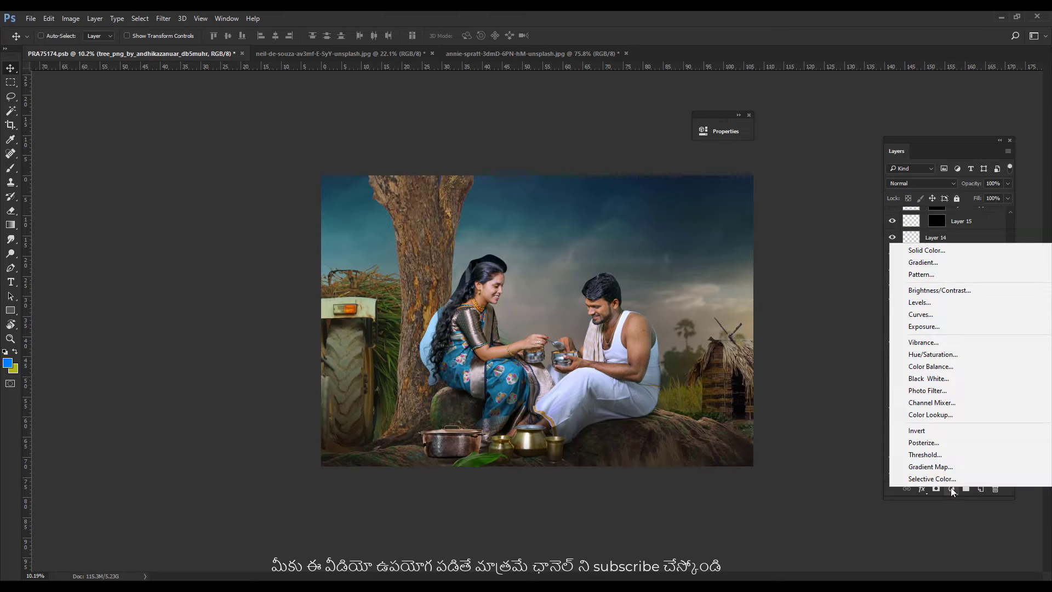
click(956, 292)
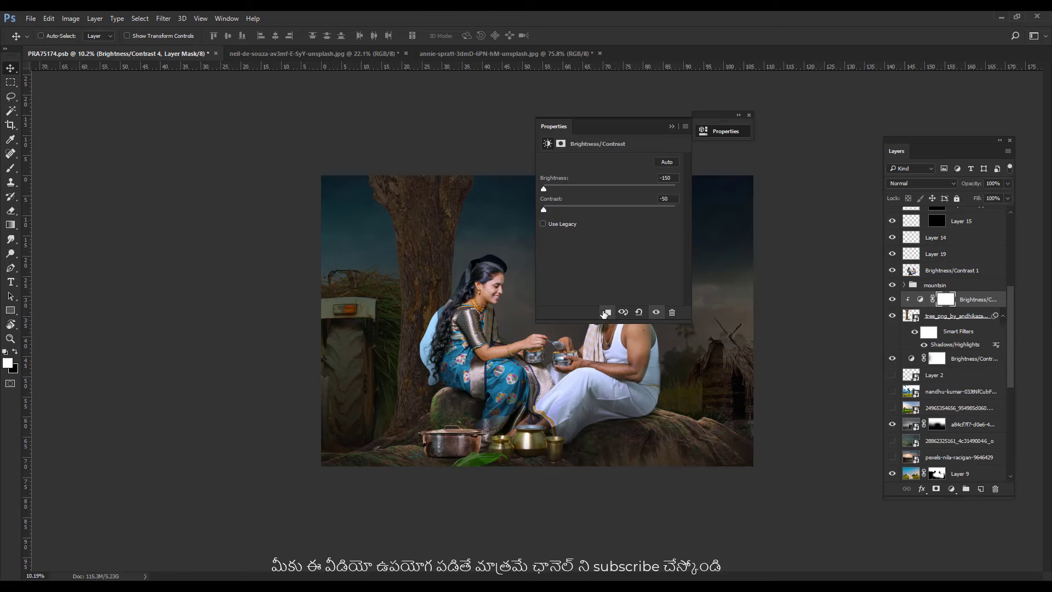
click(605, 313)
click(405, 235)
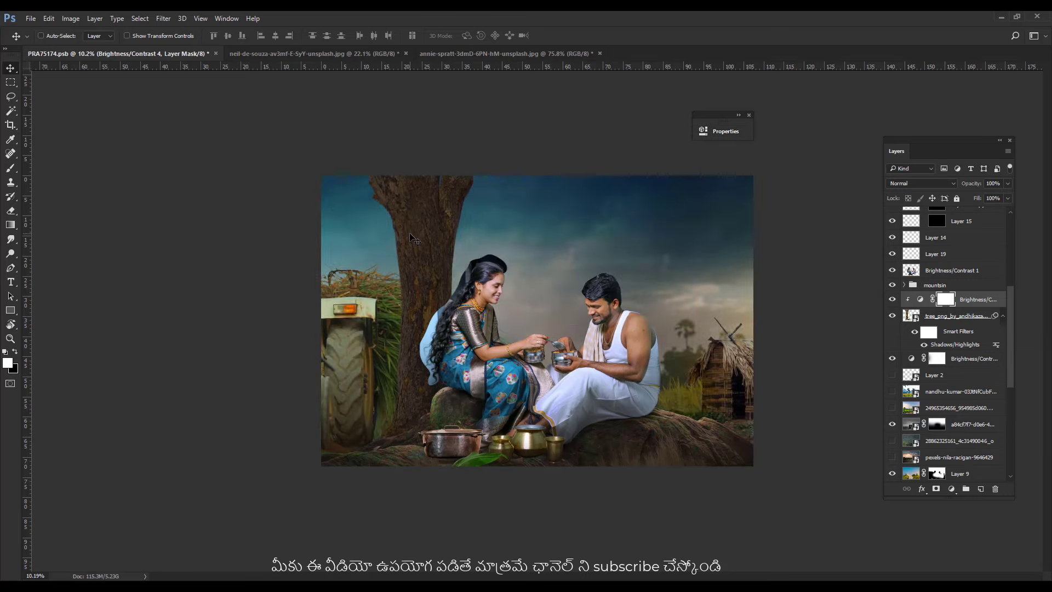
key(e)
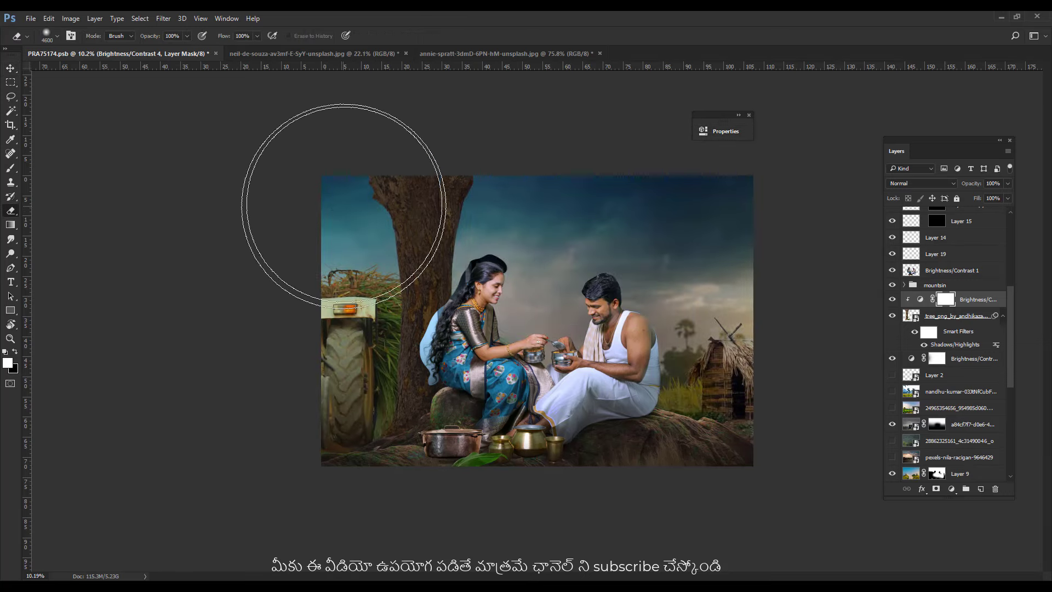
key(bracketleft)
key(bracketleft)
key(bracketleft)
key(bracketleft)
key(bracketleft)
key(bracketleft)
key(bracketleft)
key(bracketleft)
key(bracketleft)
key(bracketleft)
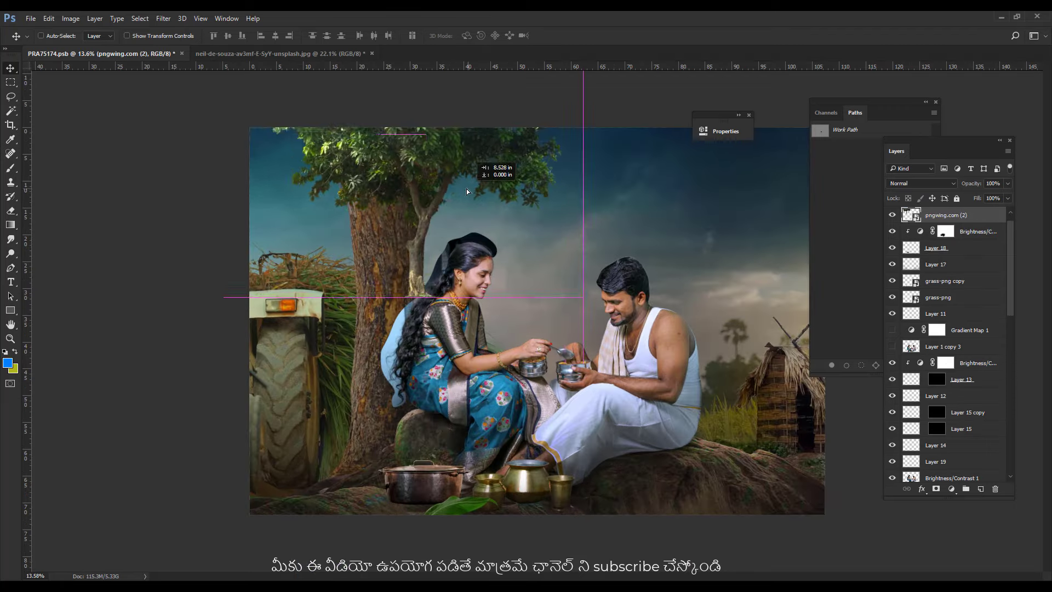
Send the pngwing.com (2) foliage behind the main tree, duplicate it, rotate the copy about 14° and move it left.
key(ctrl+bracketleft)
key(ctrl+bracketleft)
key(ctrl+bracketleft)
key(ctrl+bracketleft)
key(ctrl+bracketleft)
key(ctrl+bracketleft)
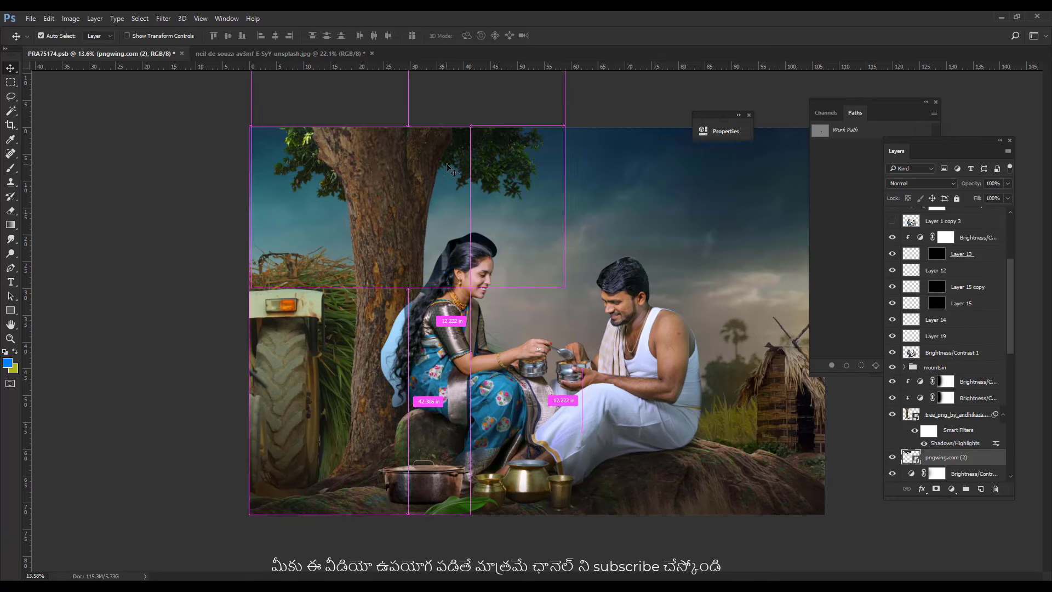
key(ctrl+j)
key(ctrl+shift+bracketright)
key(ctrl+t)
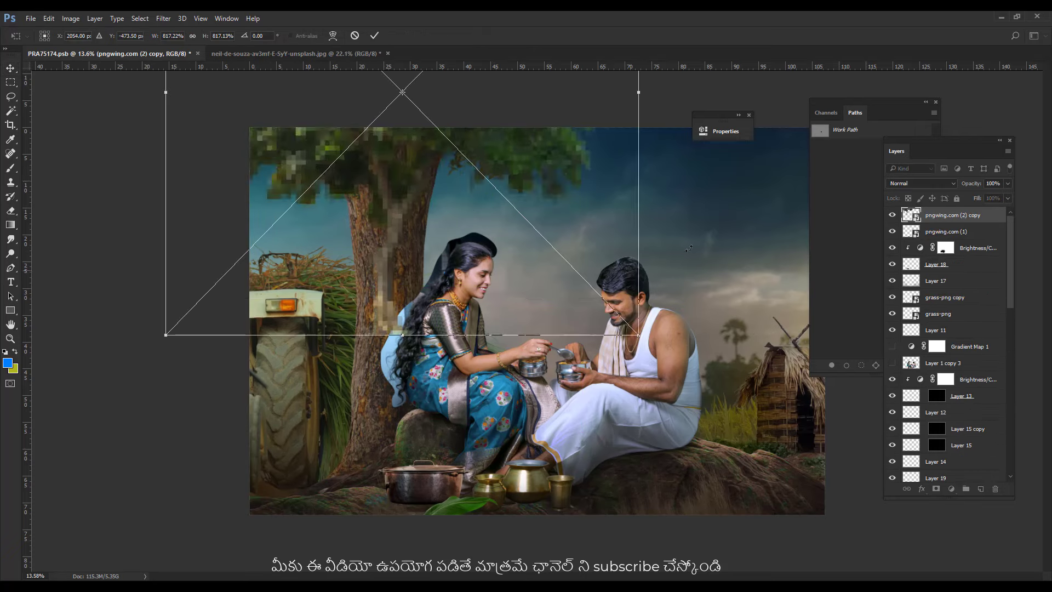
drag(641, 131, 668, 190)
key(Return)
mouse_move(405, 219)
mouse_down()
mouse_move(329, 280)
mouse_move(493, 249)
mouse_up()
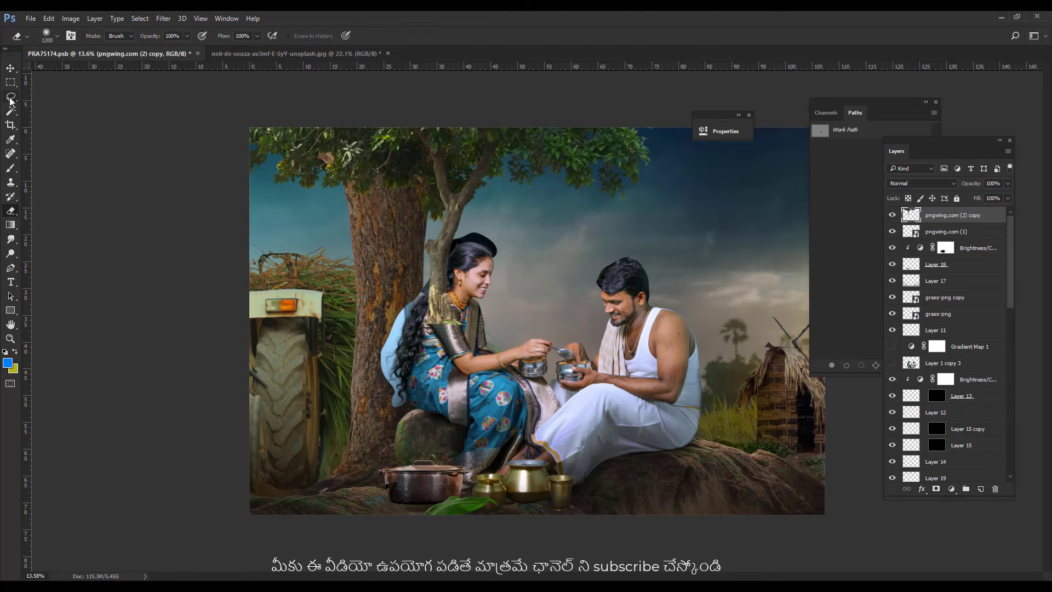
Turn on layer auto-select and move the foliage copy down into the image.
click(40, 36)
scroll(629, 239, down, 3)
key(ctrl+t)
mouse_move(630, 240)
mouse_down()
mouse_move(534, 147)
mouse_move(643, 244)
mouse_up()
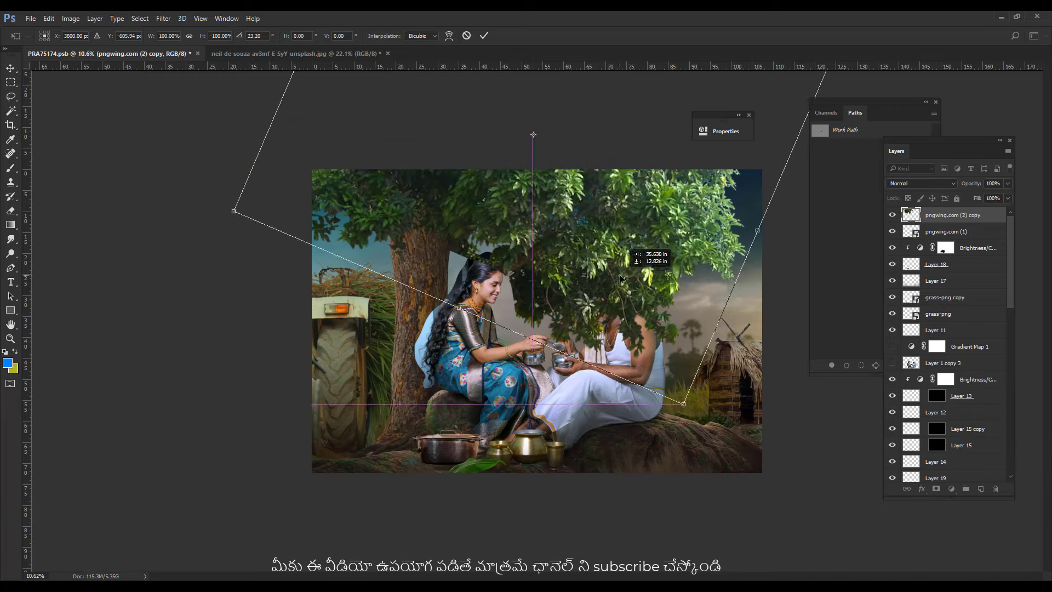
key(Return)
key(m)
Duplicate the foliage copy again and flip the new copy horizontally.
key(v)
key(ctrl+j)
key(ctrl+t)
right_click(492, 193)
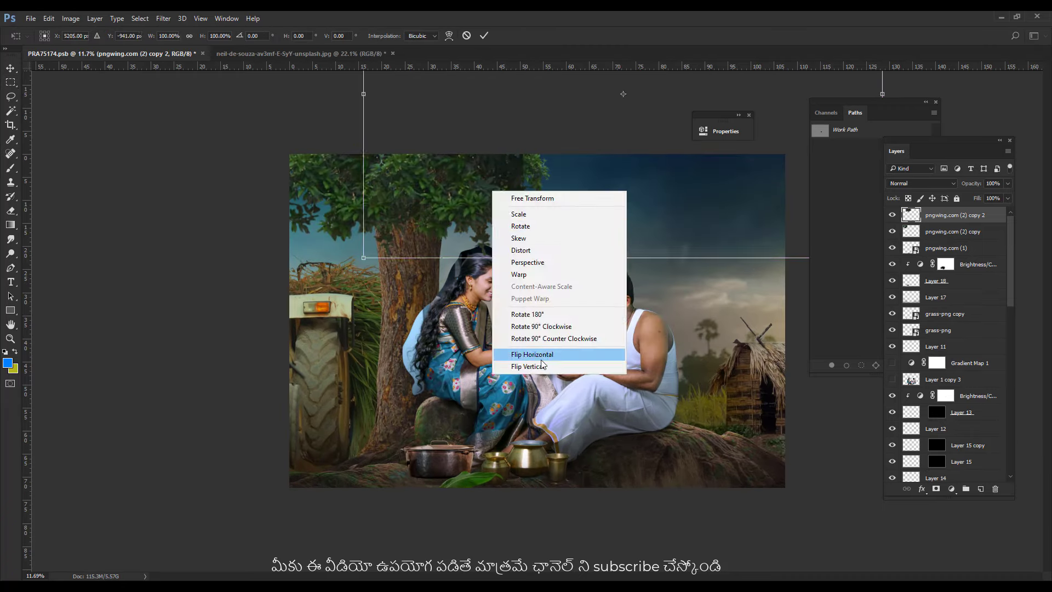
mouse_move(607, 287)
mouse_down()
mouse_move(524, 199)
mouse_move(617, 189)
mouse_up()
key(Return)
key(ctrl+t)
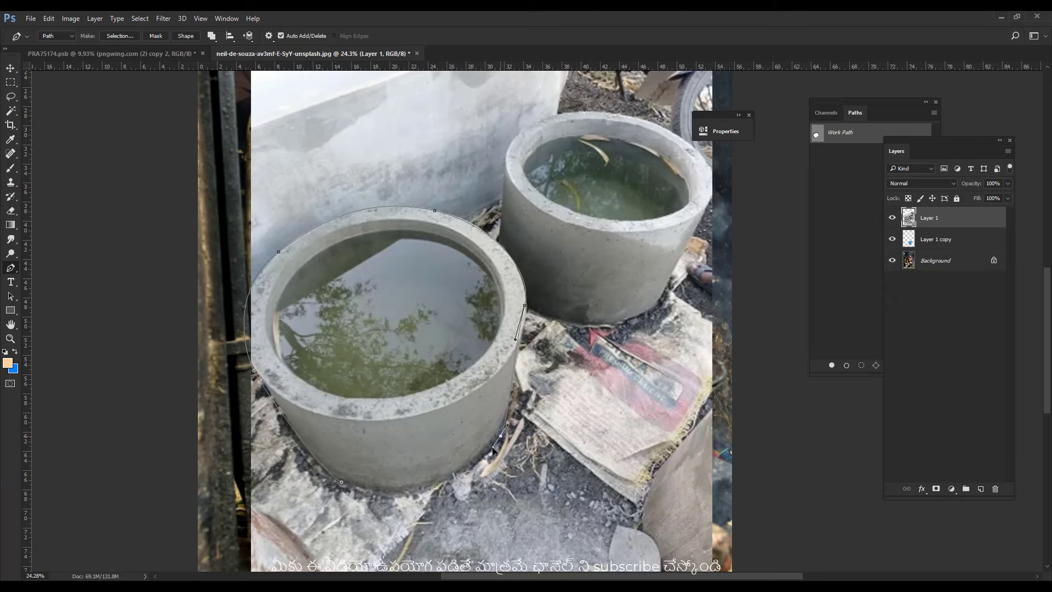
Load the pen path around the left concrete pot as a selection.
key(ctrl+Return)
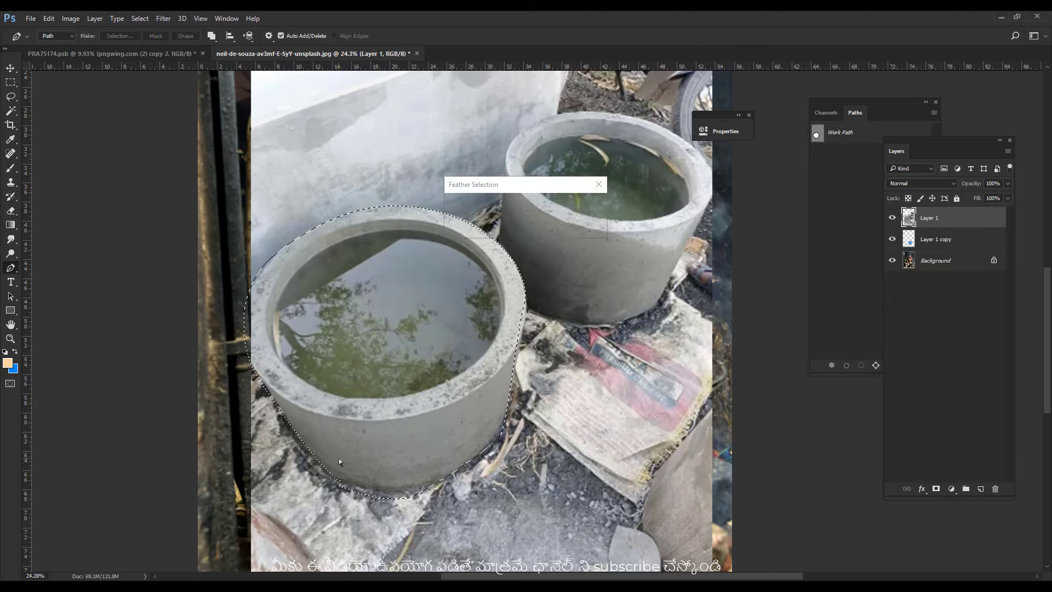
Paste the pot into the composite and squash it with perspective into a wide, shallow basin.
key(ctrl+v)
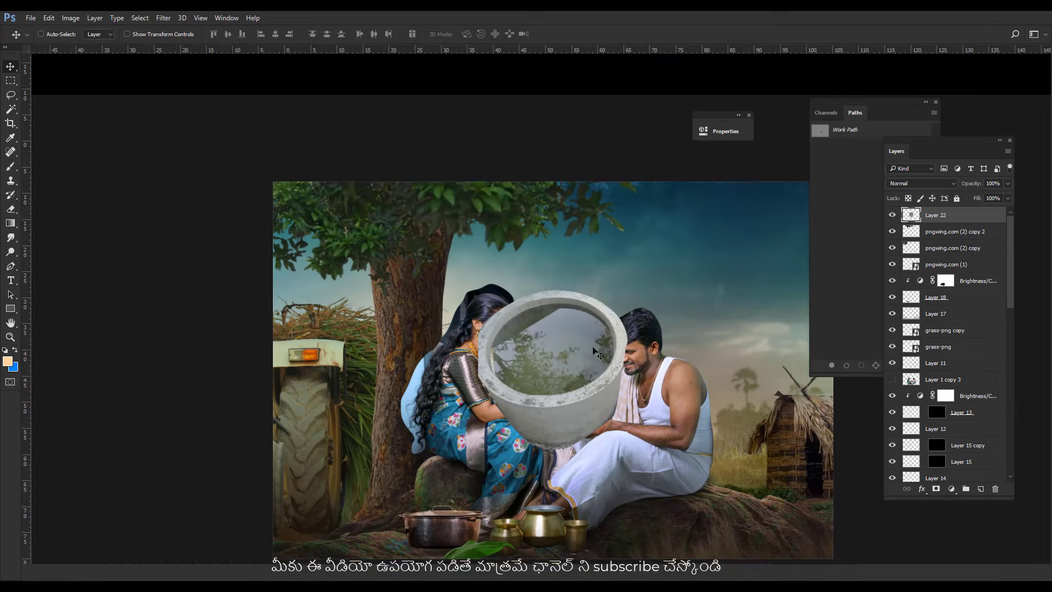
drag(571, 365, 577, 463)
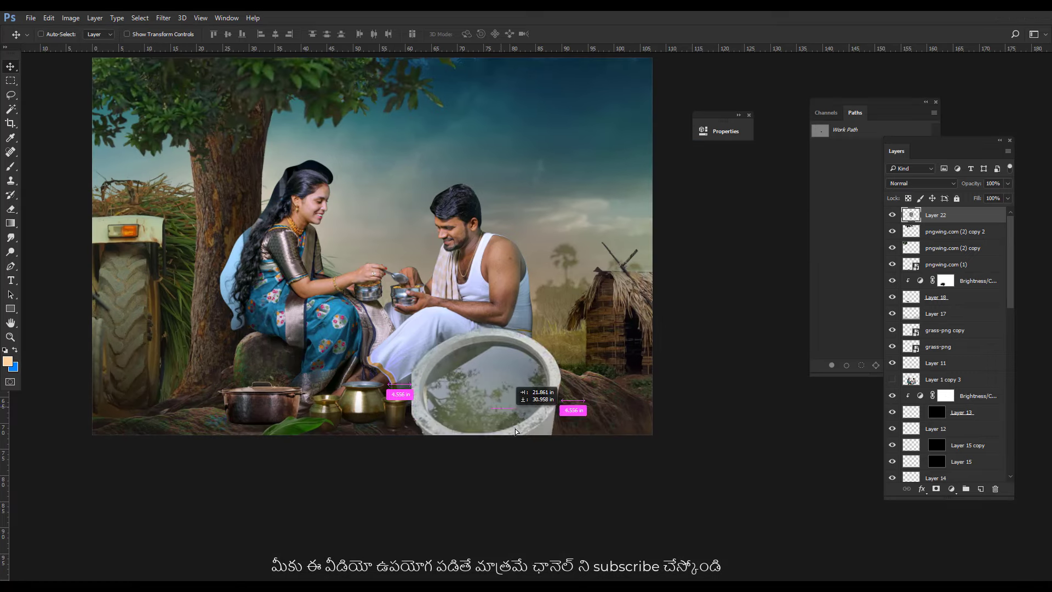
key(ctrl+t)
drag(628, 346, 605, 390)
drag(479, 345, 506, 383)
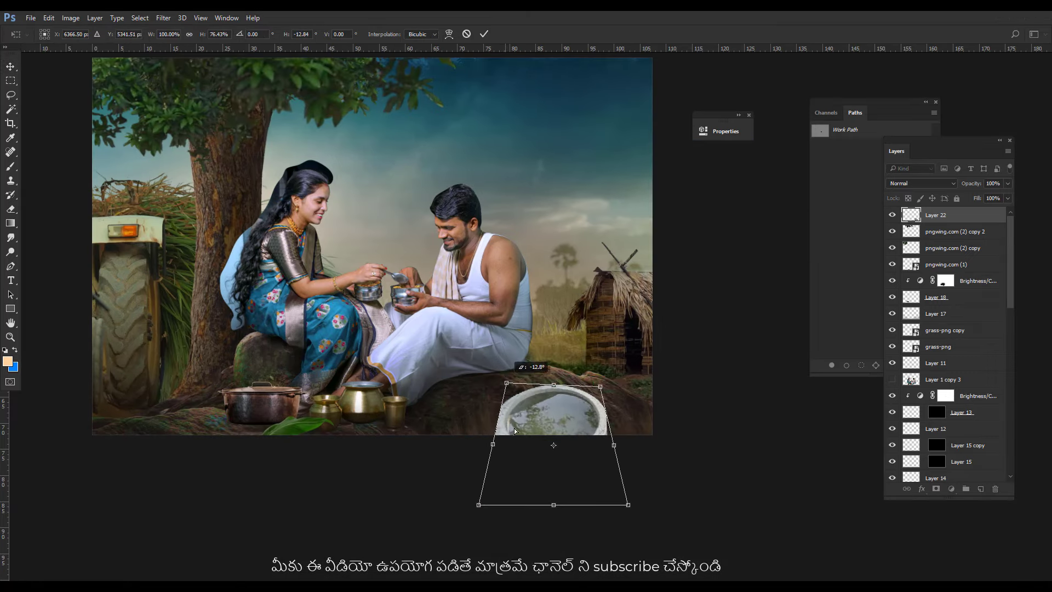
drag(553, 505, 533, 459)
drag(617, 456, 614, 466)
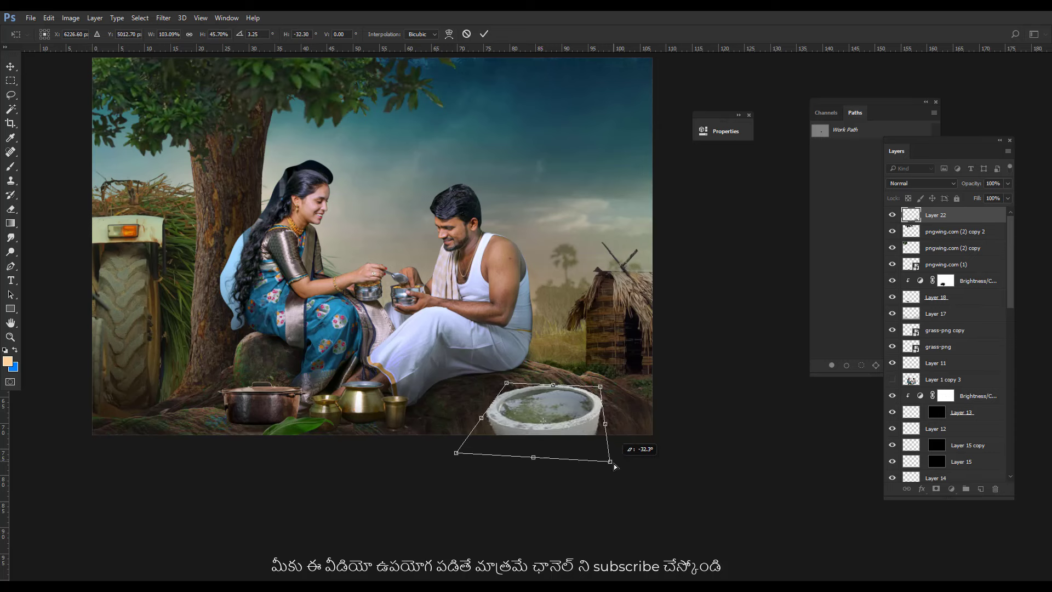
mouse_move(608, 423)
mouse_down()
mouse_move(648, 420)
mouse_move(639, 384)
mouse_move(623, 403)
mouse_move(701, 406)
mouse_up()
Flip the basin vertically and place it at the bottom right beside the man's rock.
right_click(609, 416)
click(633, 410)
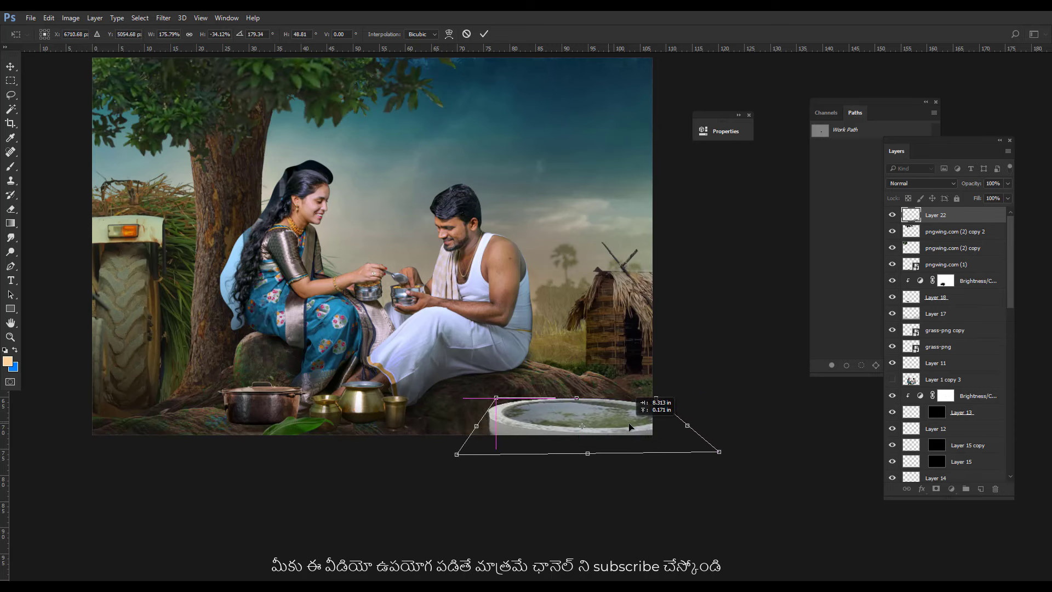
mouse_move(570, 422)
mouse_down()
mouse_move(651, 422)
mouse_move(651, 405)
mouse_up()
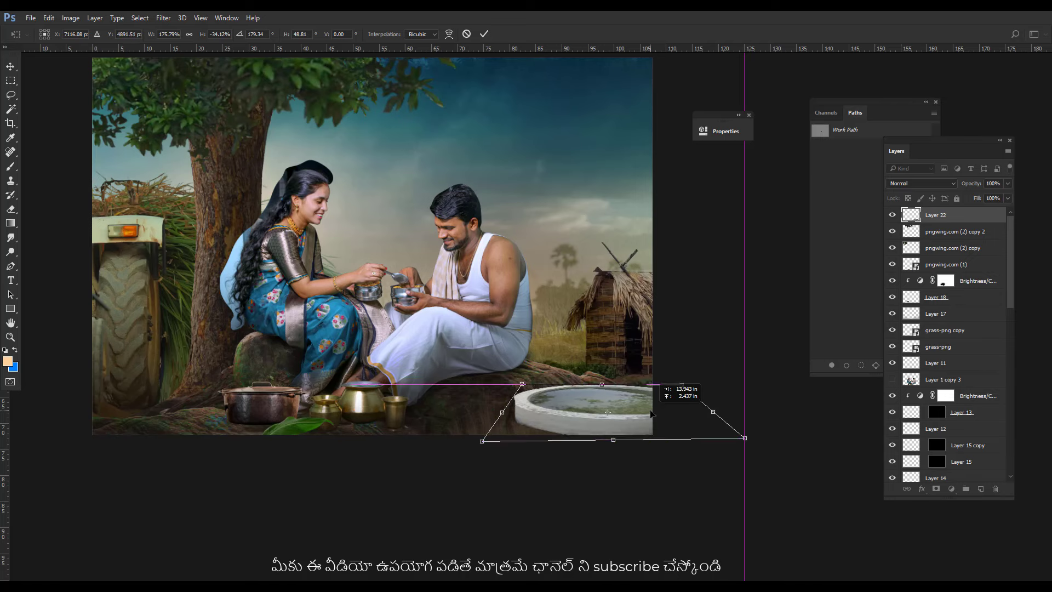
key(Return)
scroll(557, 320, up, 5)
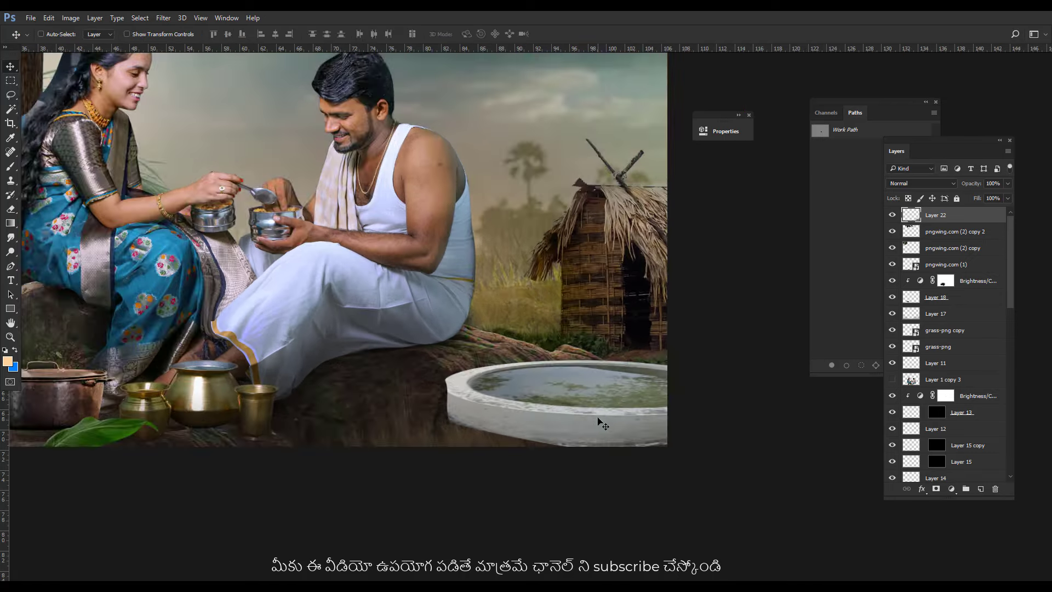
drag(557, 321, 557, 329)
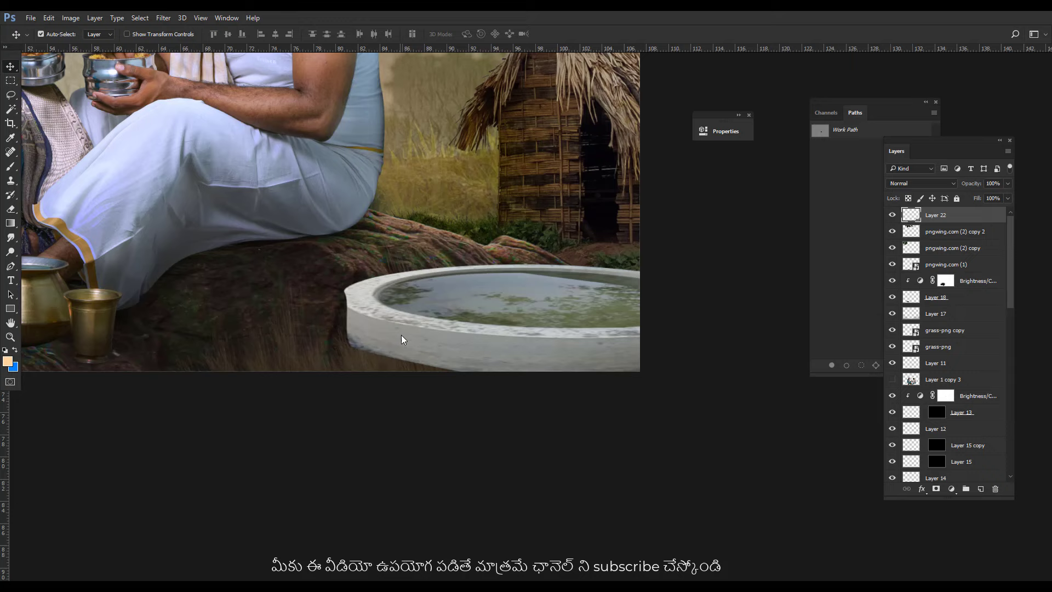
Warp the basin's rim in Liquify with the Forward Warp brush at size 800 and apply it.
key(ctrl+shift+x)
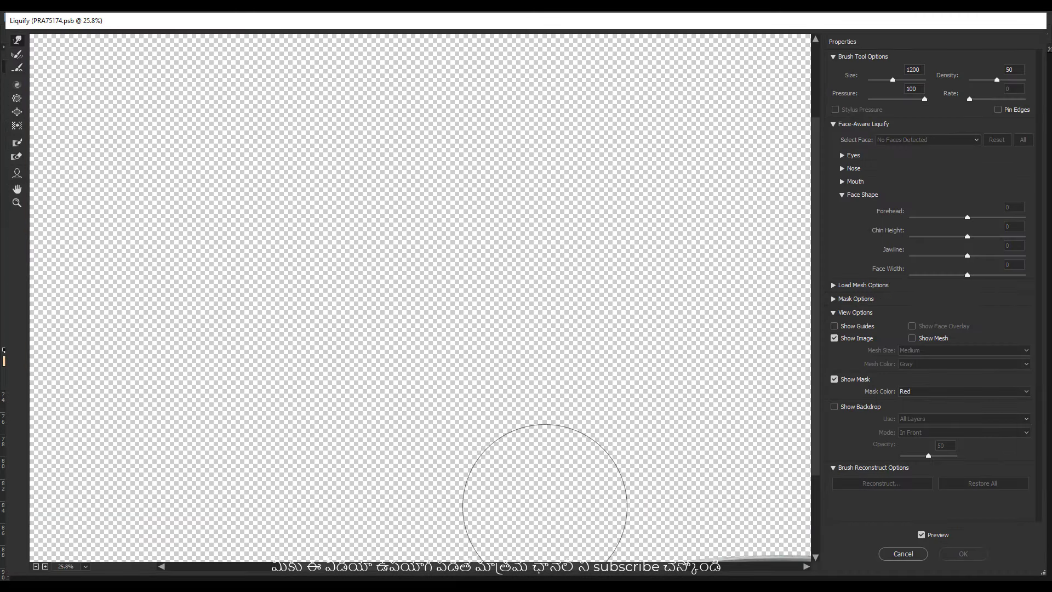
key(bracketleft)
key(bracketleft)
key(bracketleft)
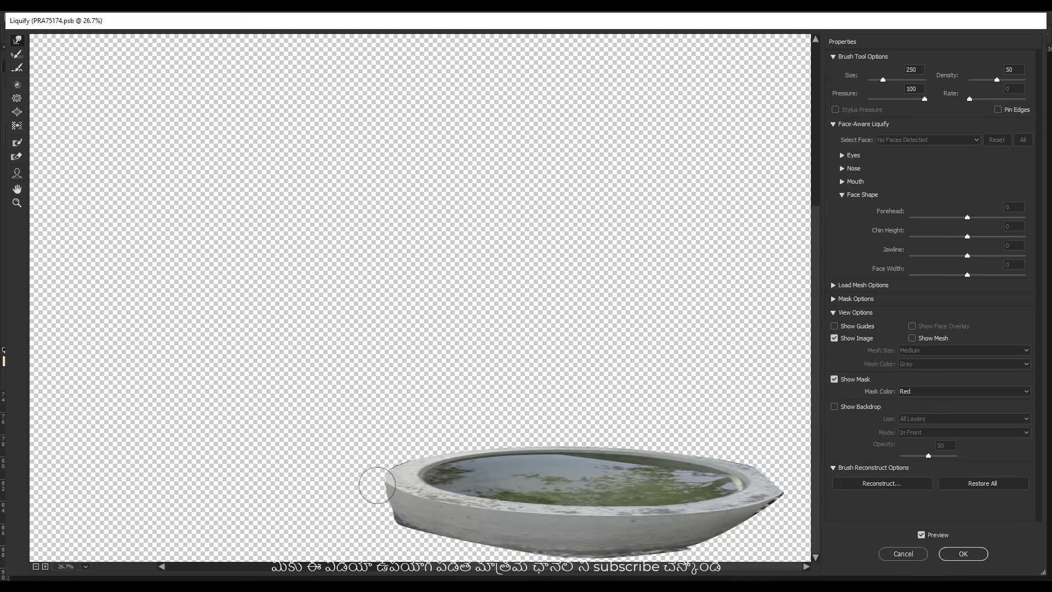
scroll(383, 493, down, 3)
key(bracketright)
key(bracketright)
key(bracketright)
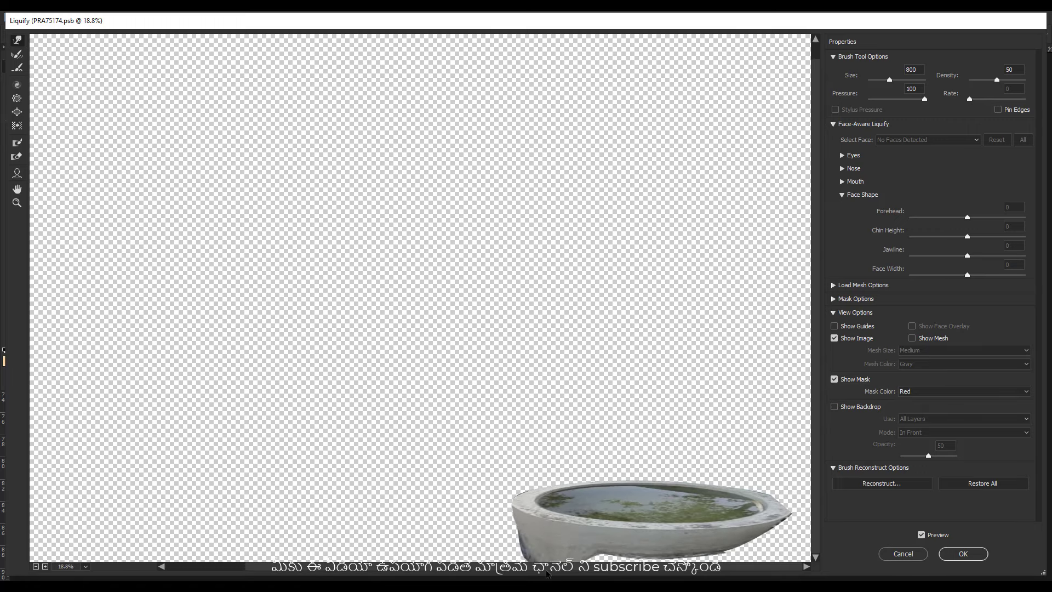
scroll(529, 550, down, 1)
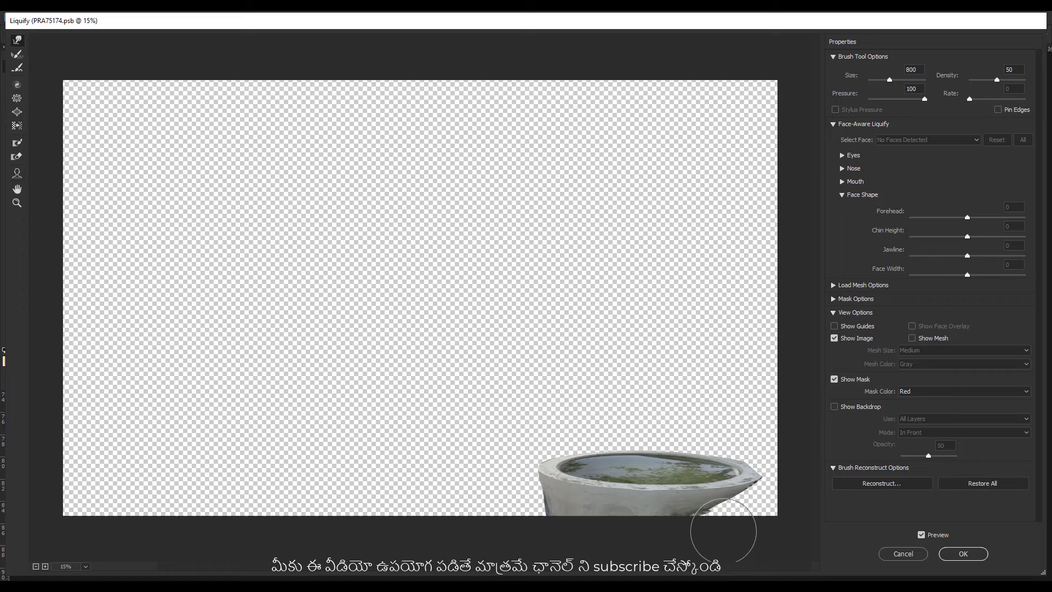
key(Return)
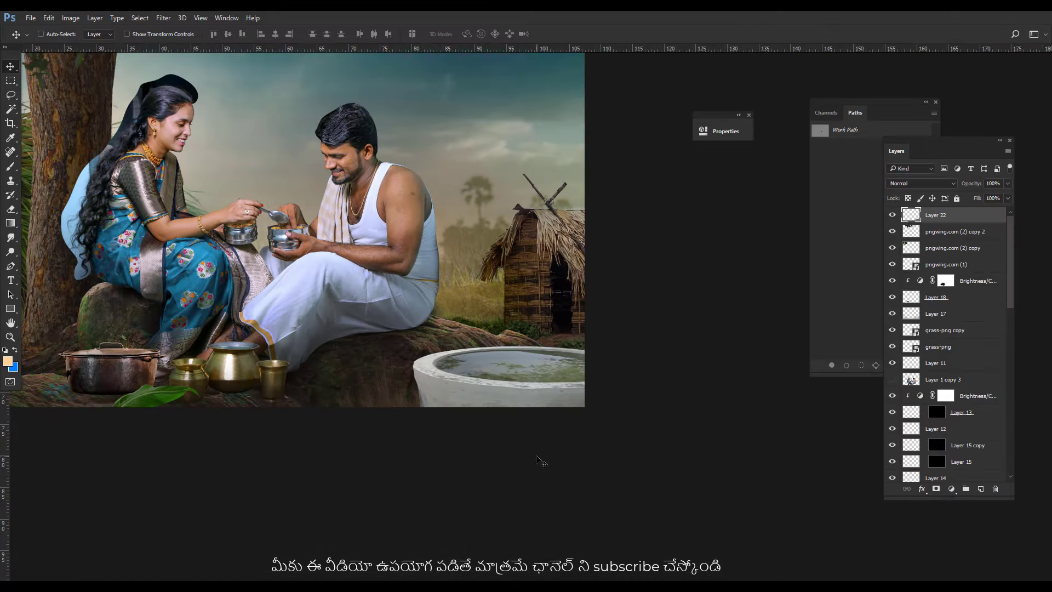
Clip a Brightness/Contrast adjustment to the basin and set its brightness to −150.
click(953, 490)
click(954, 290)
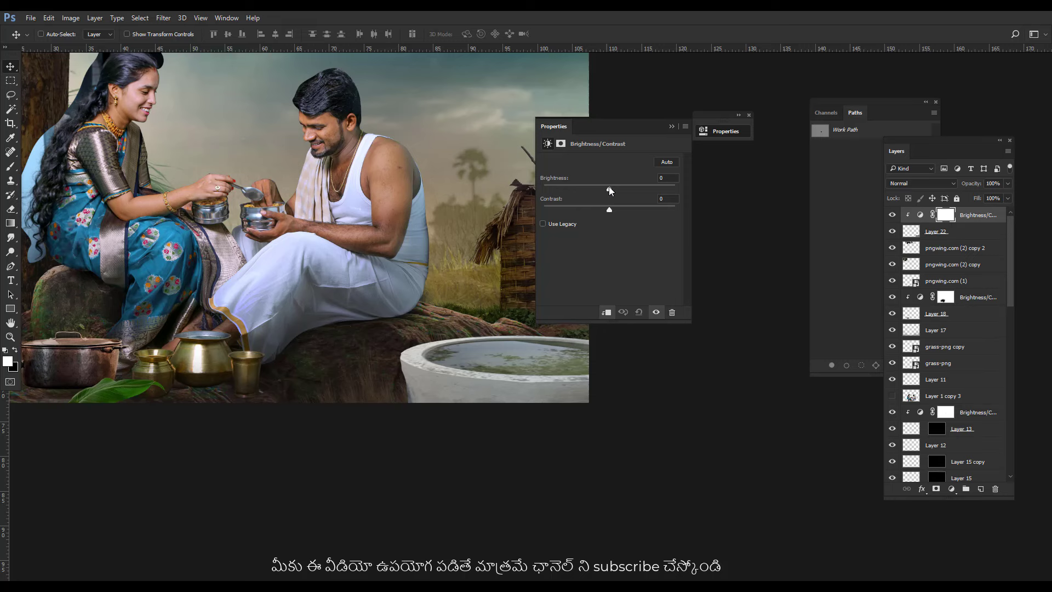
drag(608, 188, 467, 188)
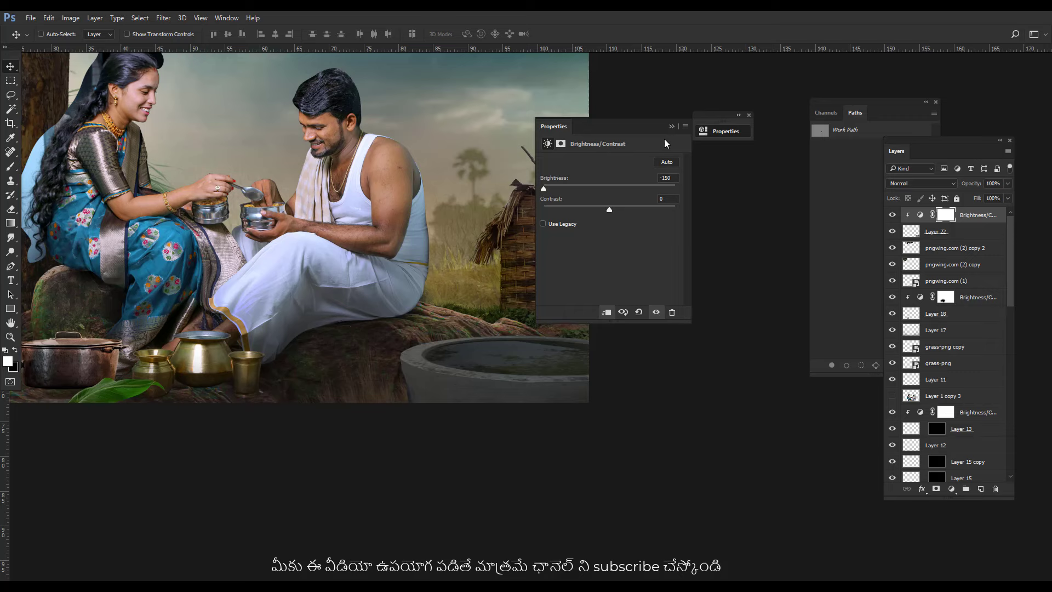
click(670, 126)
scroll(507, 332, down, 2)
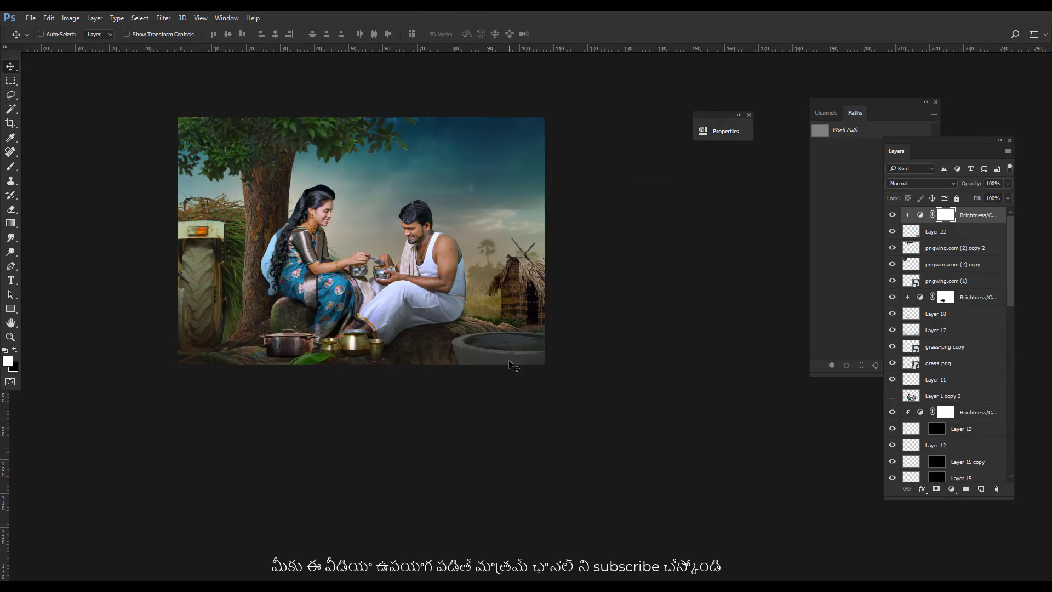
scroll(516, 366, down, 1)
scroll(521, 365, down, 1)
scroll(527, 367, up, 2)
scroll(528, 367, up, 1)
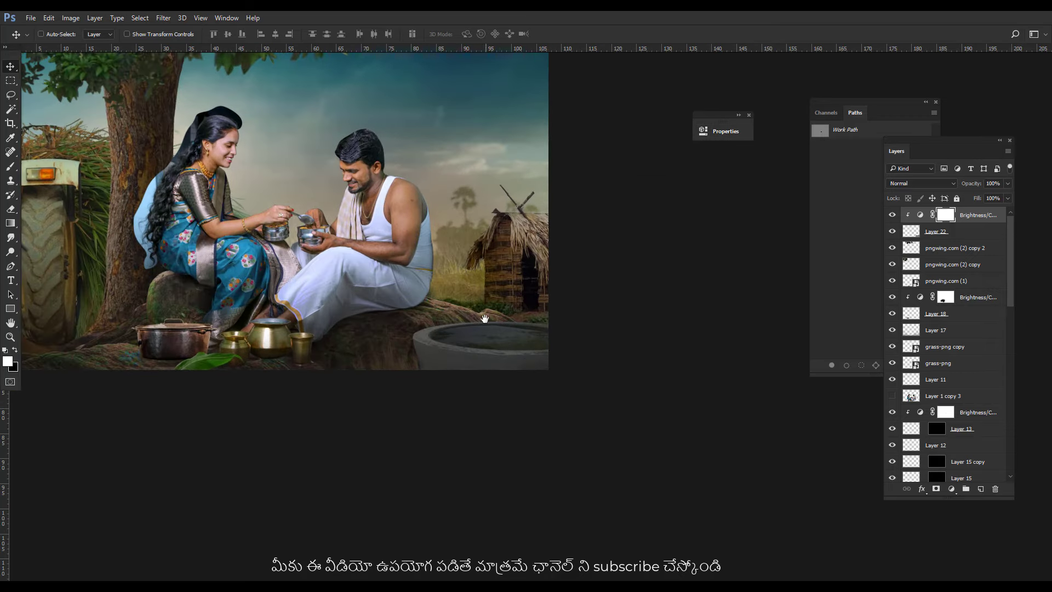
drag(485, 318, 514, 364)
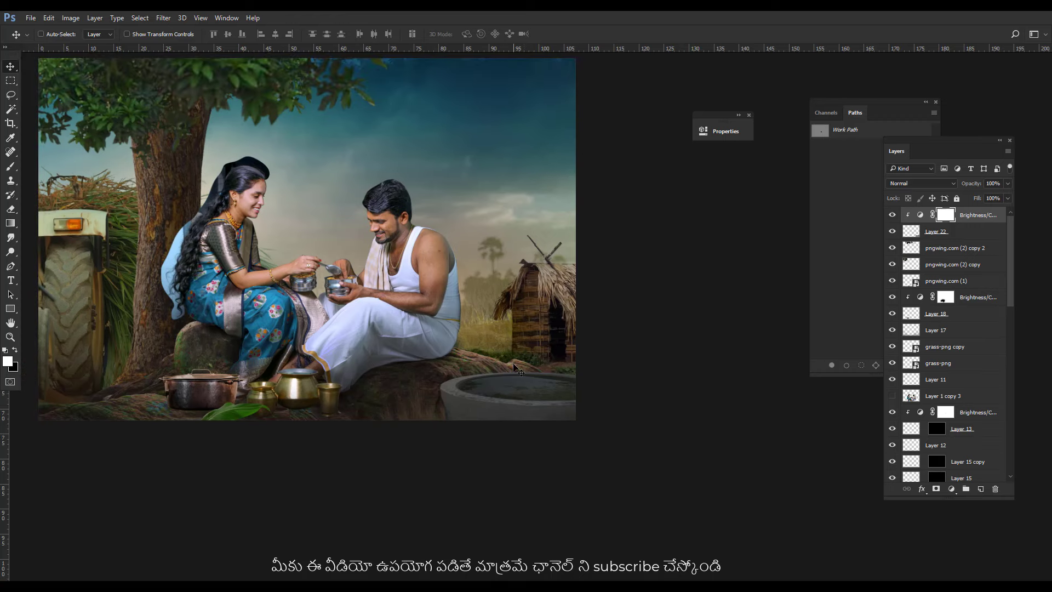
Erase the adjustment's darkening over the right side and around the hut.
key(e)
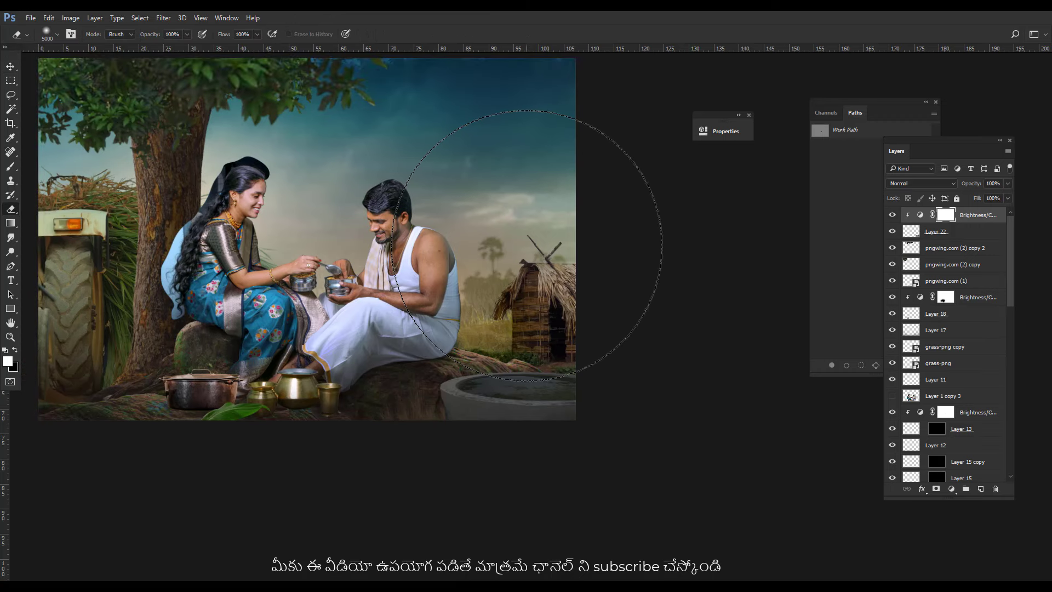
drag(527, 245, 587, 235)
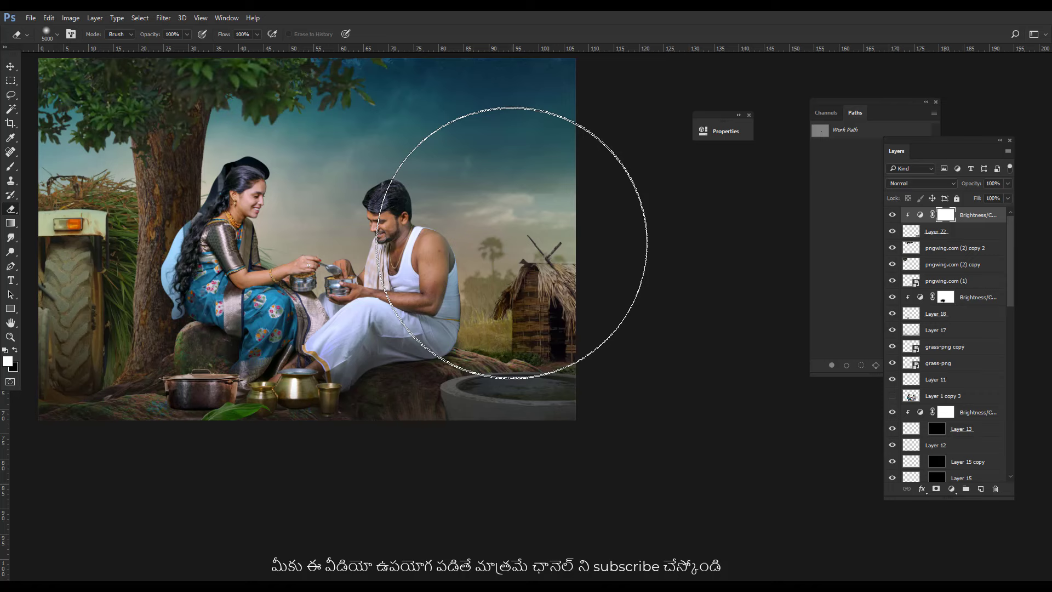
key(bracketleft)
key(bracketleft)
key(bracketleft)
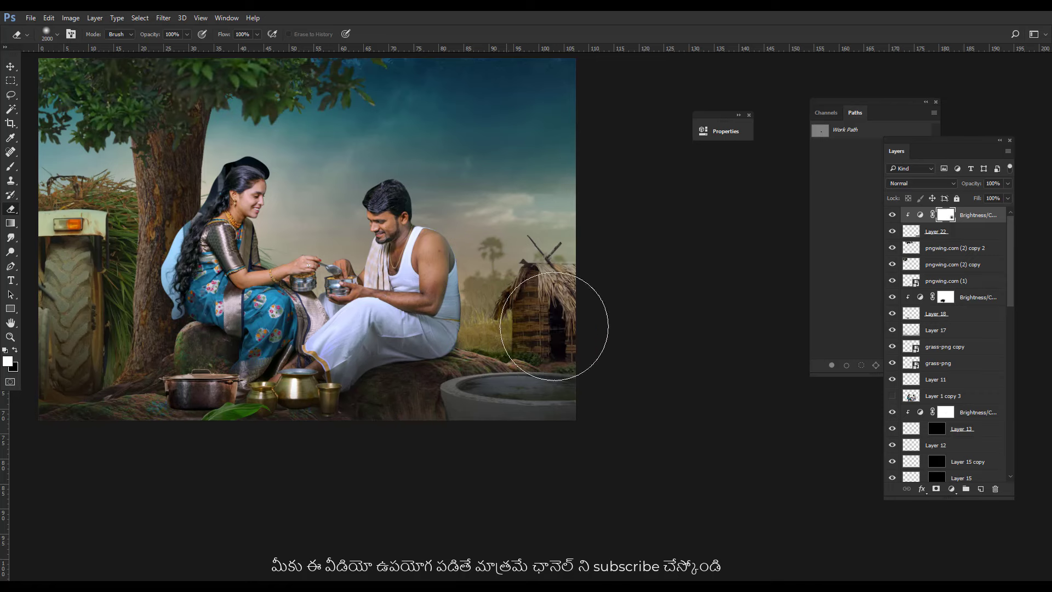
drag(528, 337, 515, 334)
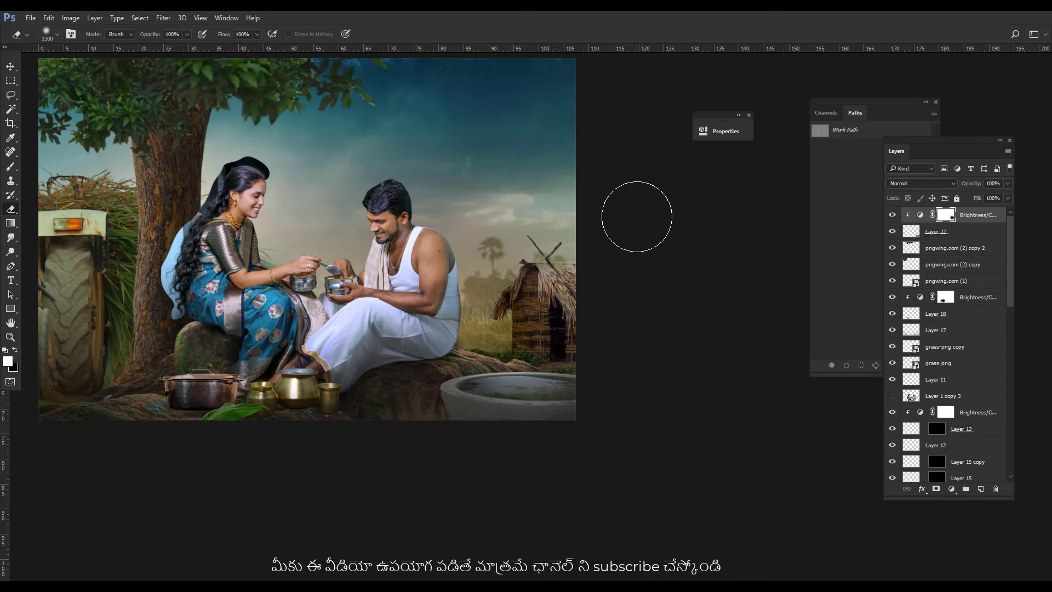
scroll(636, 216, down, 1)
scroll(636, 217, down, 1)
scroll(661, 324, up, 4)
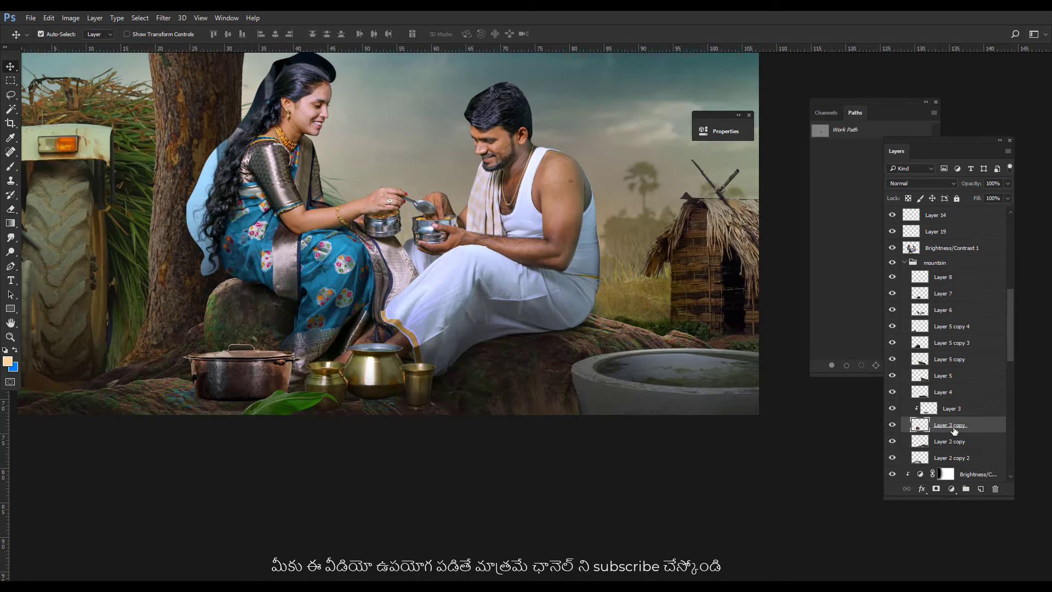
Move the rock piece right, lower its layer behind the well and place it beneath the man's seat.
mouse_move(263, 315)
mouse_down()
mouse_move(543, 387)
mouse_move(604, 336)
mouse_up()
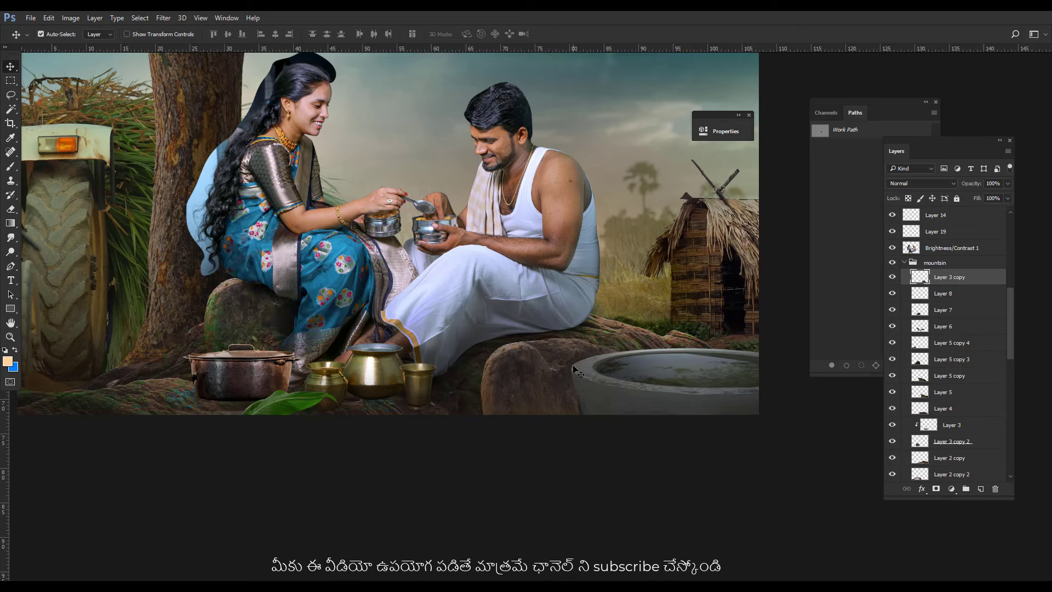
key(ctrl+bracketleft)
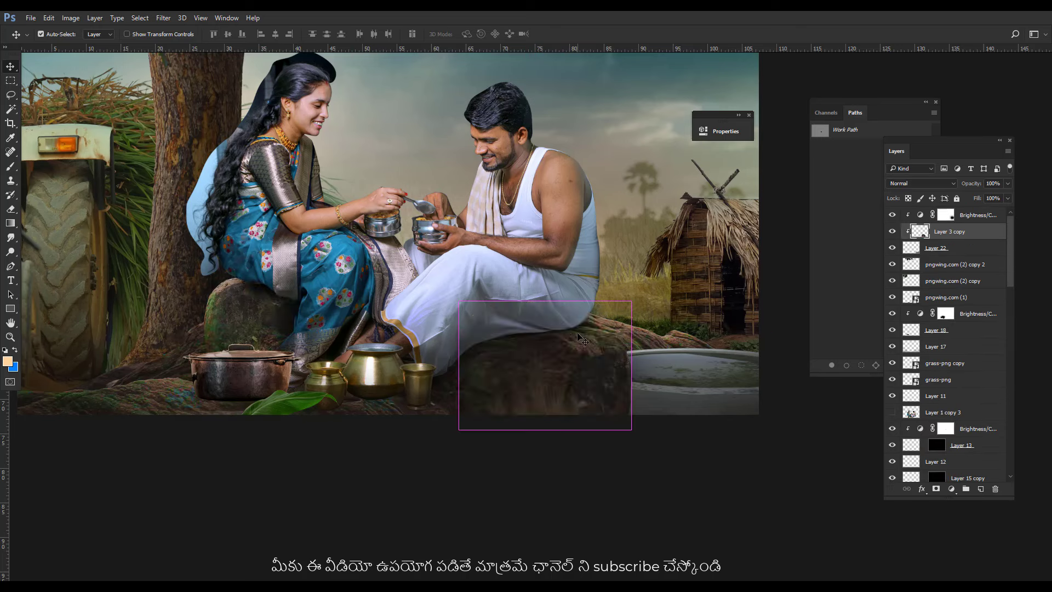
key(ctrl+bracketleft)
key(ctrl+bracketleft)
key(ctrl+bracketleft)
key(ctrl+bracketleft)
key(ctrl+bracketleft)
key(ctrl+bracketleft)
key(ctrl+bracketleft)
key(ctrl+bracketleft)
key(ctrl+bracketleft)
key(ctrl+bracketleft)
key(ctrl+bracketleft)
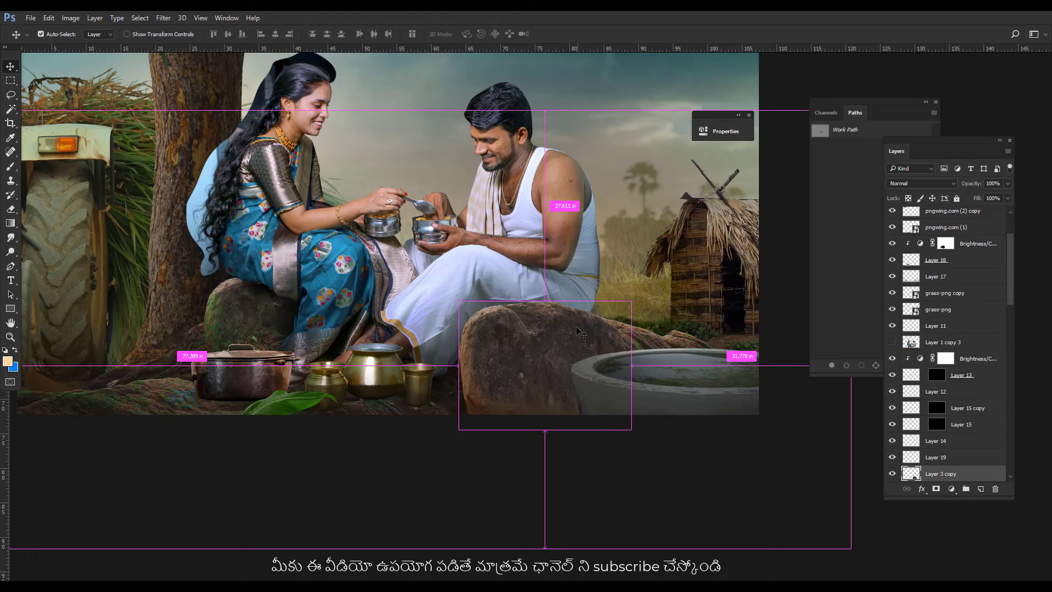
key(ctrl+bracketleft)
key(ctrl+bracketleft)
drag(535, 357, 537, 359)
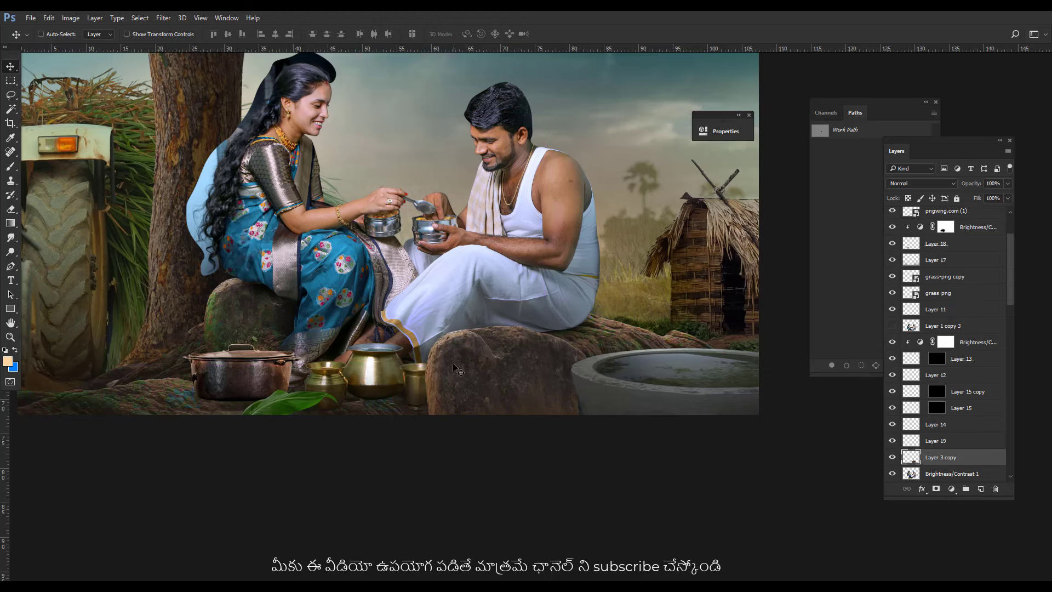
key(ctrl+minus)
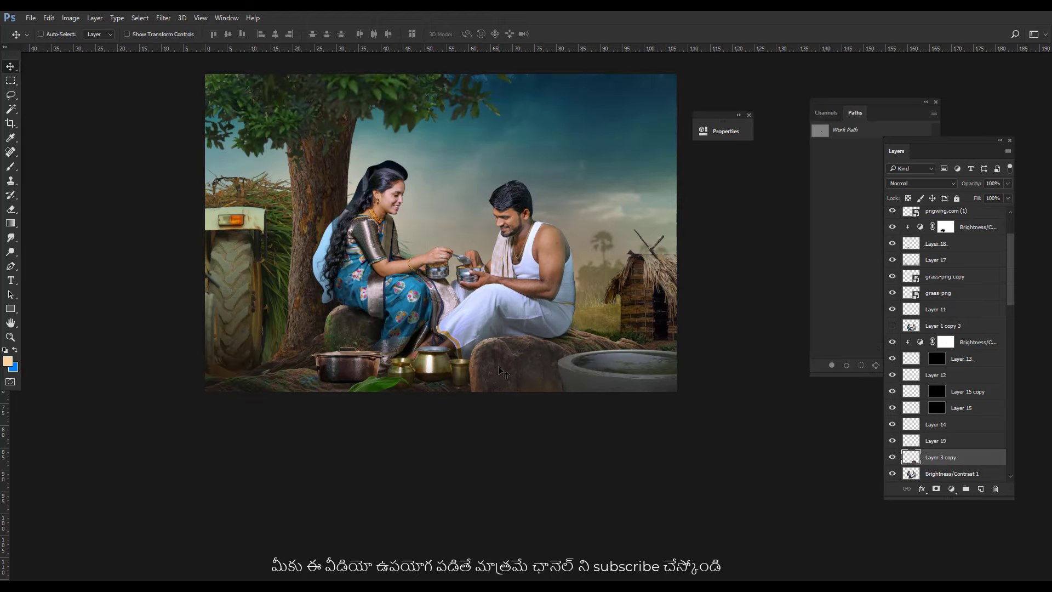
key(ctrl+t)
key(Escape)
key(ctrl+t)
drag(571, 290, 584, 298)
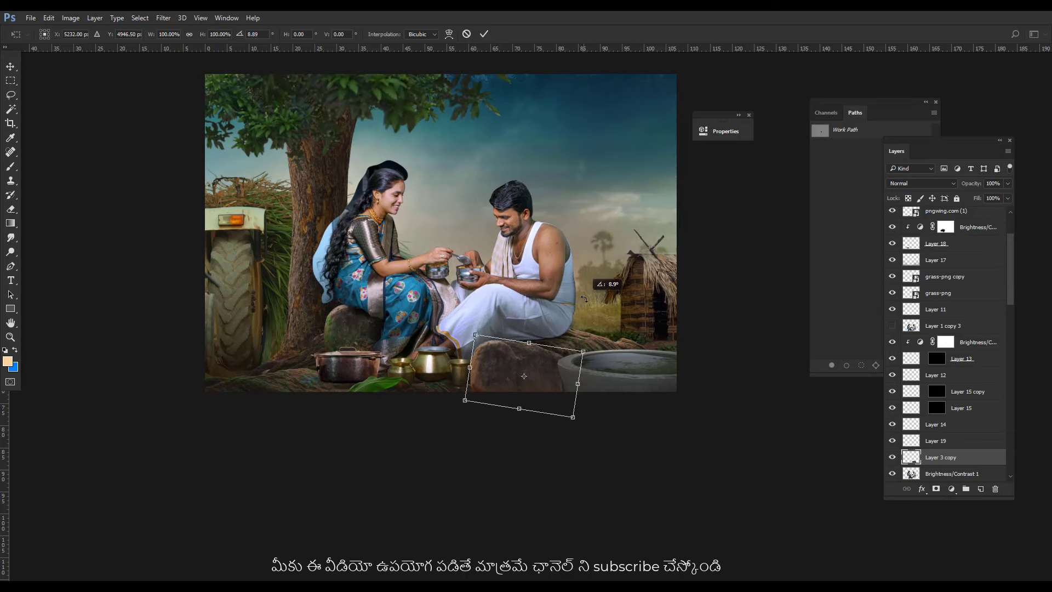
key(Escape)
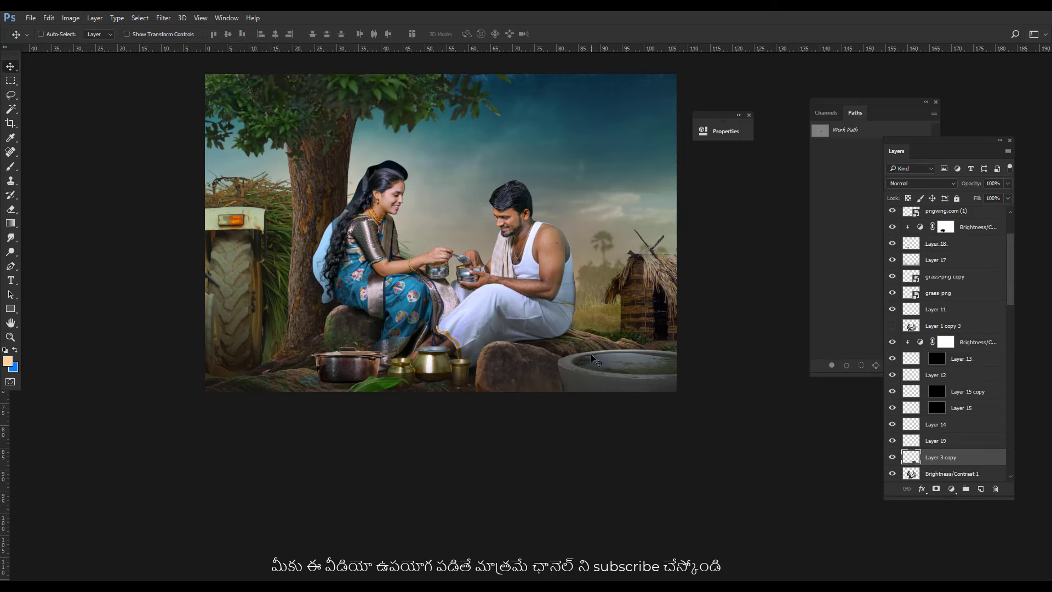
Clip a darkening Brightness/Contrast adjustment to the rock and set up a larger eraser.
click(952, 489)
click(607, 312)
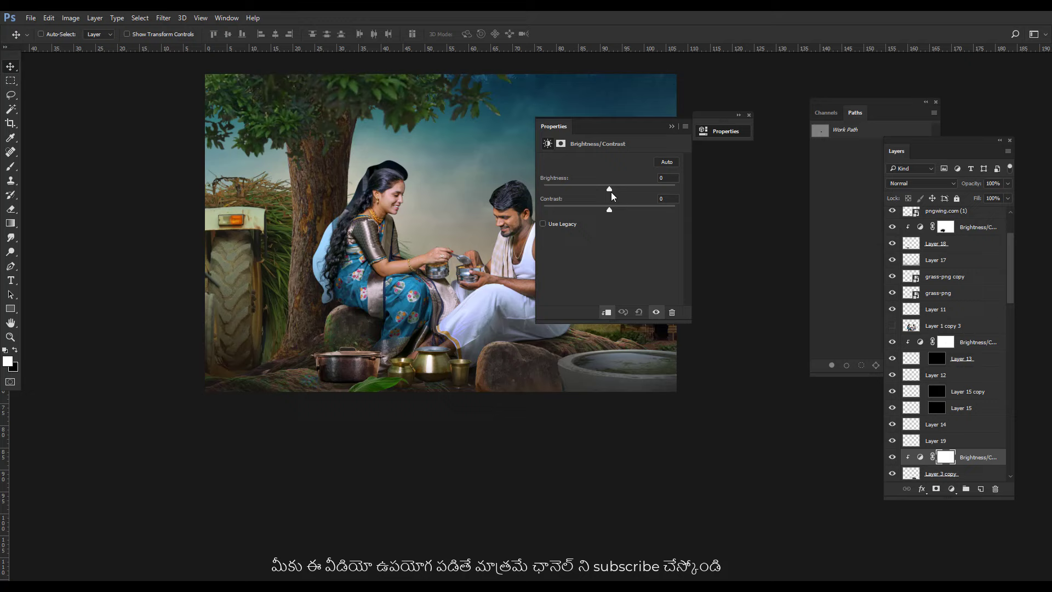
click(671, 126)
key(e)
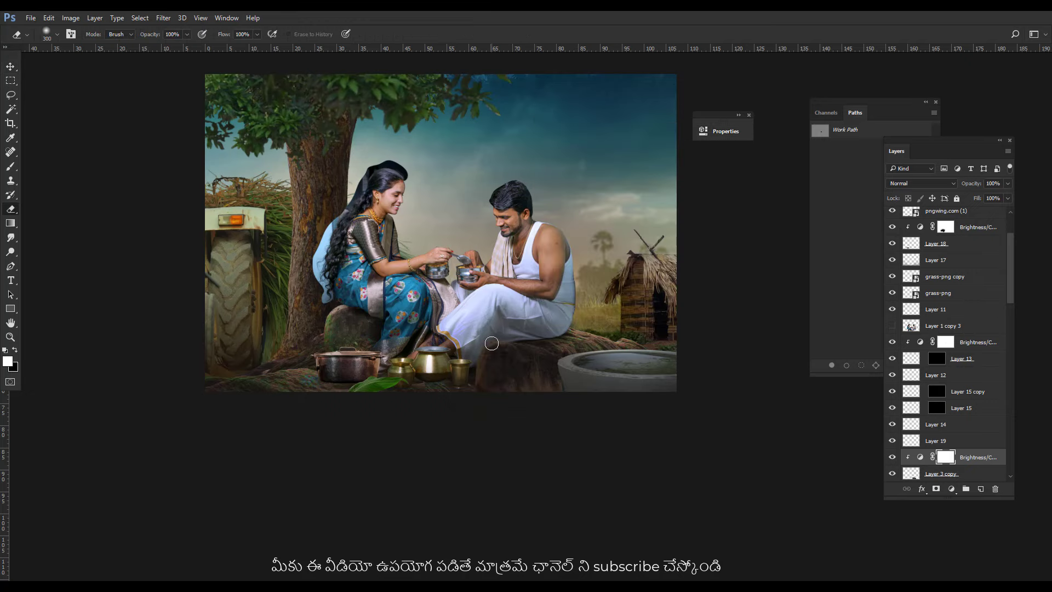
scroll(485, 343, up, 3)
key(bracketright)
key(bracketright)
scroll(649, 326, down, 4)
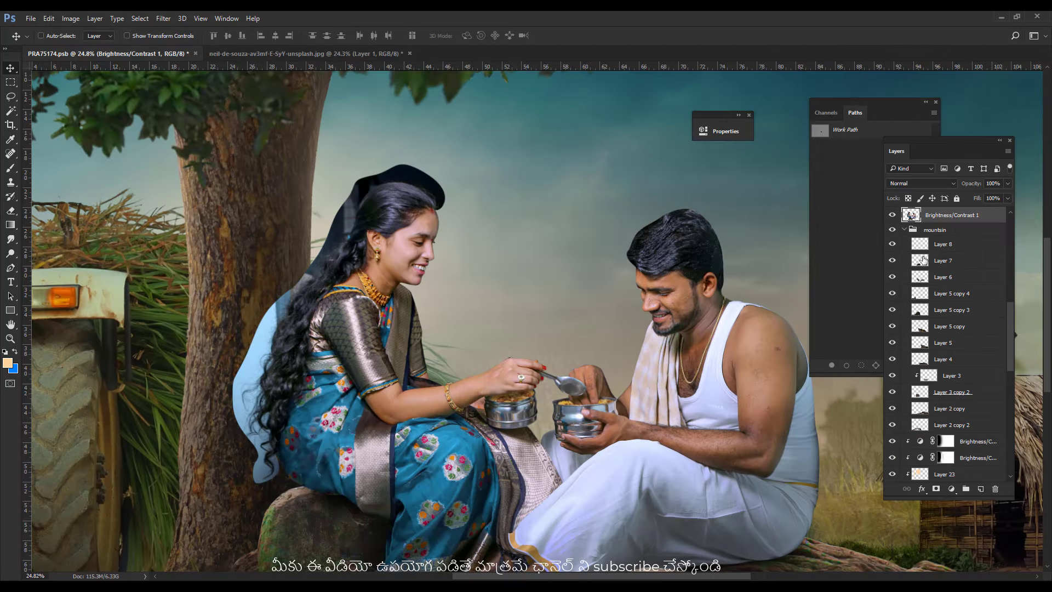
Zoom in on the woman's head and start a pen path along her hairline.
scroll(517, 218, up, 2)
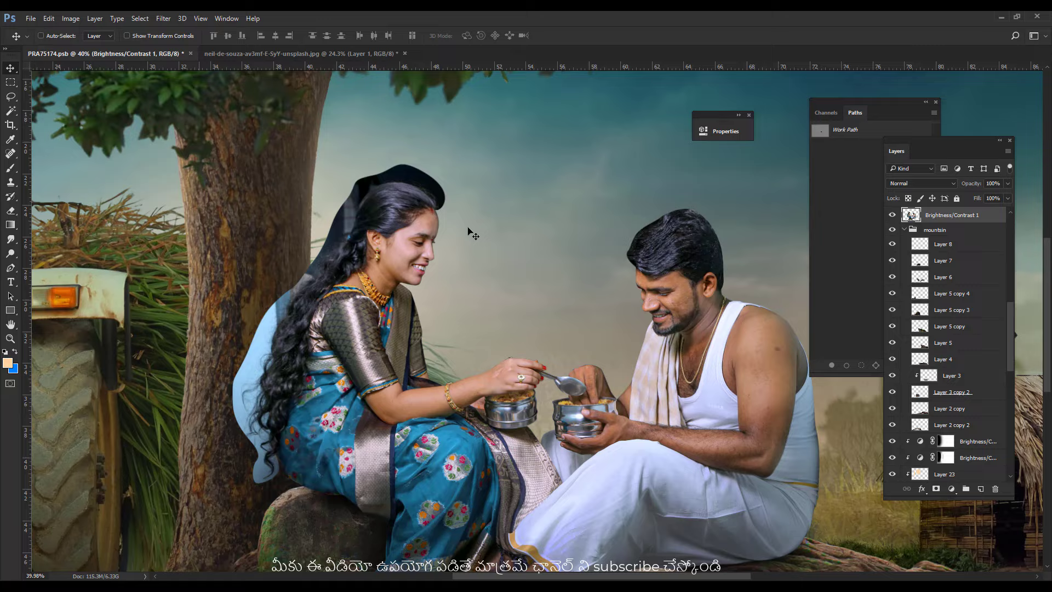
scroll(468, 230, up, 2)
scroll(357, 233, up, 1)
drag(379, 312, 411, 334)
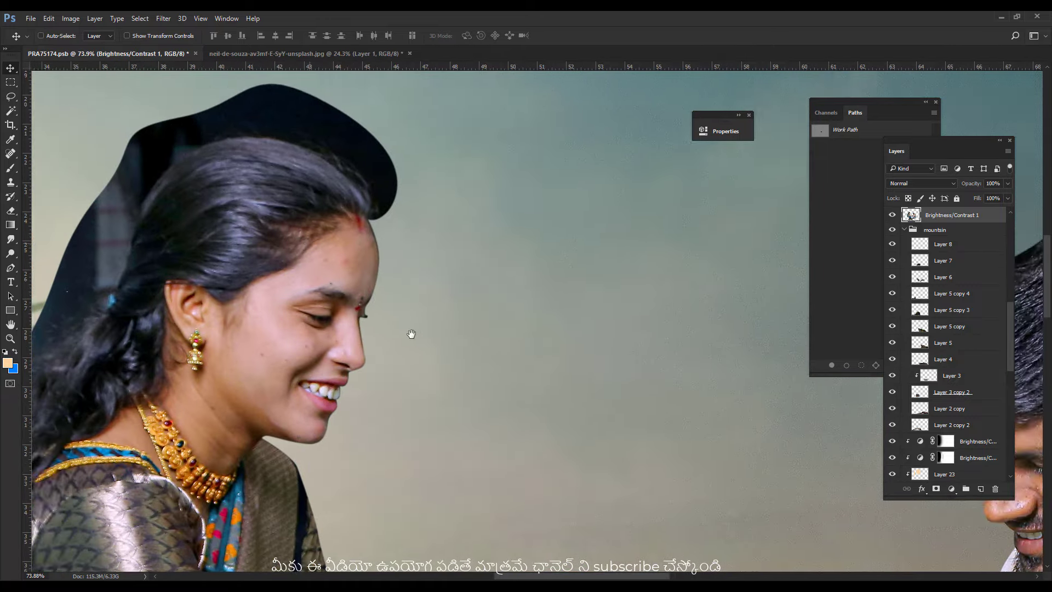
key(p)
scroll(475, 313, up, 2)
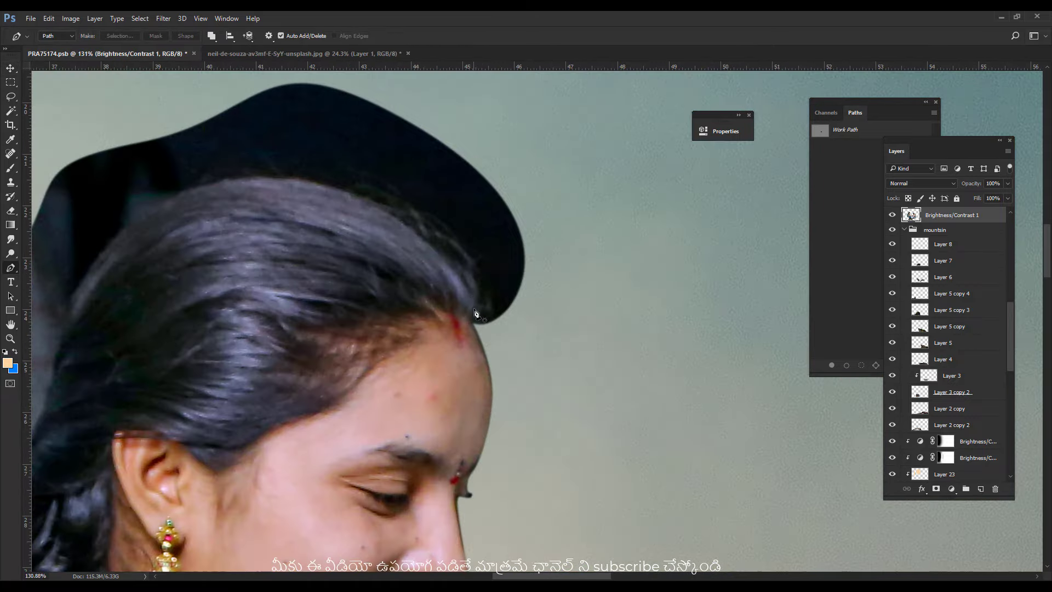
scroll(475, 313, up, 1)
drag(472, 330, 474, 296)
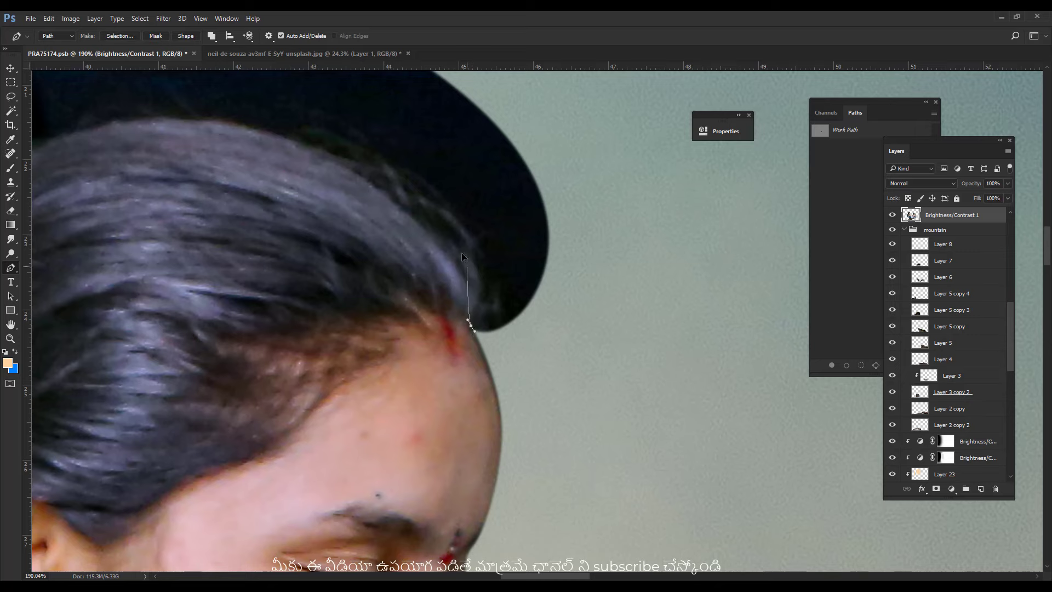
drag(461, 252, 451, 235)
mouse_move(321, 151)
mouse_down()
mouse_move(251, 121)
mouse_move(351, 66)
mouse_up()
Finish the path down the hair edge and load it as a selection.
drag(339, 416, 395, 164)
drag(394, 293, 373, 328)
drag(285, 466, 340, 307)
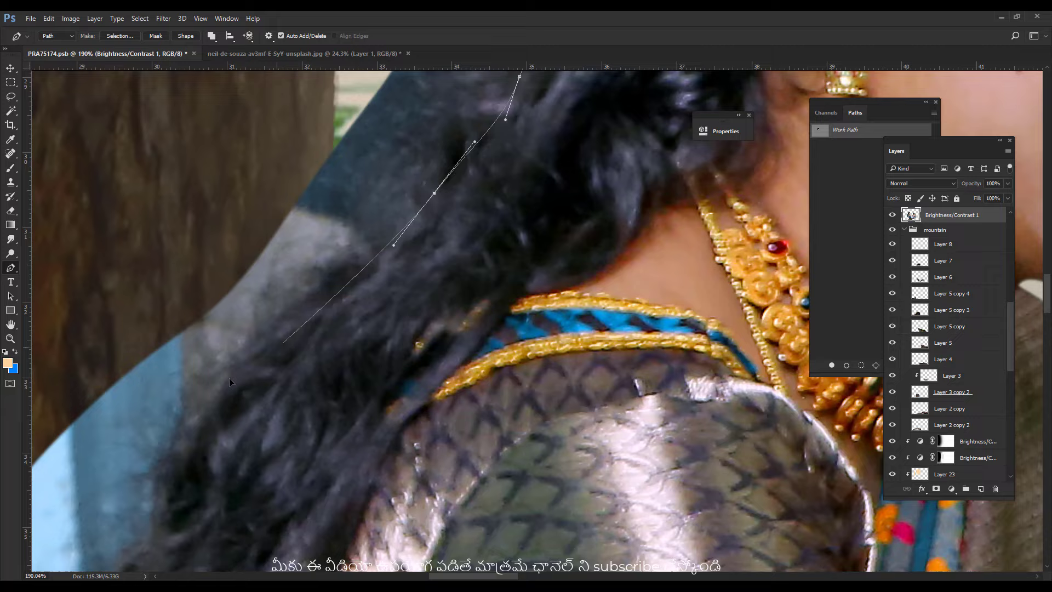
scroll(229, 377, down, 3)
scroll(229, 377, down, 3)
scroll(229, 377, down, 3)
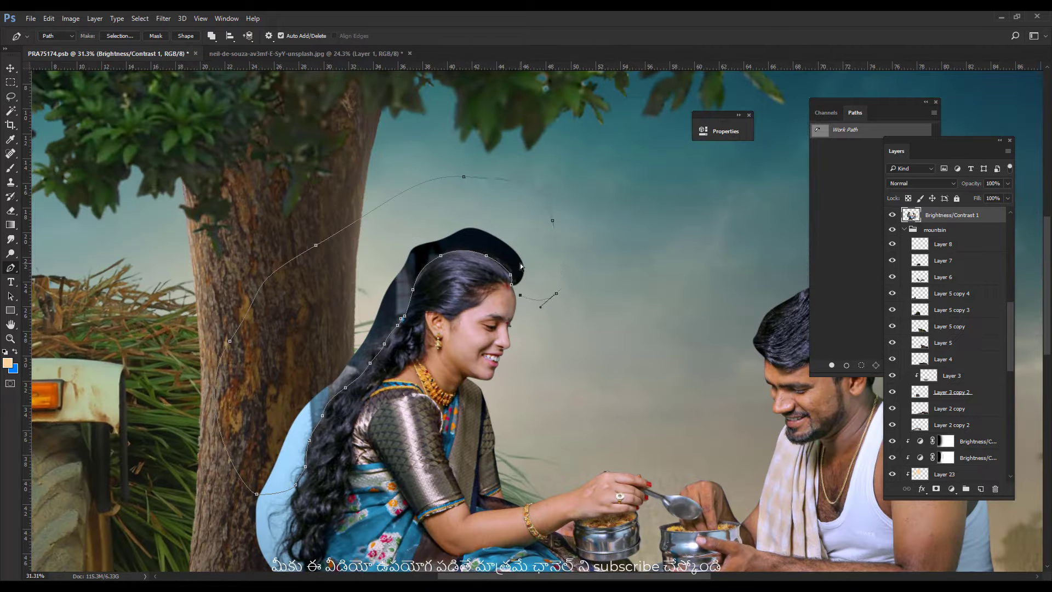
key(ctrl+Return)
Target Layer 9 and its mask, and ready the Eraser with swapped colours.
scroll(948, 351, down, 3)
scroll(948, 351, down, 5)
click(937, 386)
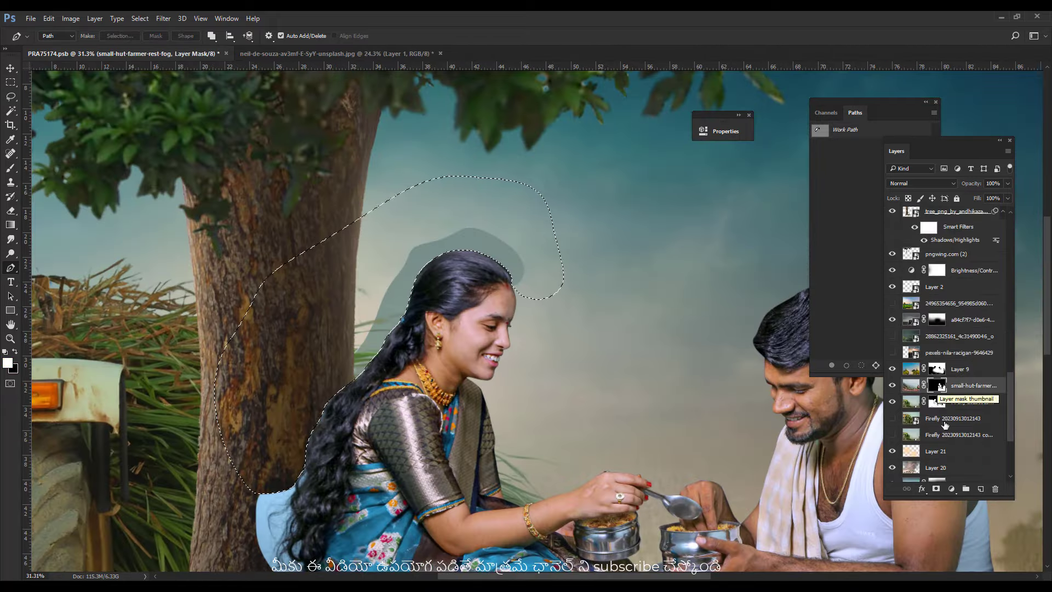
click(940, 369)
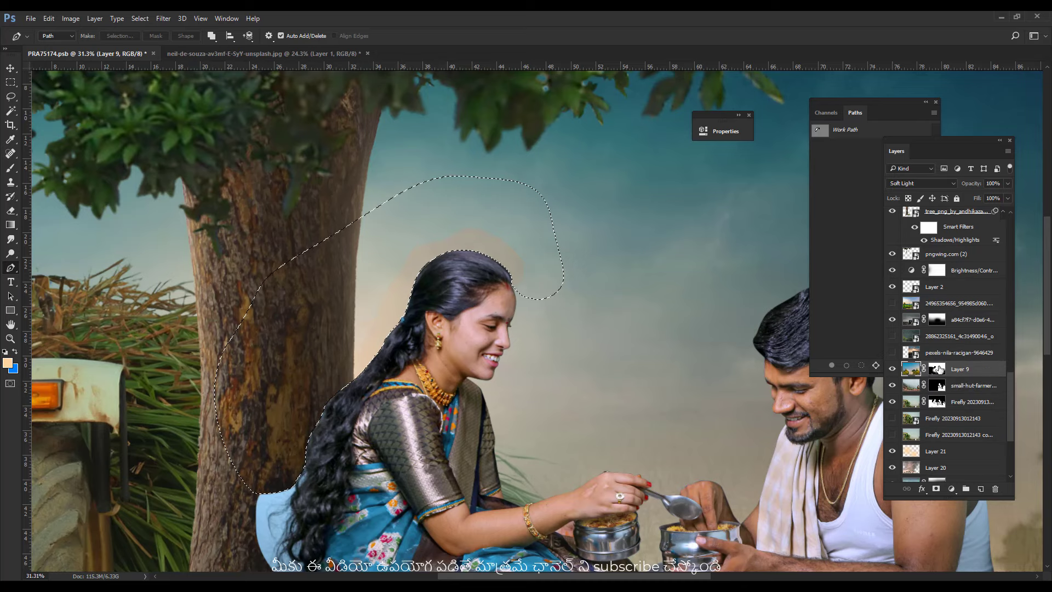
key(e)
key(x)
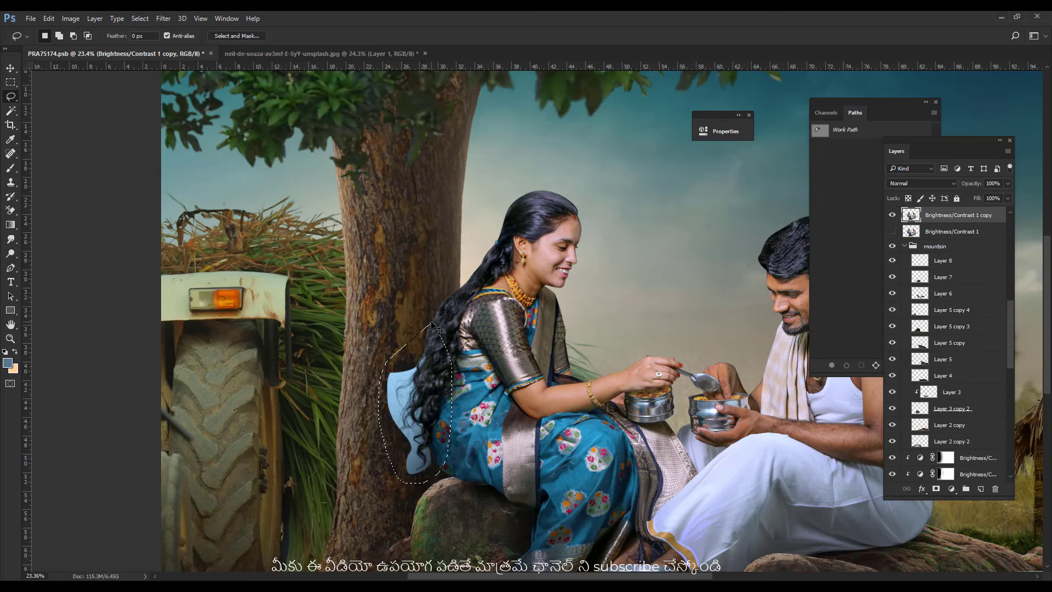
Copy the lasso patch to Layer 24, move it down one level, and set it to Multiply.
key(ctrl+j)
key(ctrl+bracketleft)
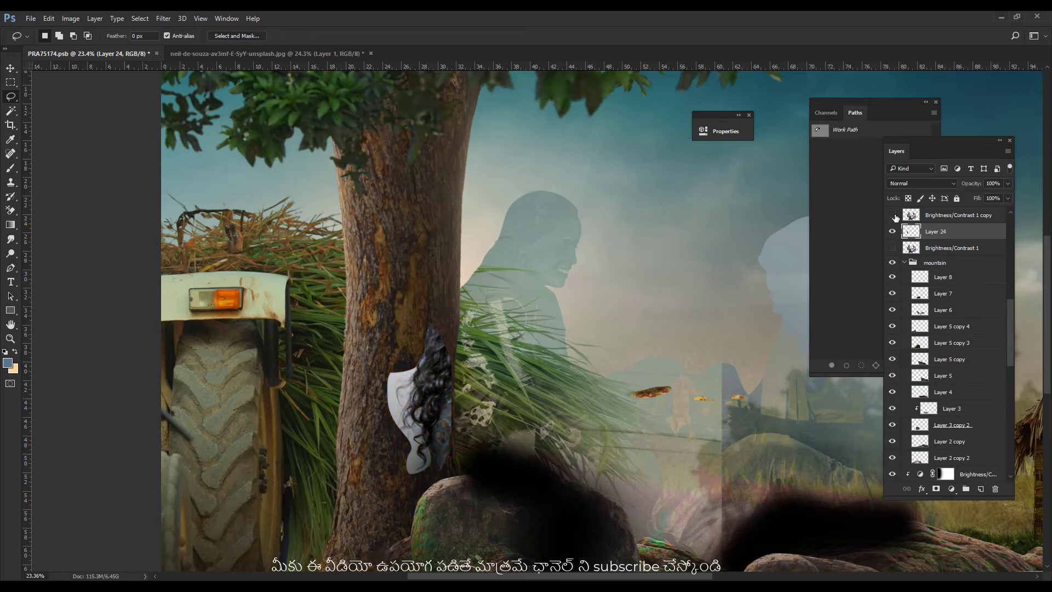
key(alt+shift+m)
Adjust Layer 24's tones with Levels by shifting the white slider.
key(ctrl+l)
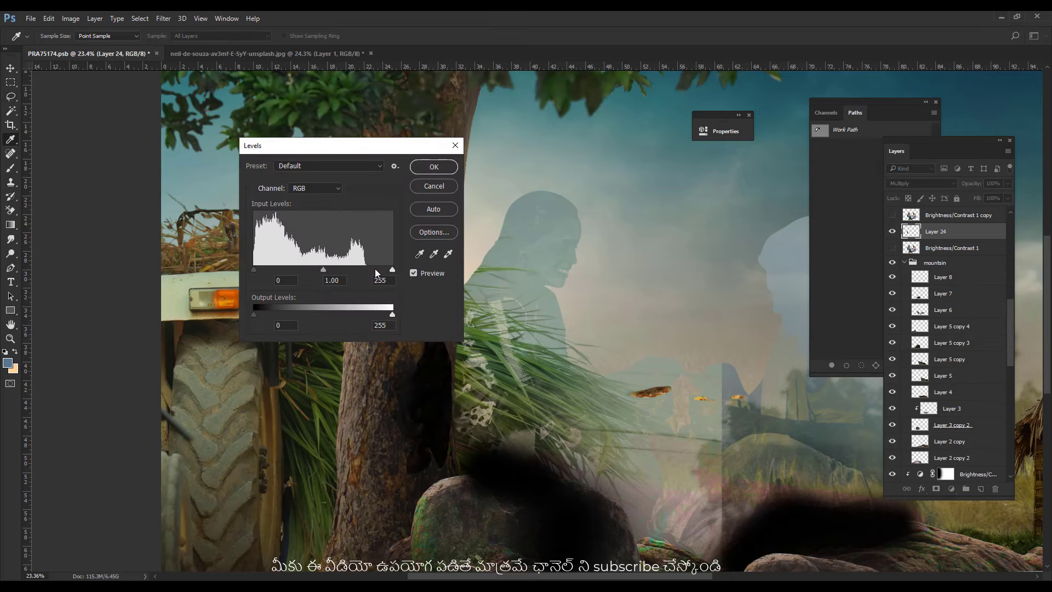
drag(350, 270, 356, 270)
click(447, 168)
scroll(449, 430, up, 3)
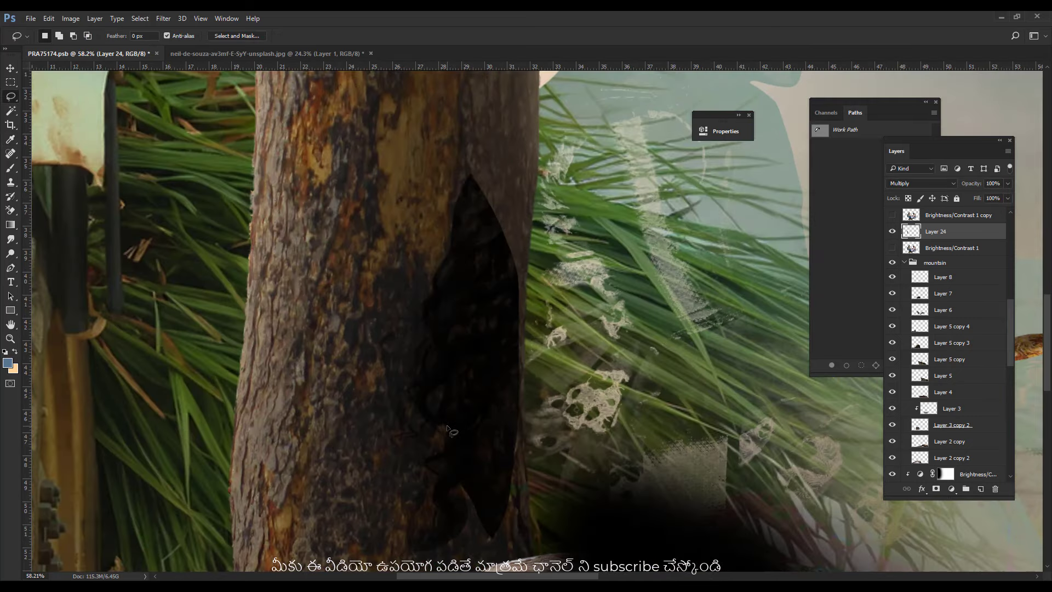
scroll(448, 430, up, 1)
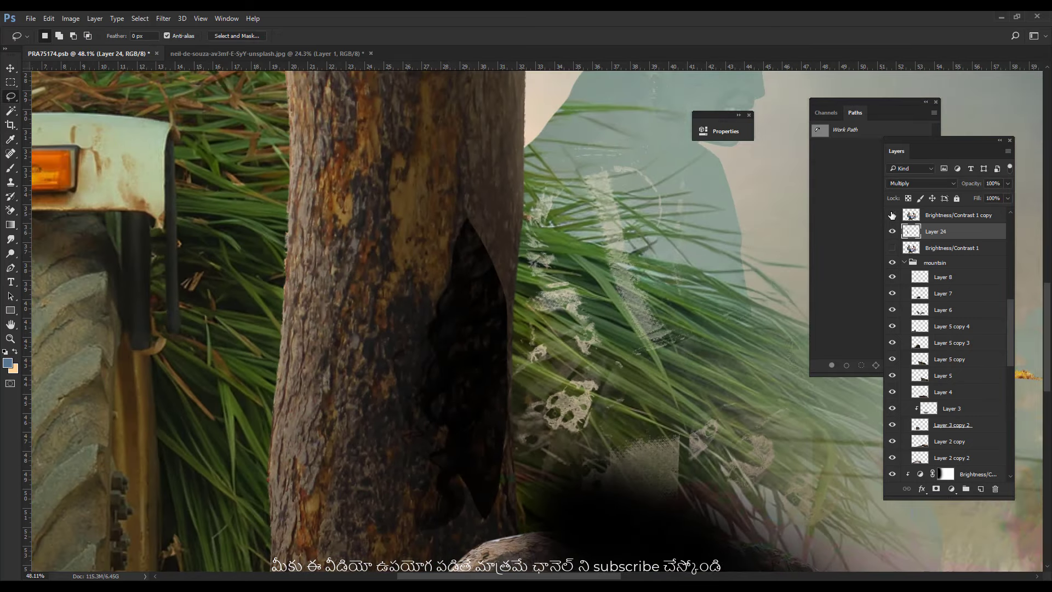
Erase the light-blue patch beside the hair on the Brightness/Contrast 1 copy layer.
click(910, 216)
key(e)
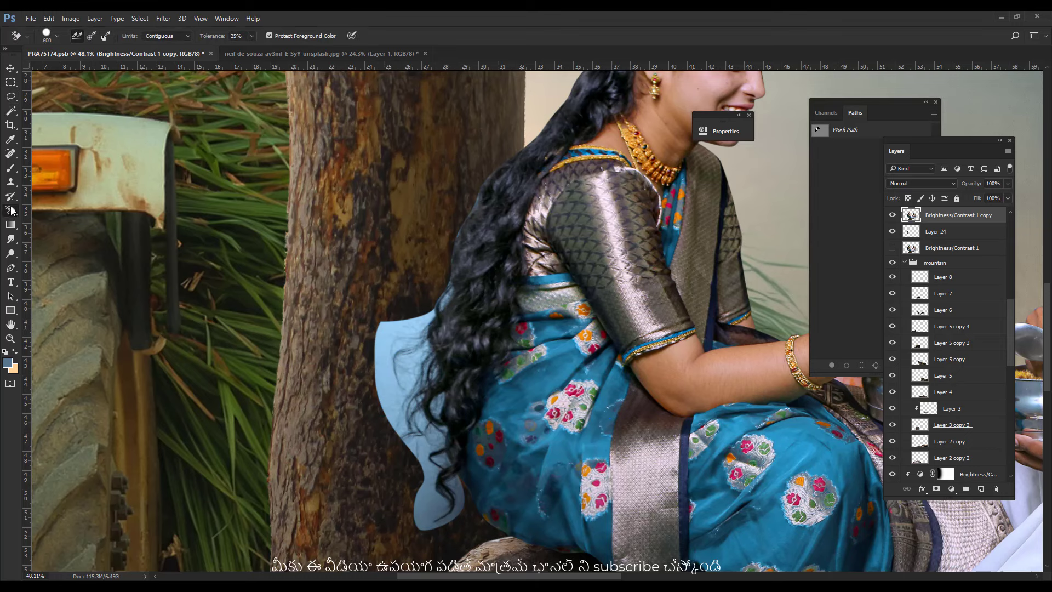
key(bracketleft)
key(bracketleft)
key(bracketleft)
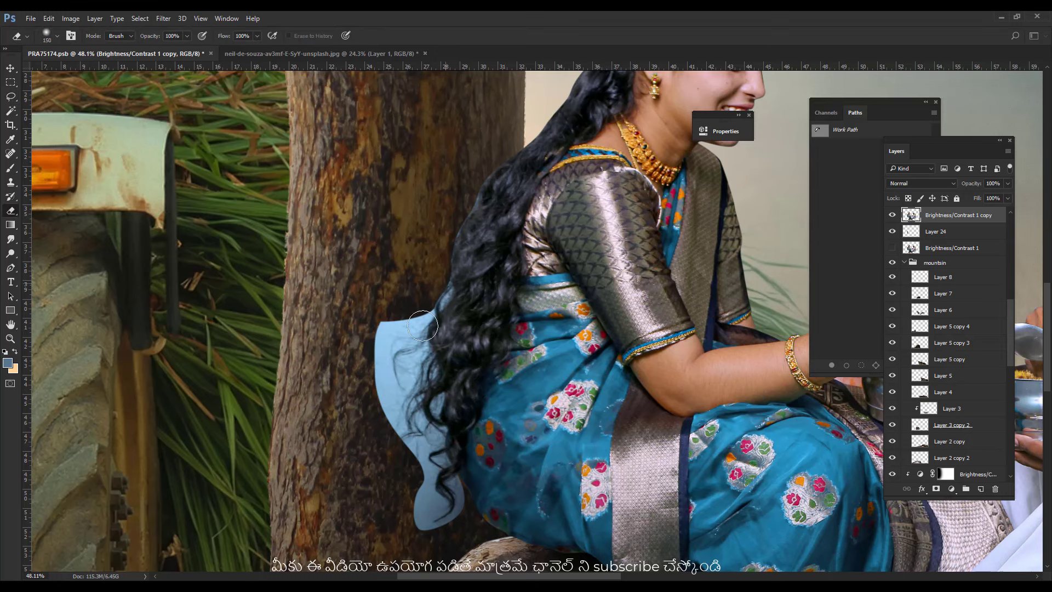
mouse_move(422, 326)
mouse_down()
mouse_move(369, 409)
mouse_move(403, 416)
mouse_move(433, 383)
mouse_move(429, 455)
mouse_move(441, 500)
mouse_move(447, 486)
mouse_up()
key(bracketright)
key(bracketright)
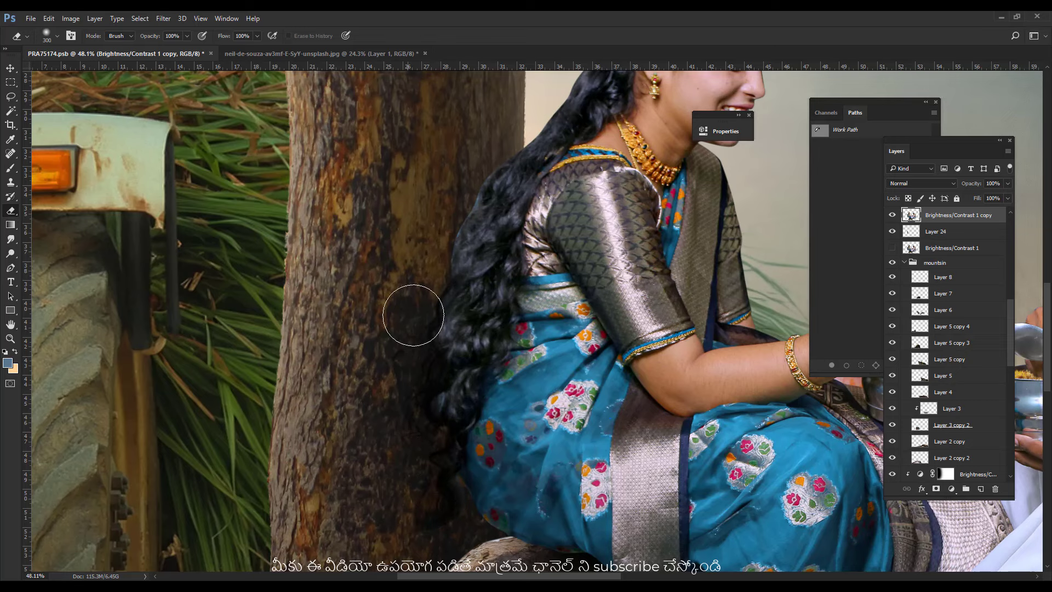
key(bracketright)
key(bracketright)
Add an empty Layer 25 above Brightness/Contrast 1 and ready a larger brush with swapped colours.
click(938, 251)
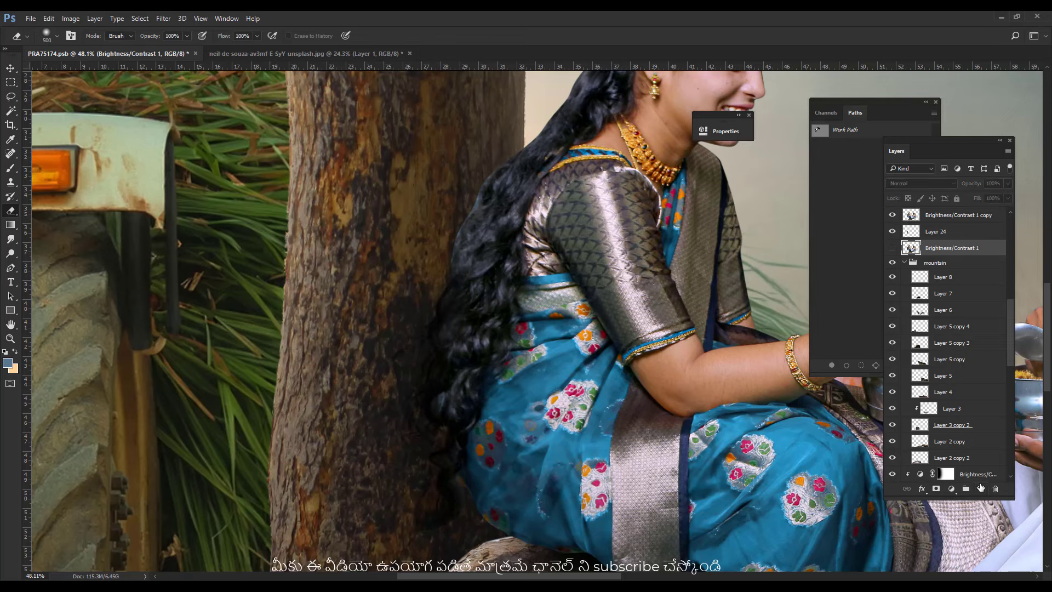
click(980, 489)
key(b)
key(x)
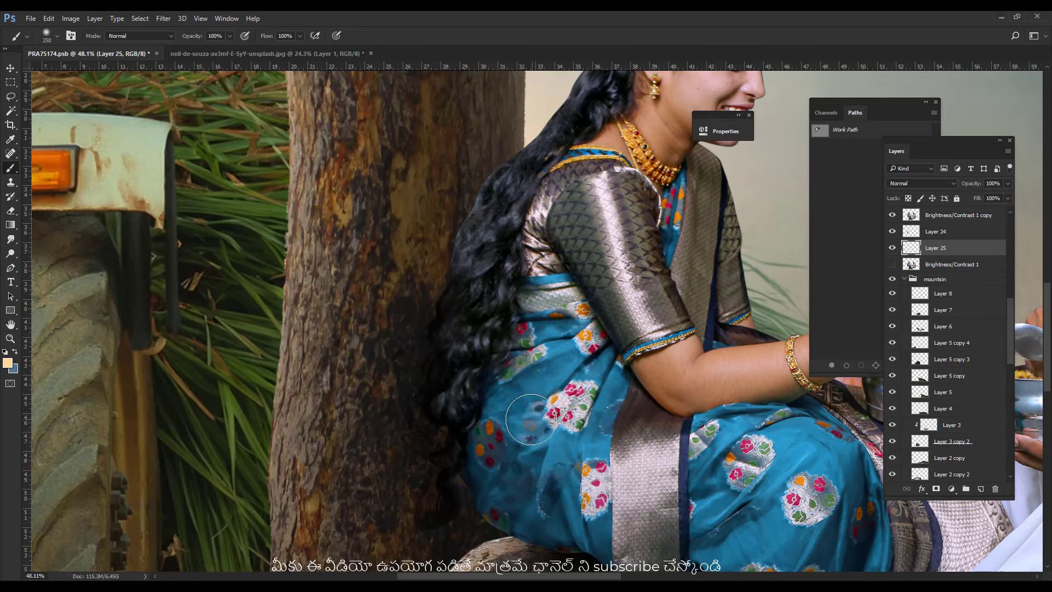
key(bracketright)
key(bracketright)
key(bracketright)
key(bracketright)
key(bracketright)
key(bracketright)
key(bracketright)
key(bracketright)
scroll(588, 378, down, 2)
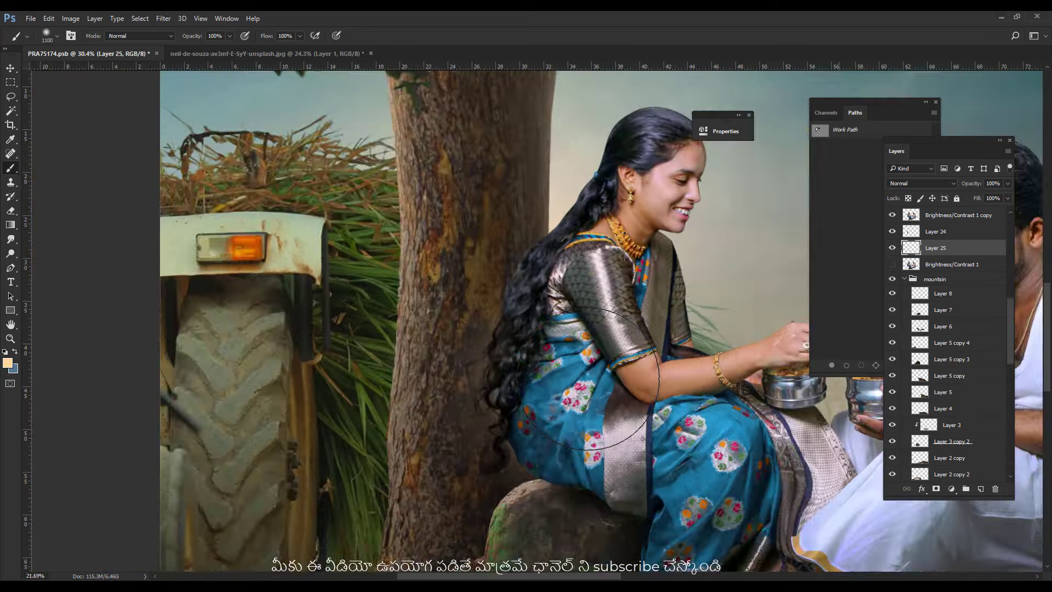
scroll(588, 378, down, 3)
scroll(548, 373, up, 1)
Nudge Layer 25 slightly down and right, then compare the image without Layer 24.
key(v)
scroll(515, 371, up, 1)
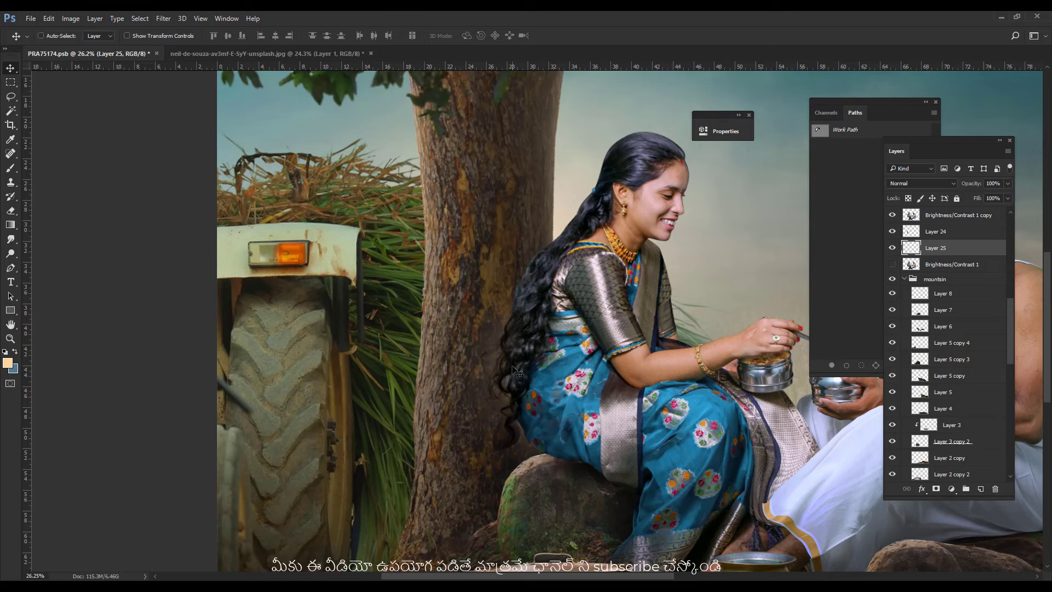
drag(513, 372, 520, 378)
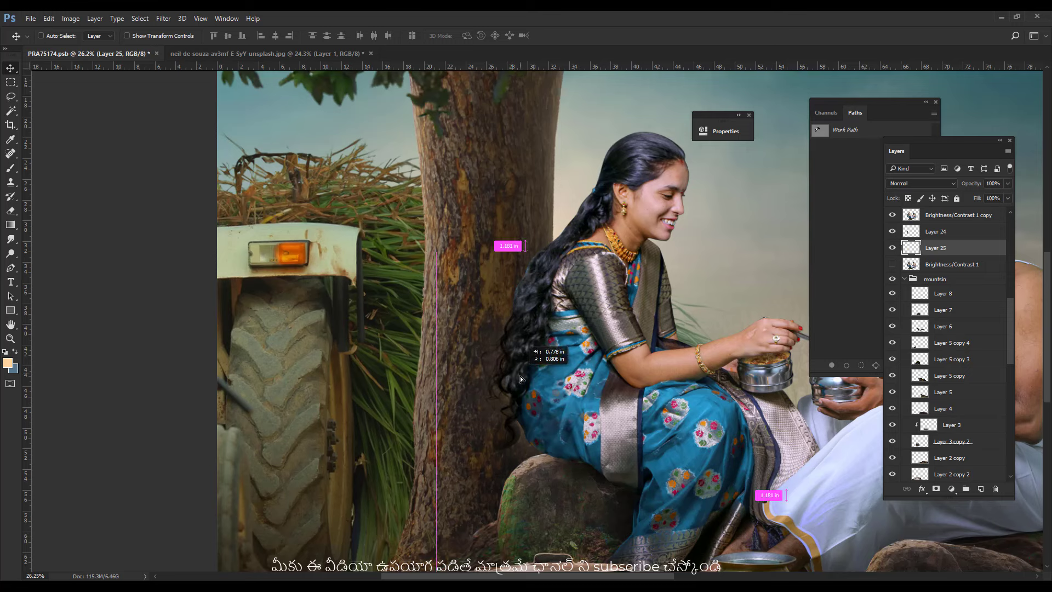
key(e)
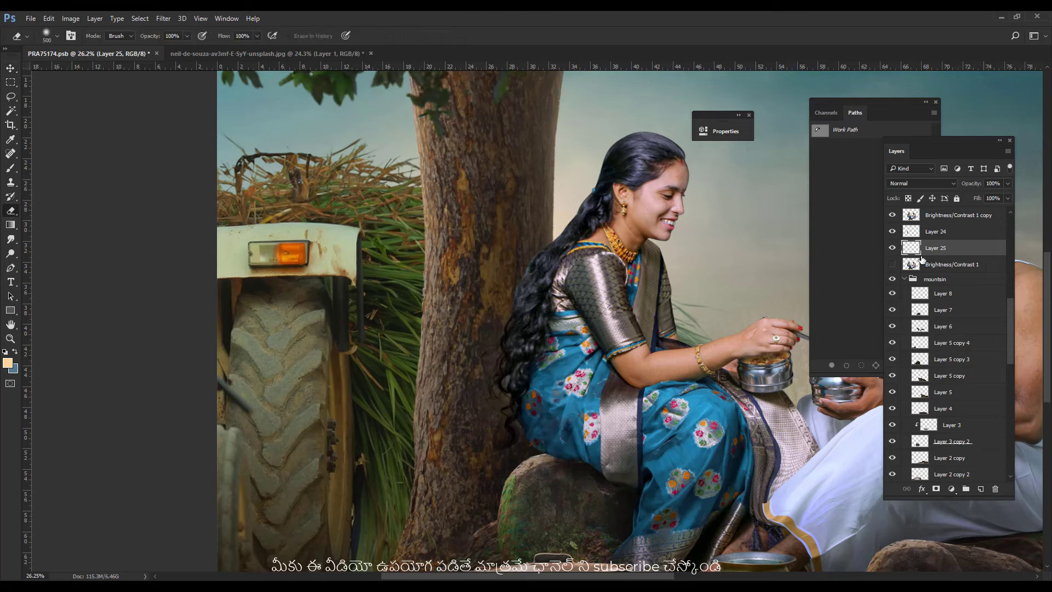
double_click(891, 235)
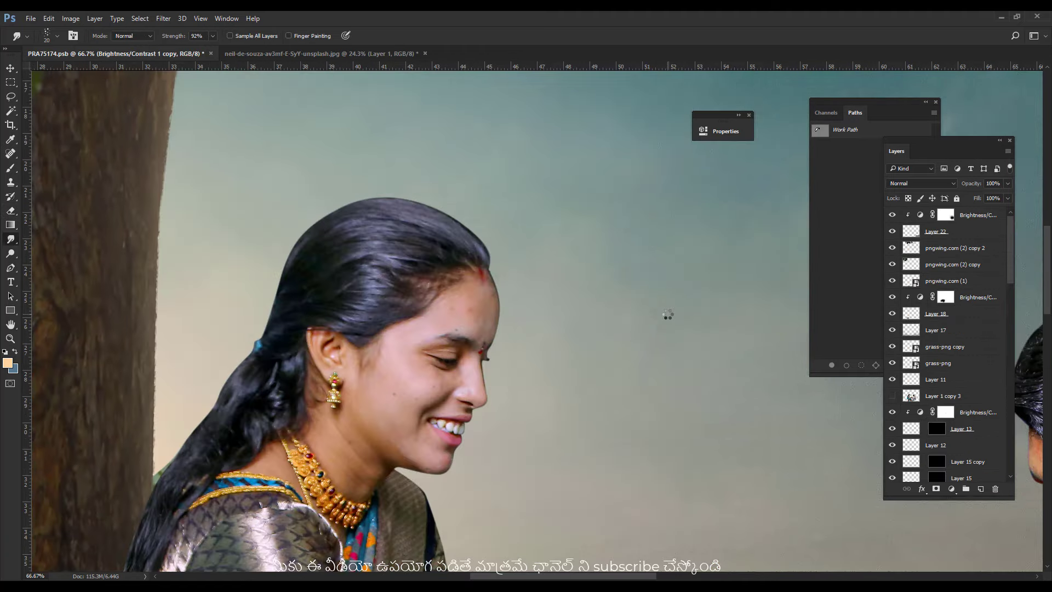
scroll(668, 314, up, 5)
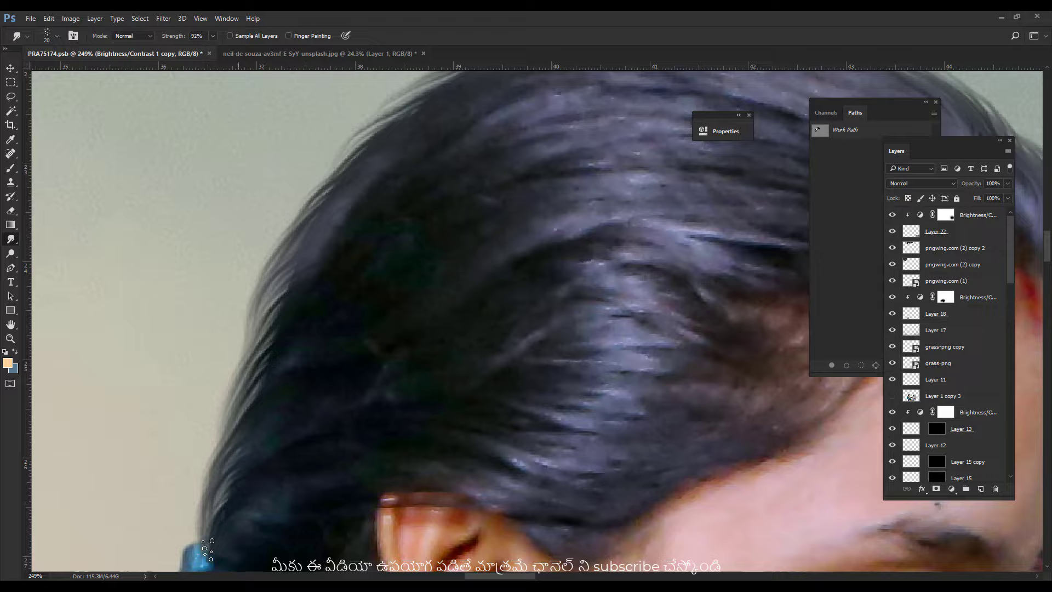
scroll(438, 314, down, 4)
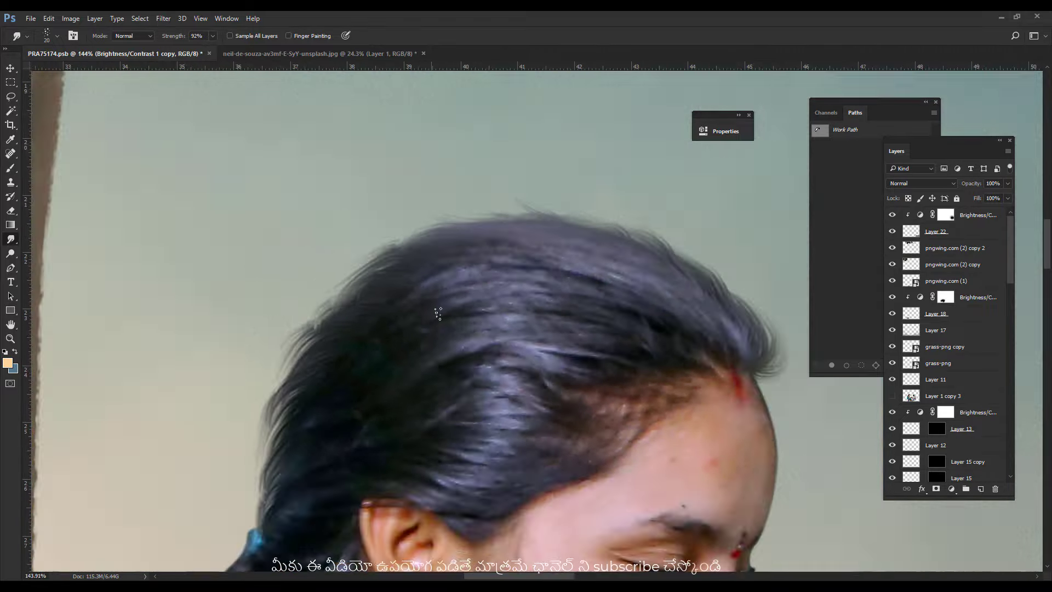
scroll(438, 314, down, 10)
scroll(383, 329, up, 10)
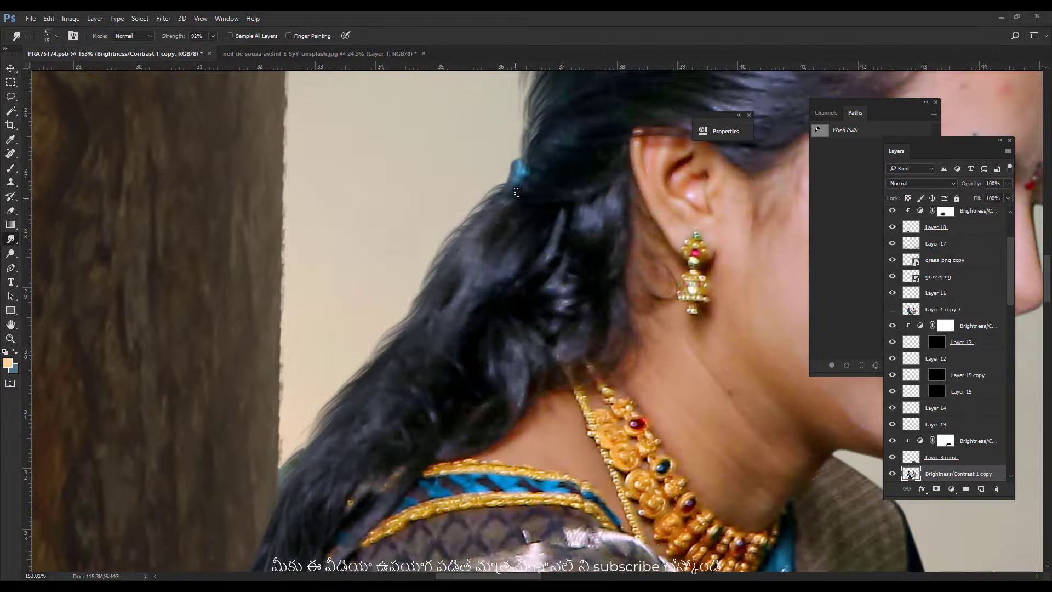
scroll(378, 340, down, 8)
scroll(384, 356, up, 8)
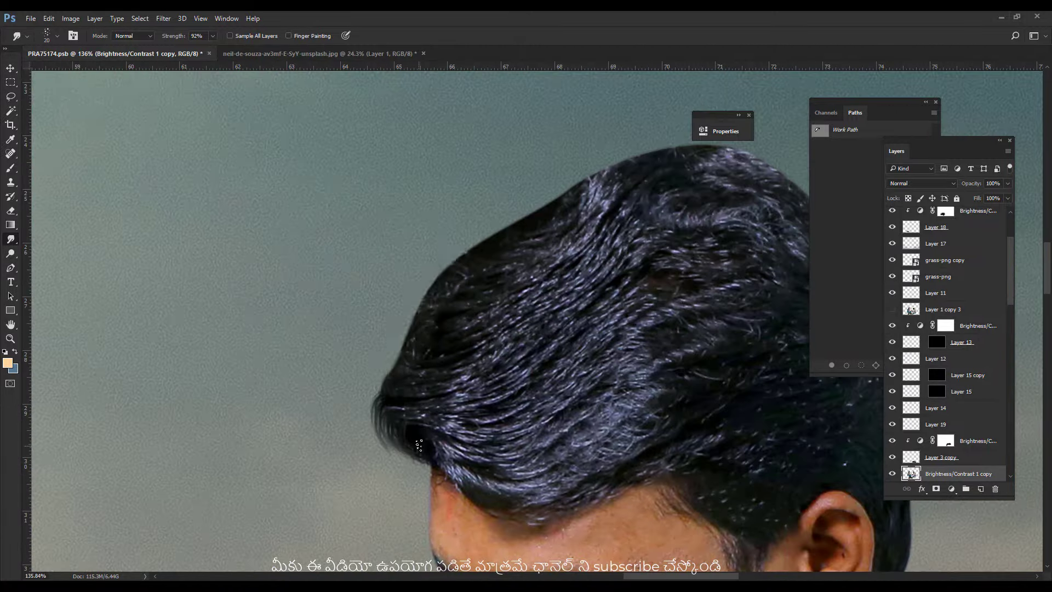
scroll(419, 445, down, 3)
scroll(419, 444, down, 5)
key(ctrl+shift+x)
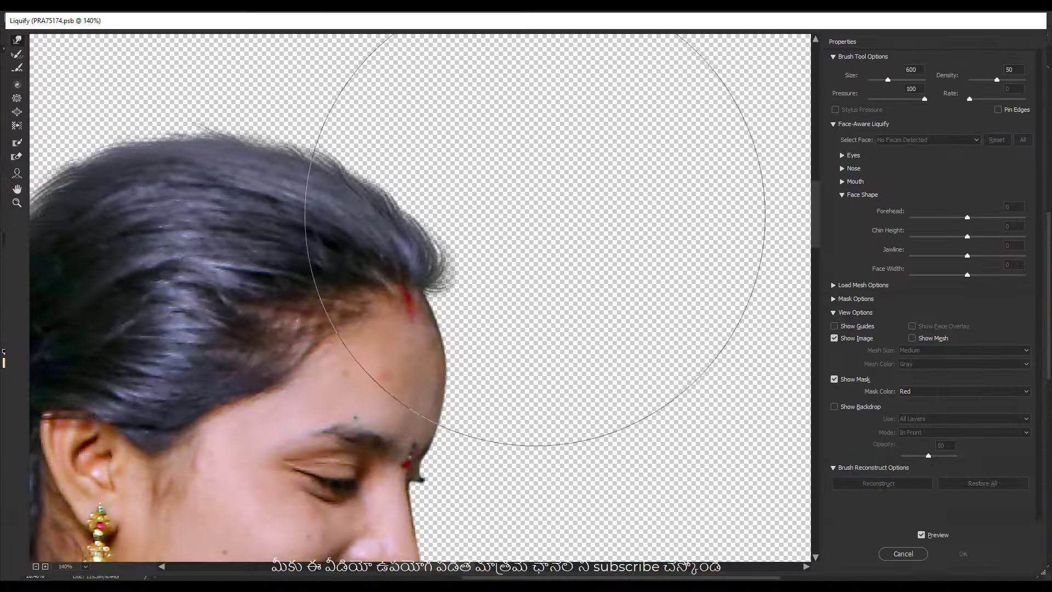
scroll(140, 316, down, 5)
scroll(277, 411, down, 5)
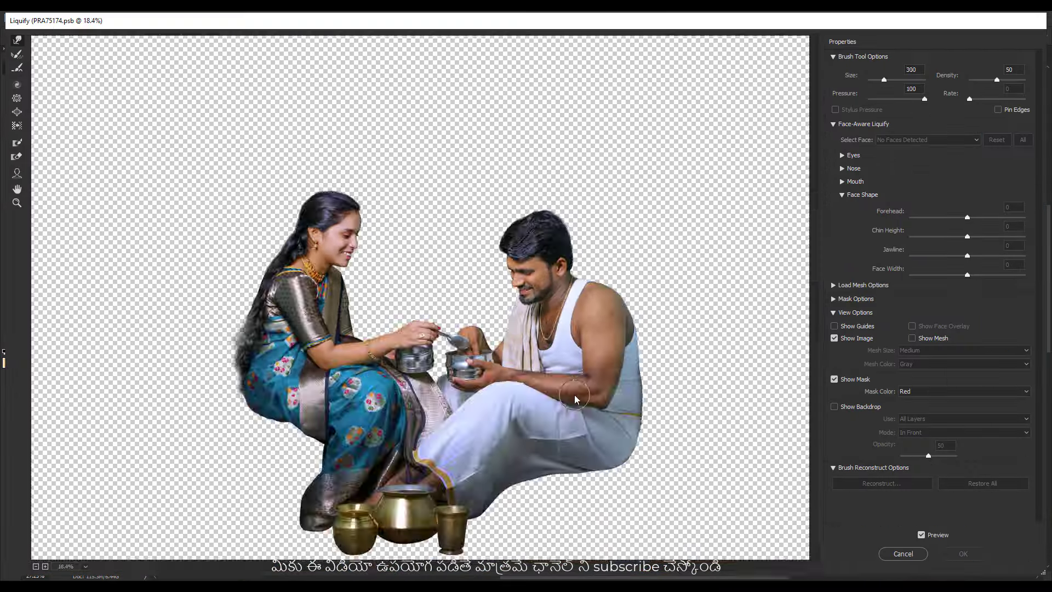
scroll(576, 399, up, 5)
key(Return)
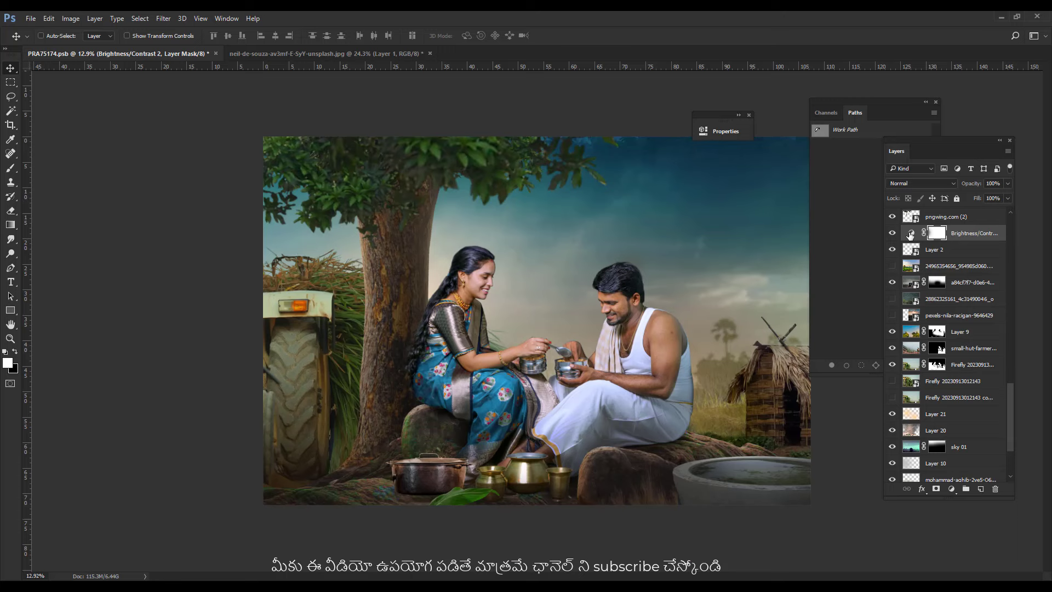
Lower Brightness/Contrast 2's brightness from -72 to -122.
double_click(910, 234)
drag(567, 182, 555, 187)
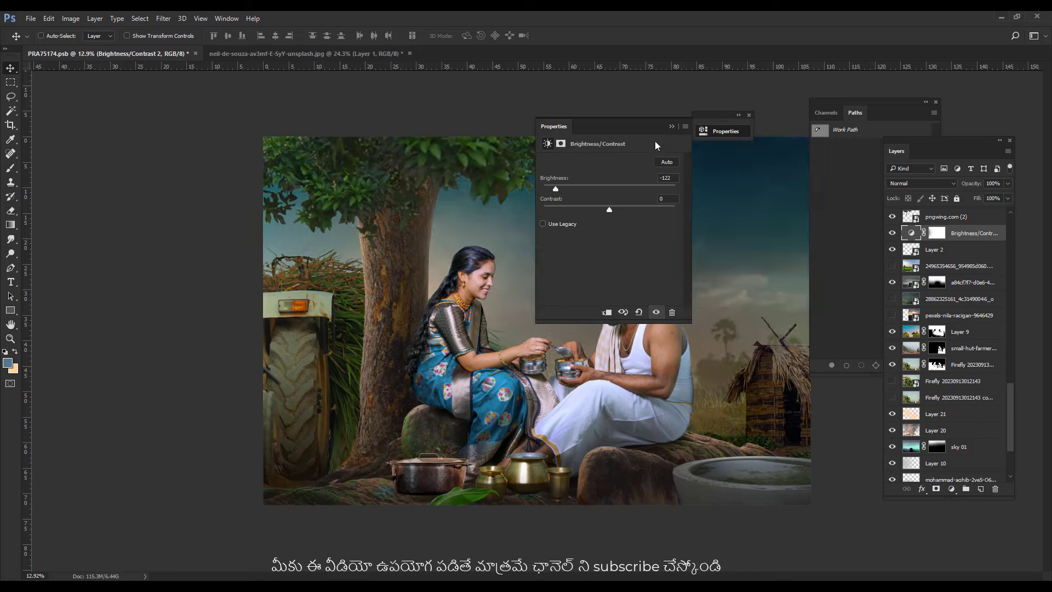
click(722, 131)
Try a full-strength gradient on the adjustment mask, then undo it.
key(g)
key(d)
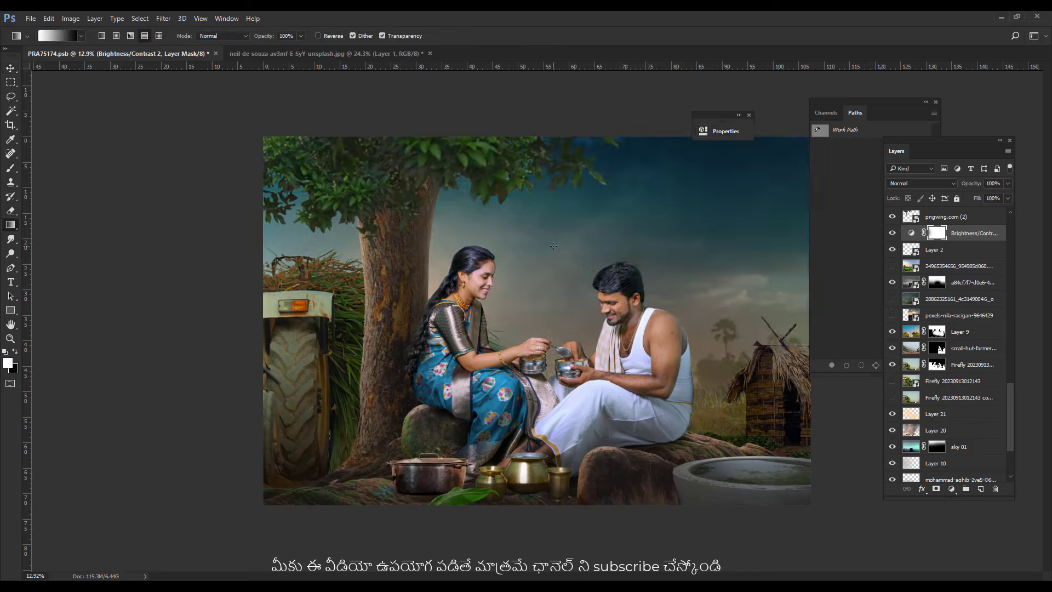
key(x)
drag(572, 253, 357, 397)
key(ctrl+z)
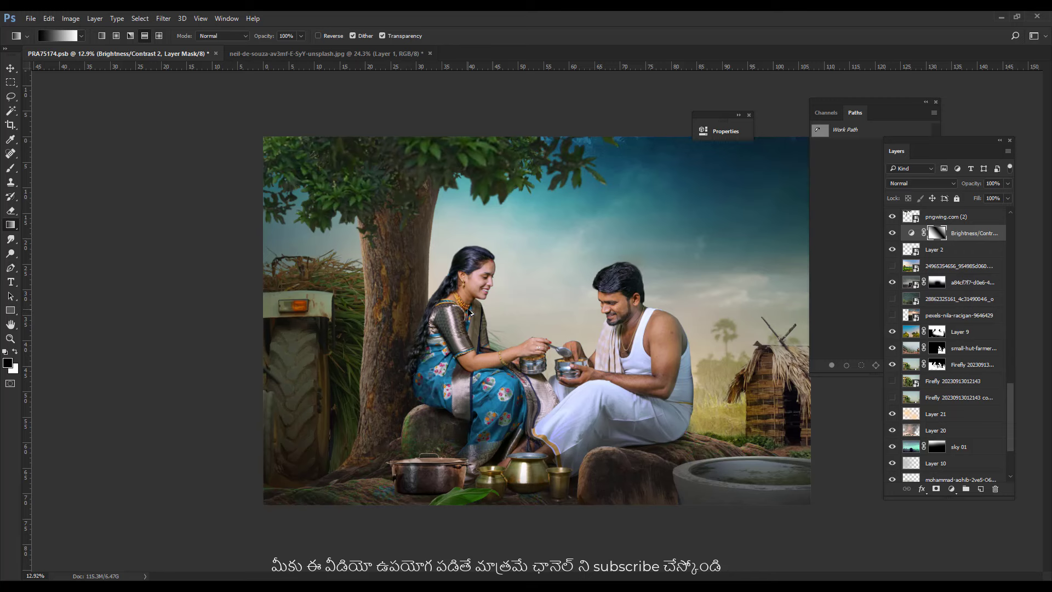
key(ctrl+z)
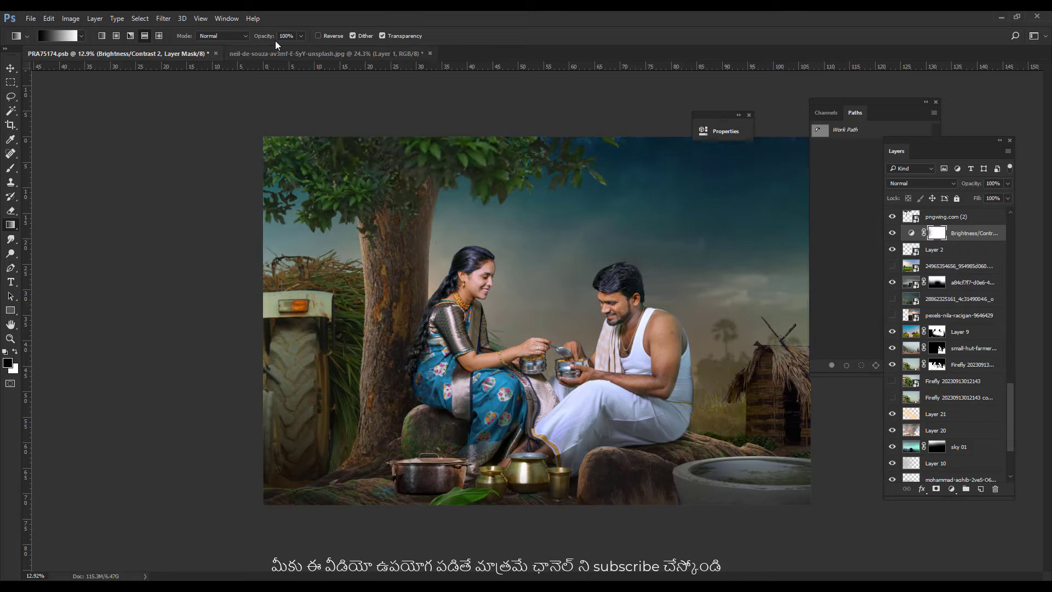
Draw two faint 15% opacity gradients on the mask over the couple.
click(258, 49)
drag(539, 284, 445, 351)
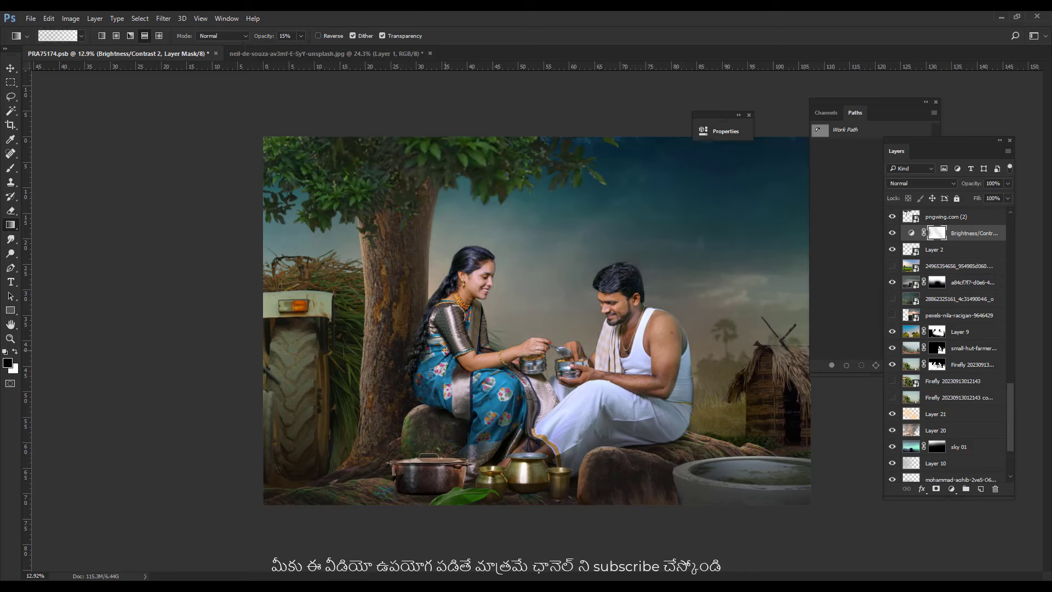
drag(617, 265, 500, 353)
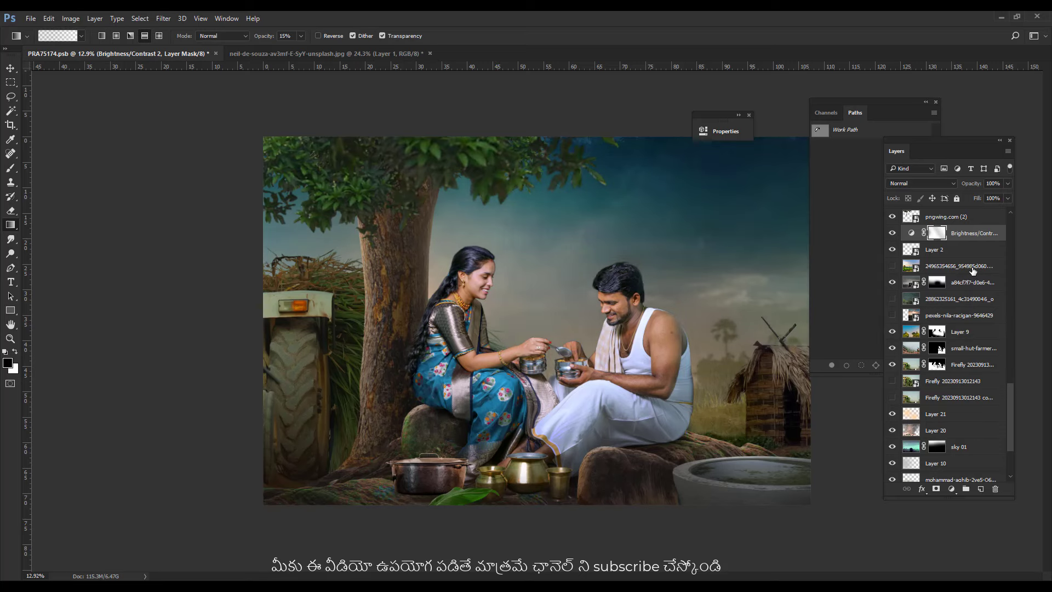
Add a Color Lookup adjustment and try the AnimePalette and RedBlueYellow device link presets.
click(951, 488)
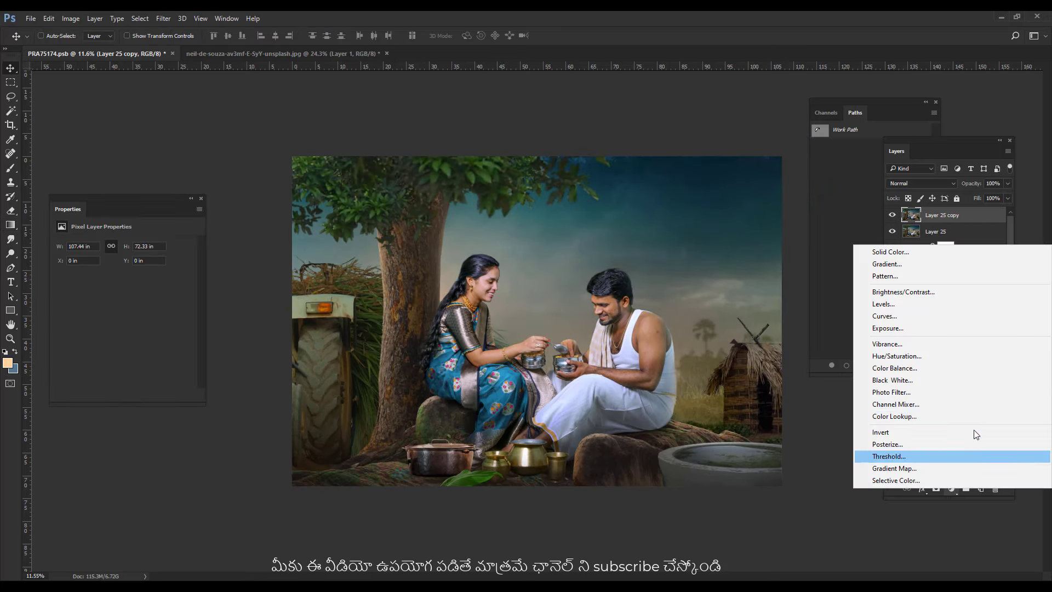
click(975, 419)
click(133, 270)
key(Down)
key(Return)
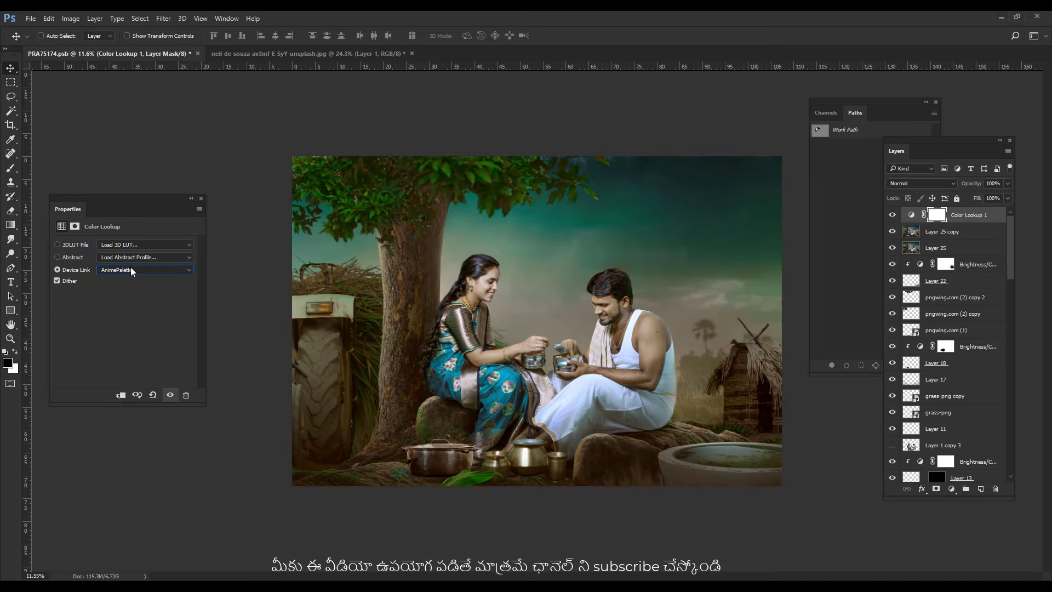
key(Down)
key(Down)
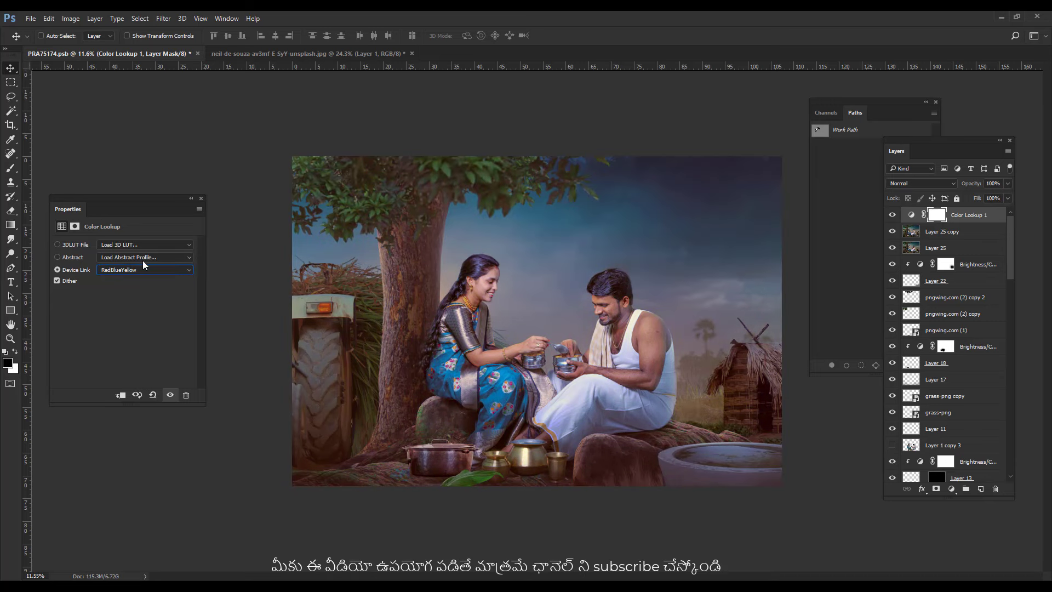
Scroll through the 3DLUT File list to choose filmstock_50.3dl.
scroll(147, 240, down, 1)
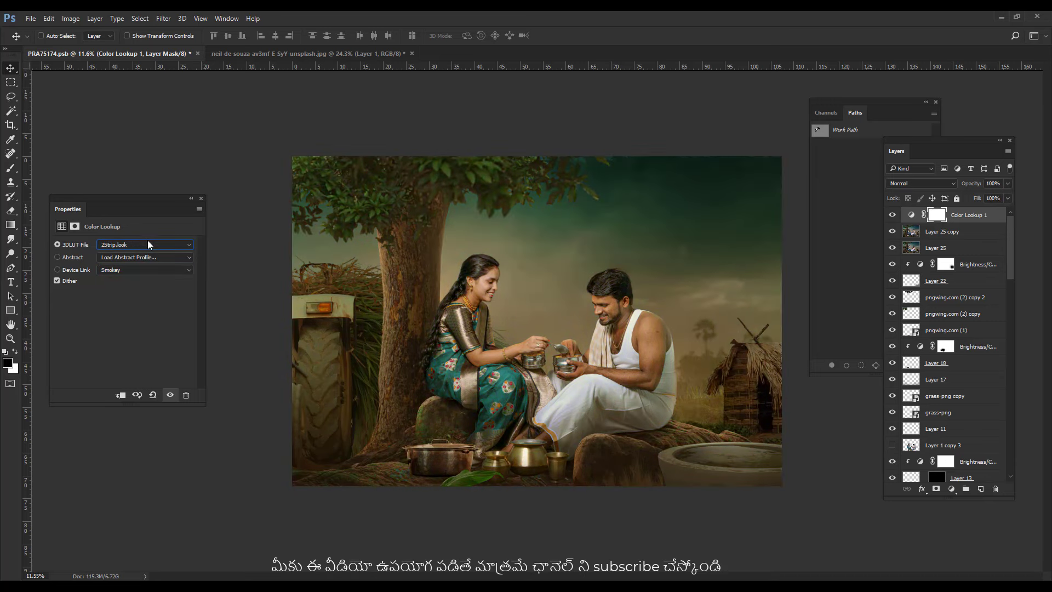
scroll(147, 240, down, 2)
scroll(146, 240, down, 1)
scroll(147, 240, down, 2)
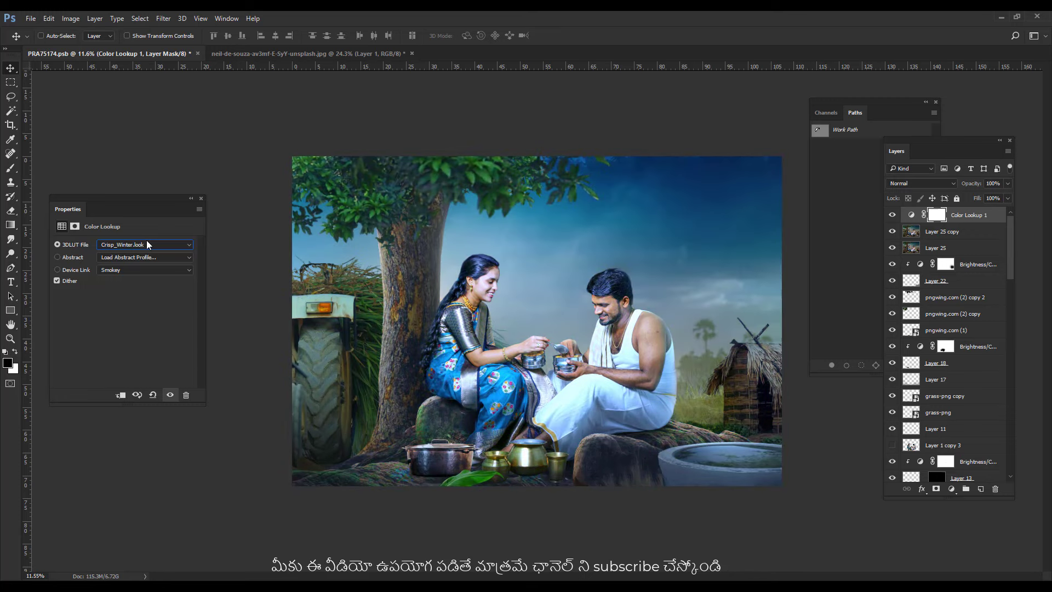
scroll(146, 240, down, 1)
scroll(147, 241, down, 1)
scroll(131, 242, down, 1)
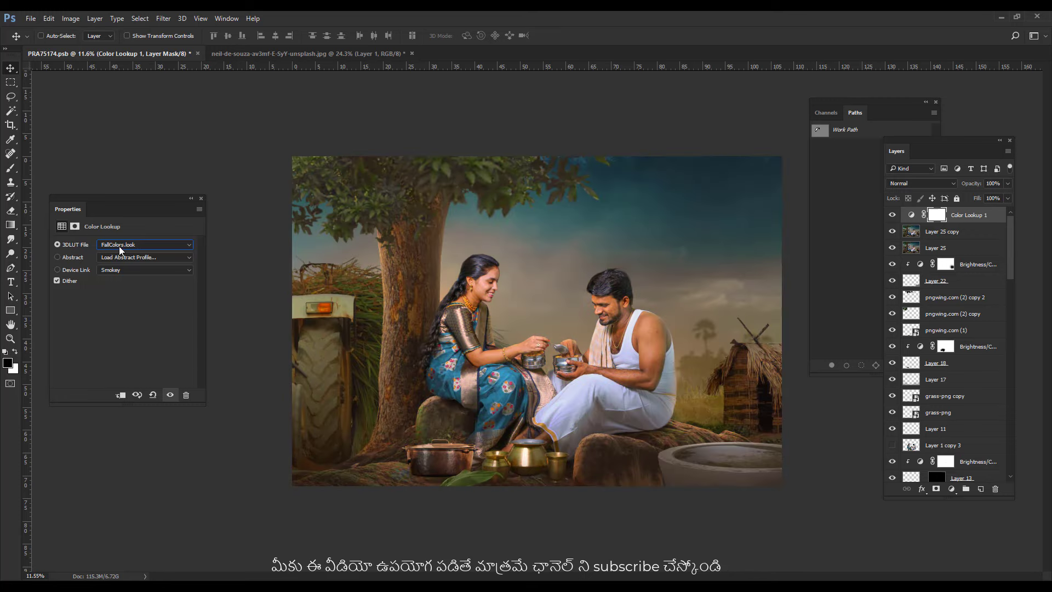
scroll(119, 245, down, 1)
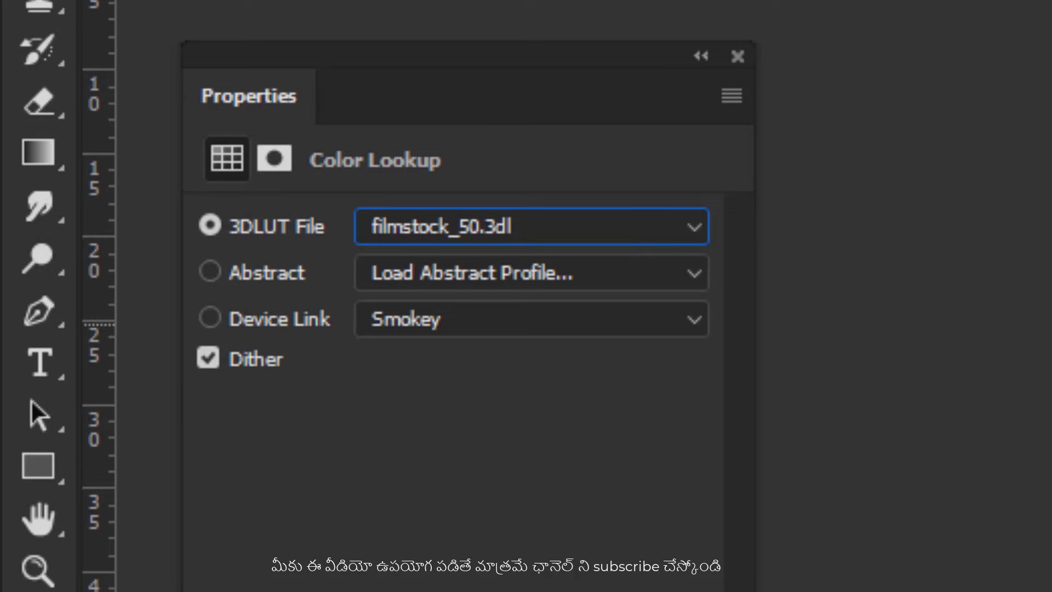
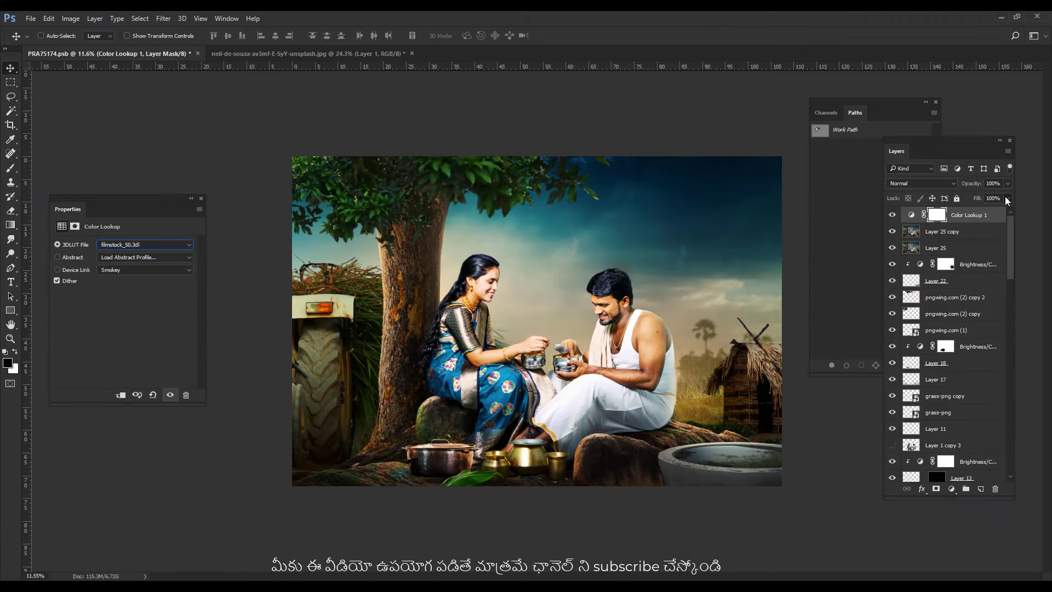
Drag the Color Lookup 1 layer's fill down to about 14% for a subtle filmstock_50 grade.
drag(1007, 201, 968, 214)
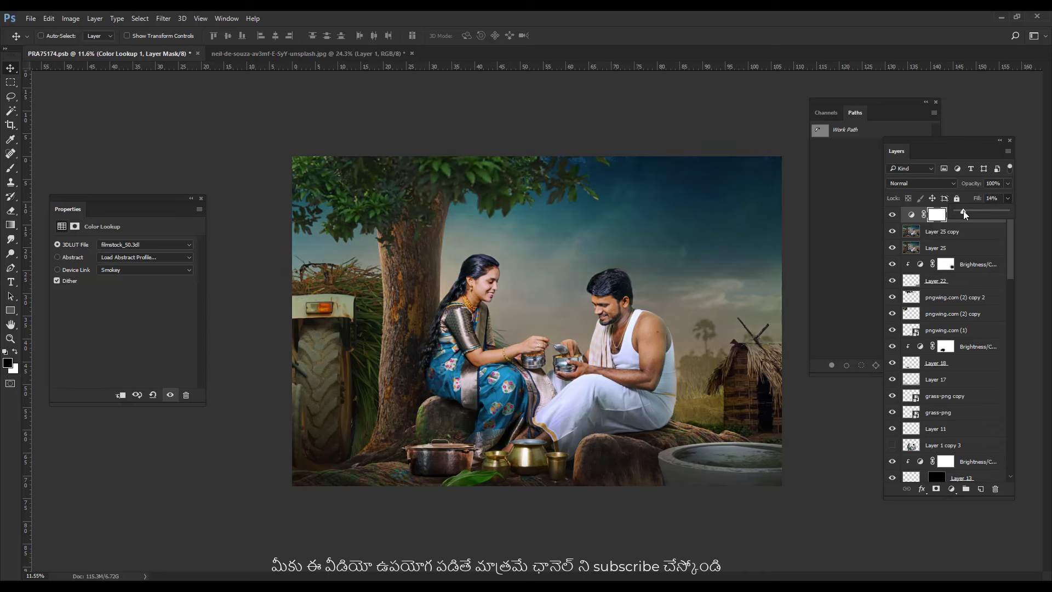
Keep the 14% fill, select Layer 25 copy, and zoom in on the woman.
click(894, 221)
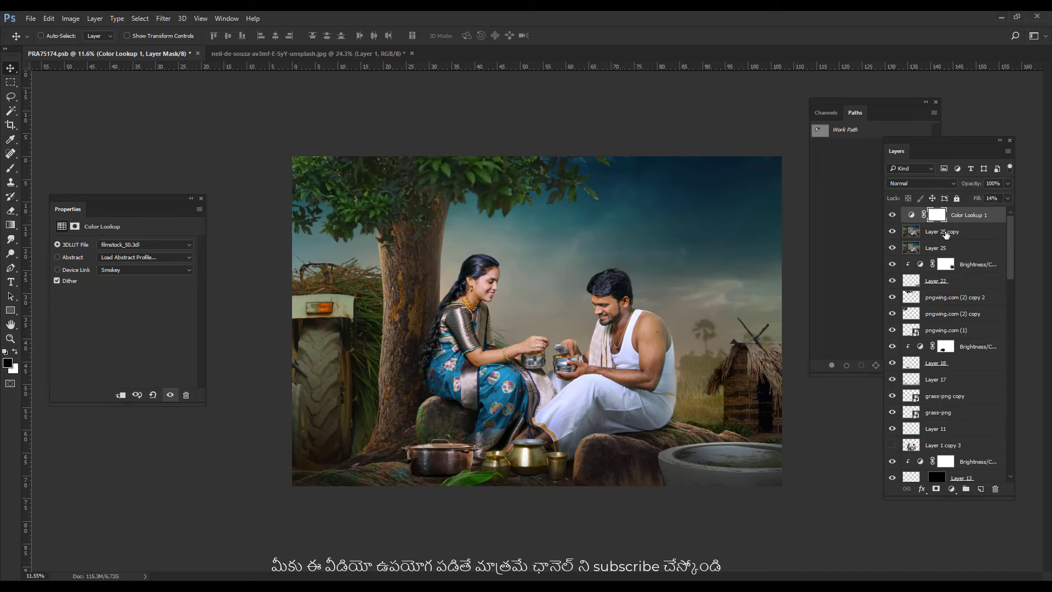
click(946, 232)
scroll(527, 282, up, 2)
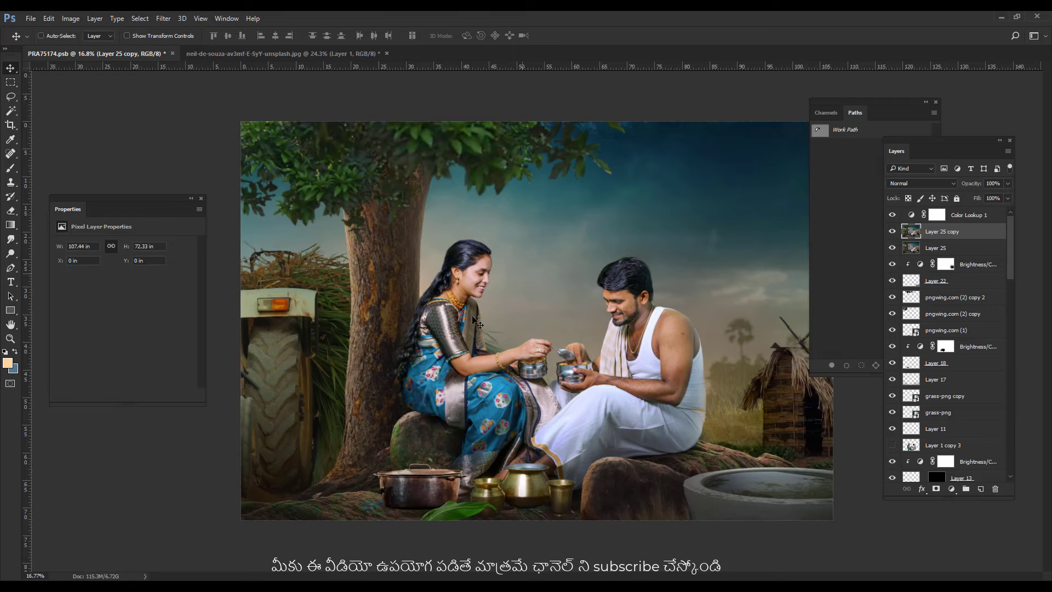
scroll(472, 378, up, 5)
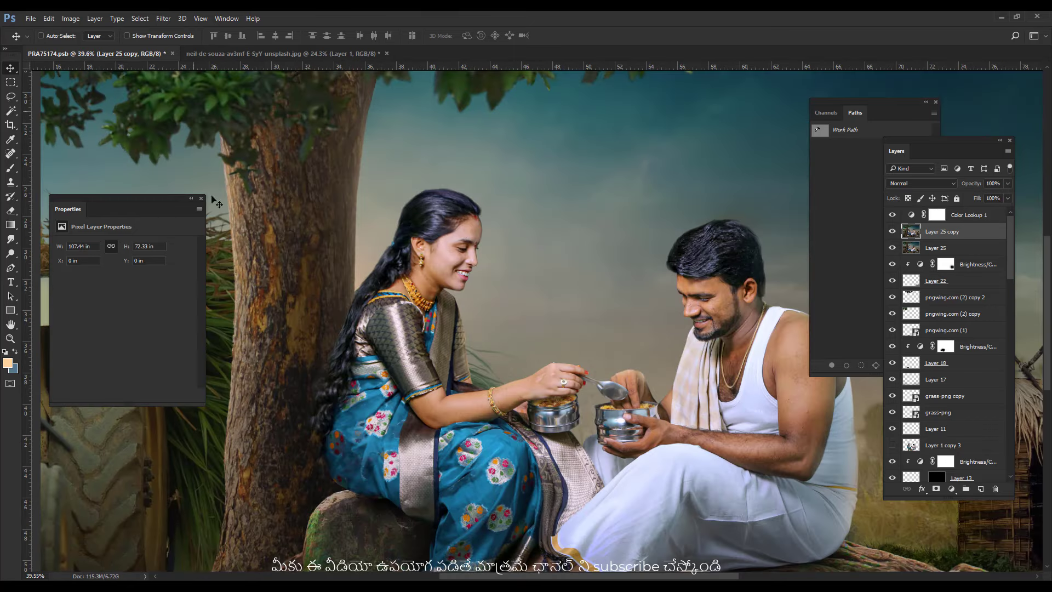